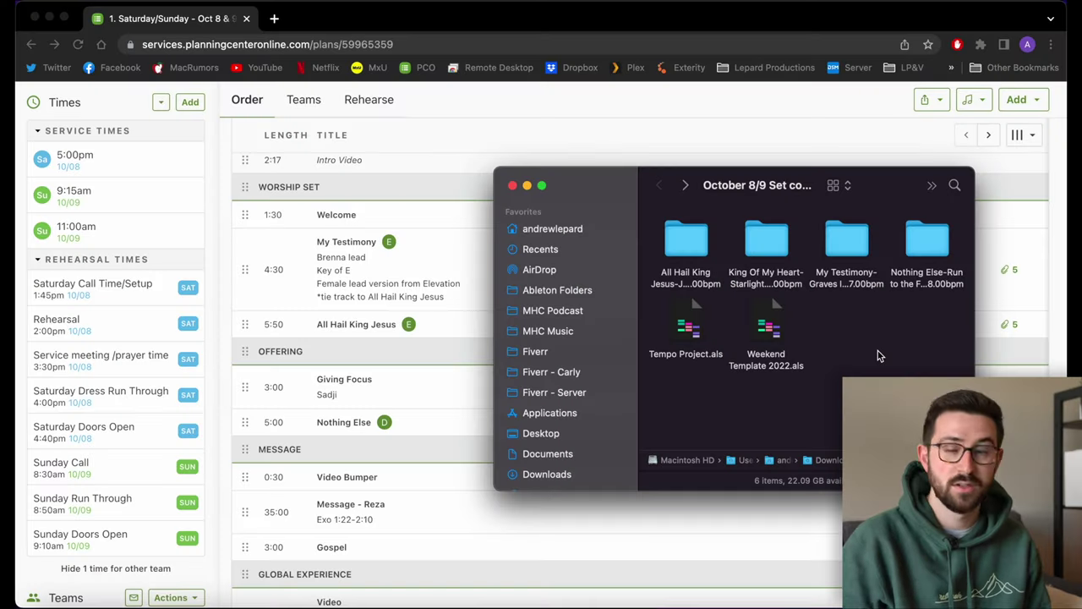
Step: Open the My Testimony song folder in Finder beside the Planning Center plan
double_click(846, 241)
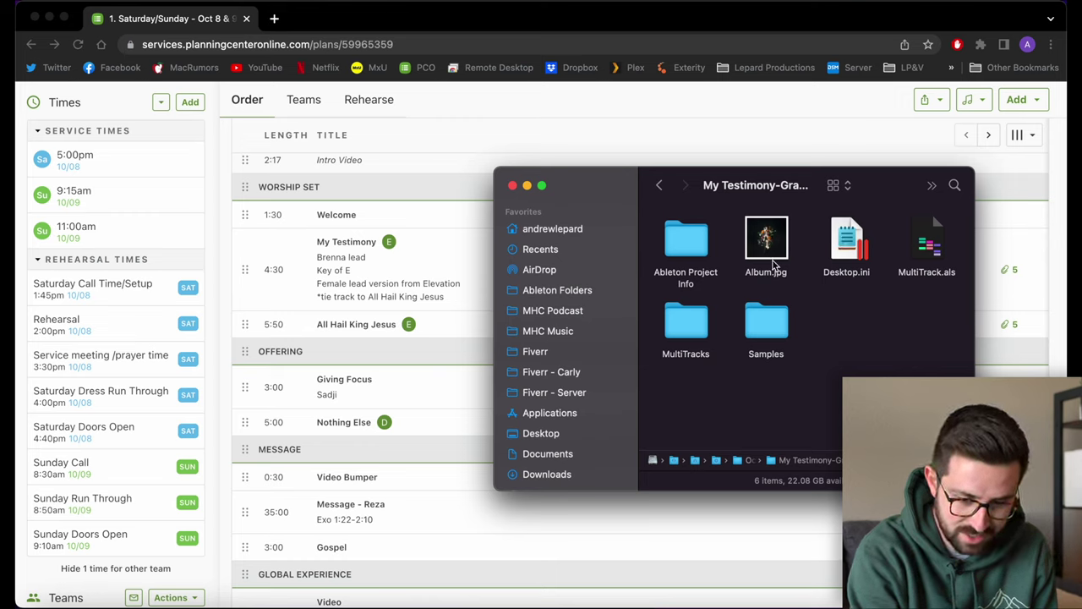
Step: Browse the 44 m4a stems in MultiTracks, then return to the My Testimony song folder
double_click(684, 328)
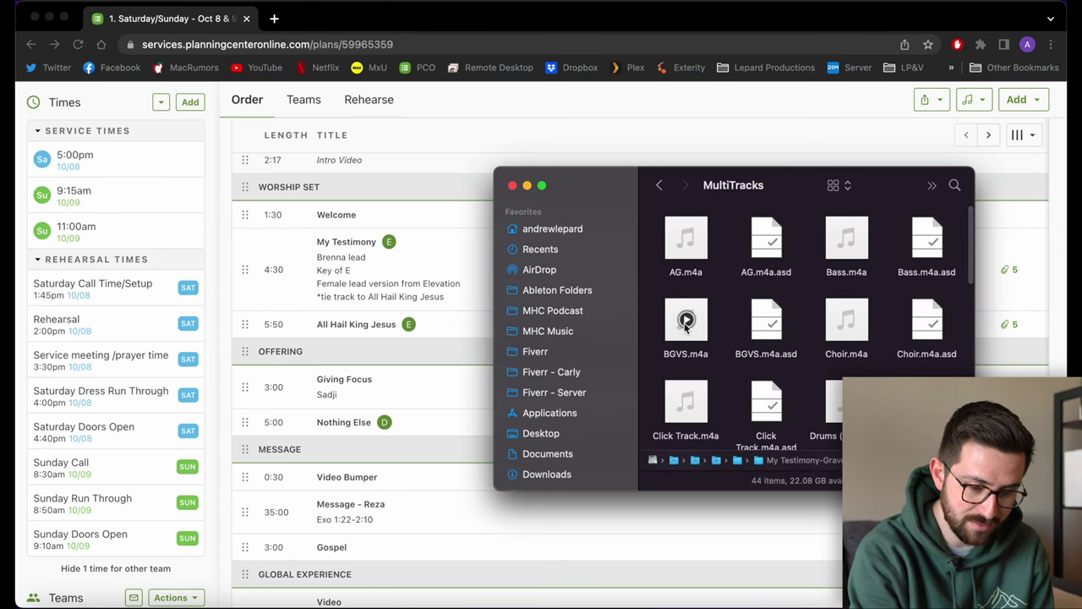
scroll(850, 294, "down", 2)
scroll(849, 293, "down", 5)
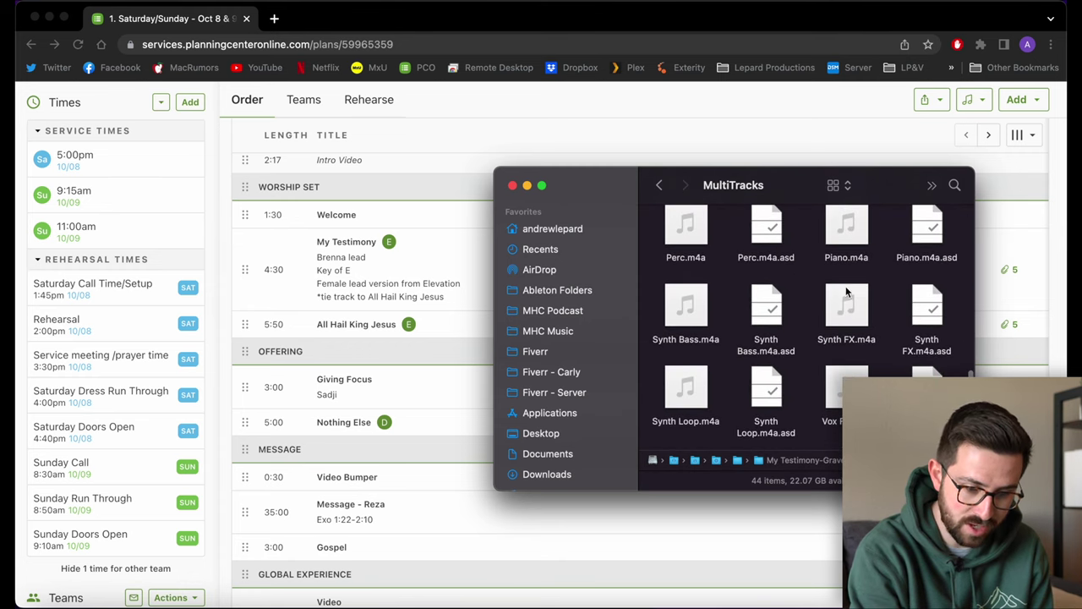
left_click(659, 186)
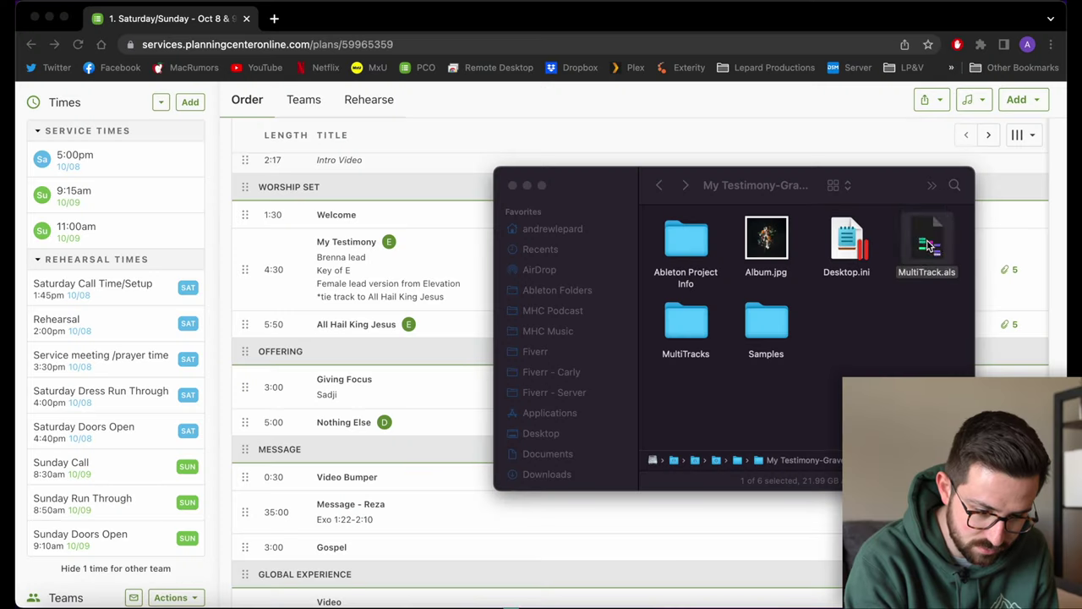
Step: Open MultiTrack.als to load the My Testimony set in Ableton Live
double_click(928, 246)
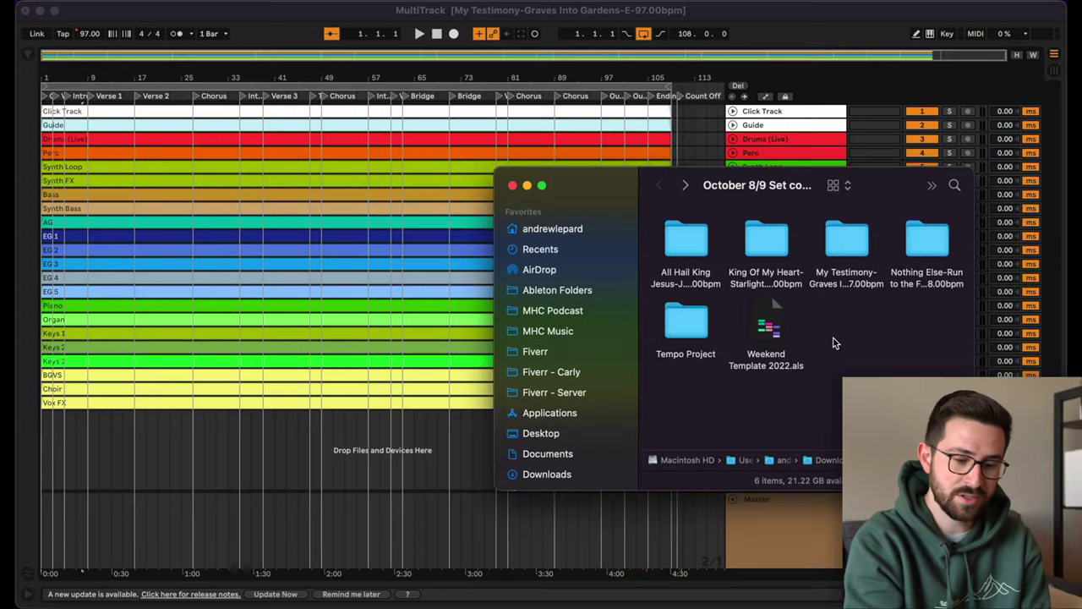
Step: Import the Tempo track from Tempo Project.als into the My Testimony arrangement
double_click(684, 320)
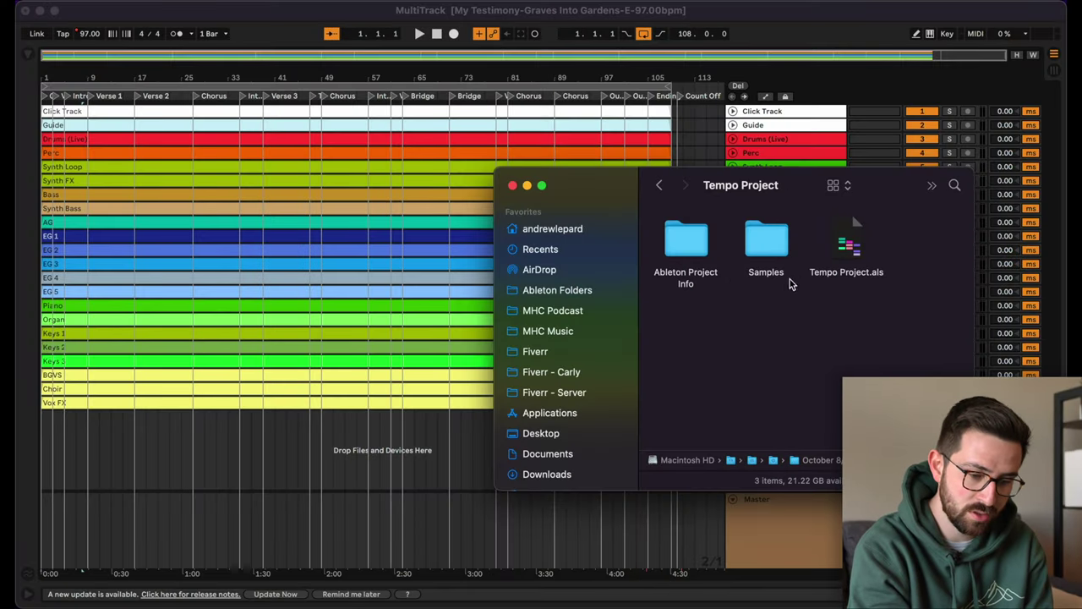
left_click(847, 241)
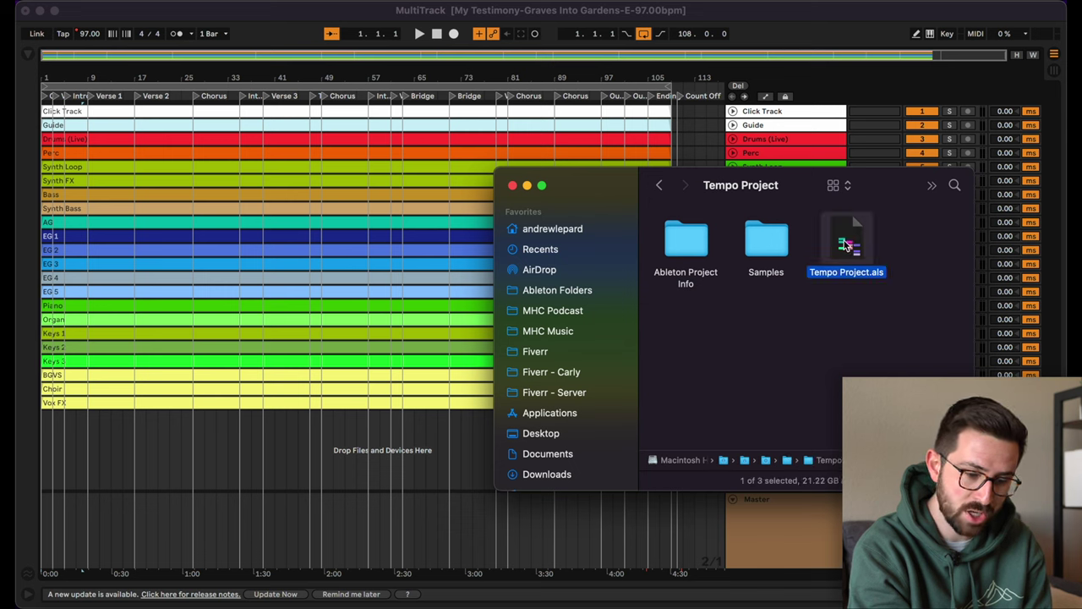
left_click_drag(847, 240, 351, 446)
left_click(348, 445)
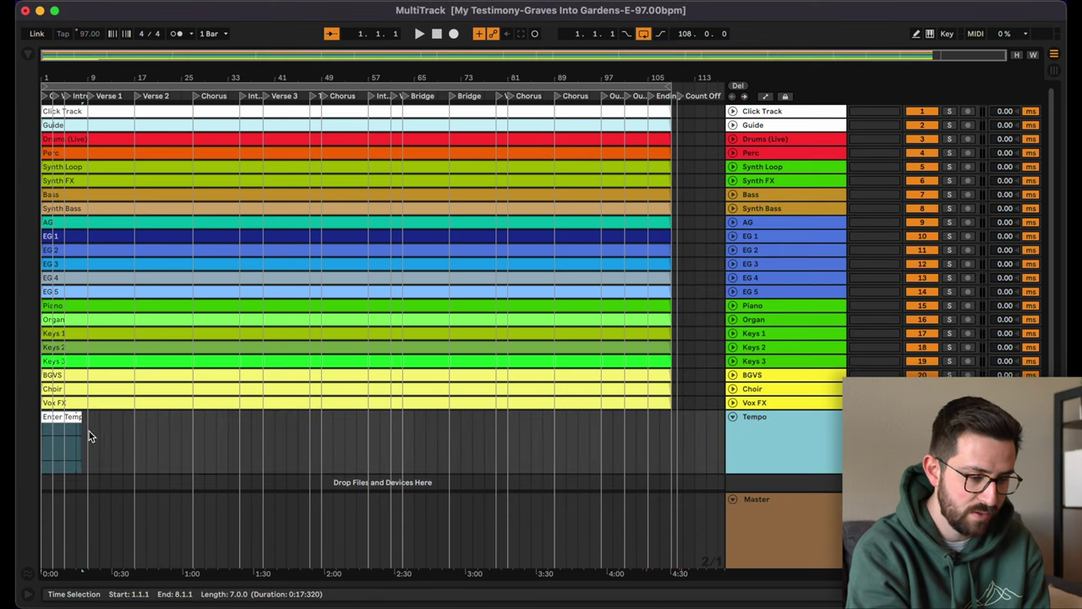
Step: Set the Enter Tempo clip to 97 BPM and move the Tempo track to the top
double_click(61, 424)
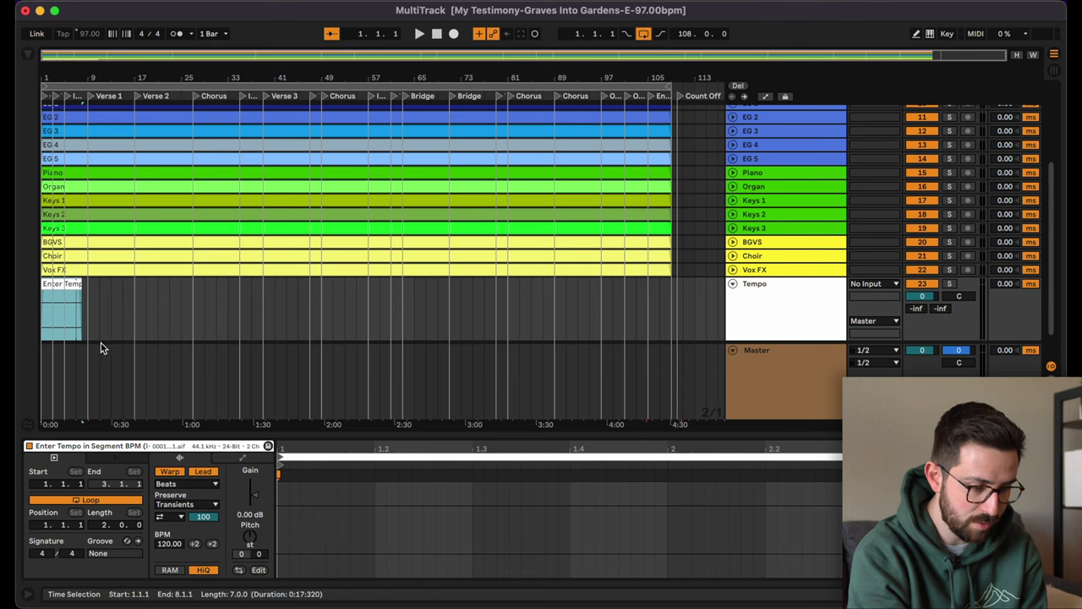
left_click(169, 543)
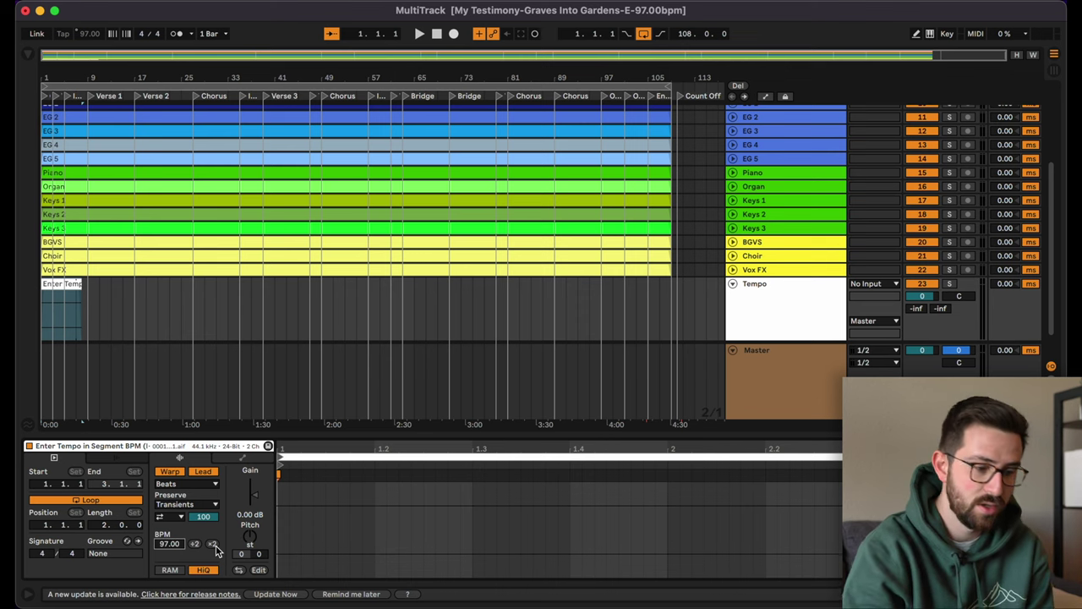
left_click_drag(761, 303, 747, 111)
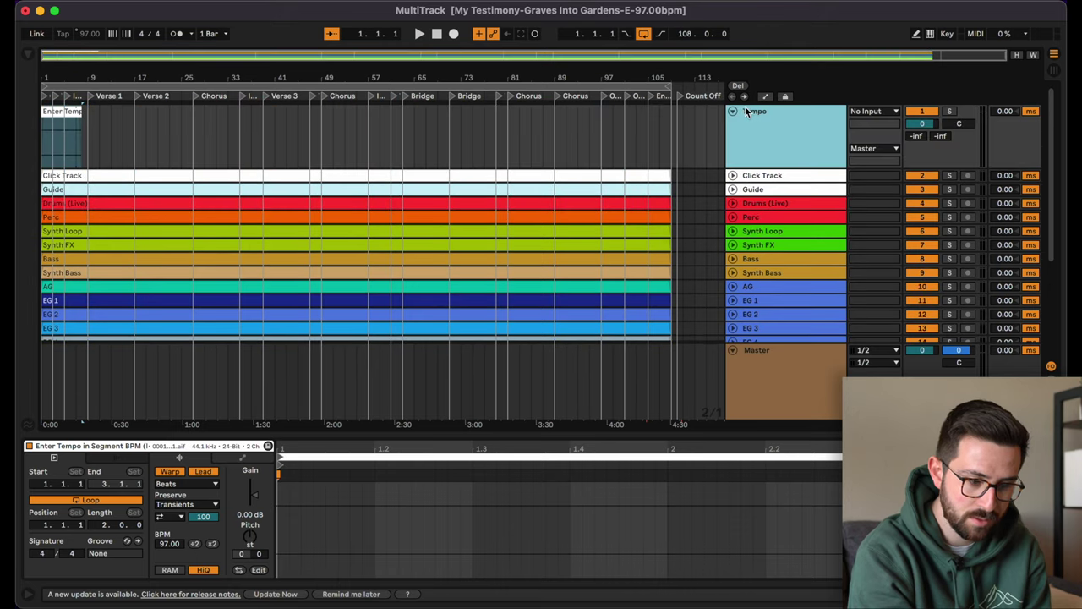
Step: Select all 22 stem clips, Click Track through the last, and enable Warp on them
left_click(79, 175)
scroll(169, 220, "down", 1)
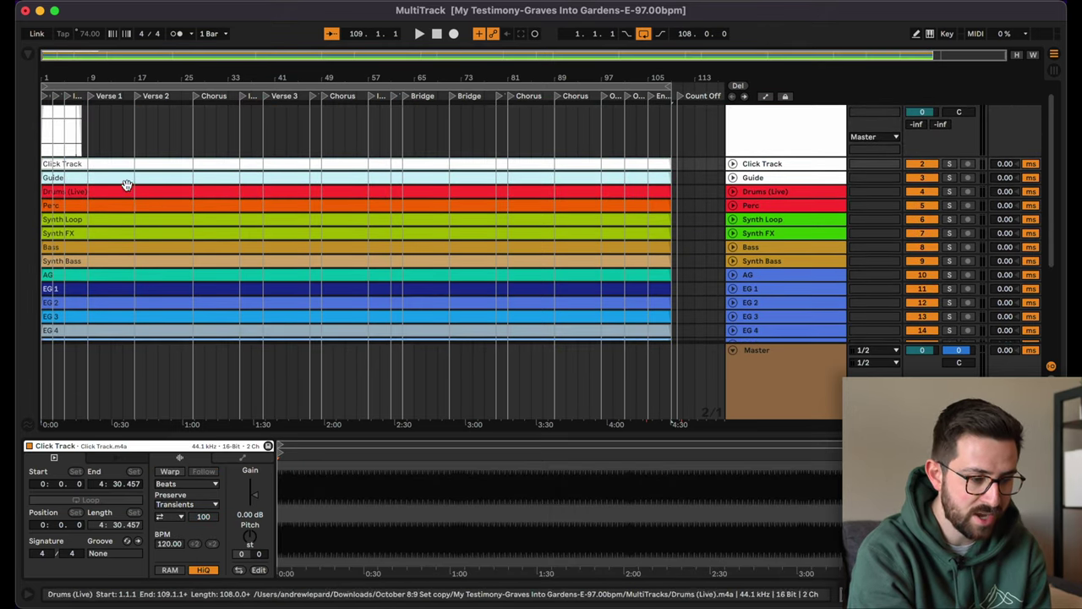
scroll(118, 165, "down", 5)
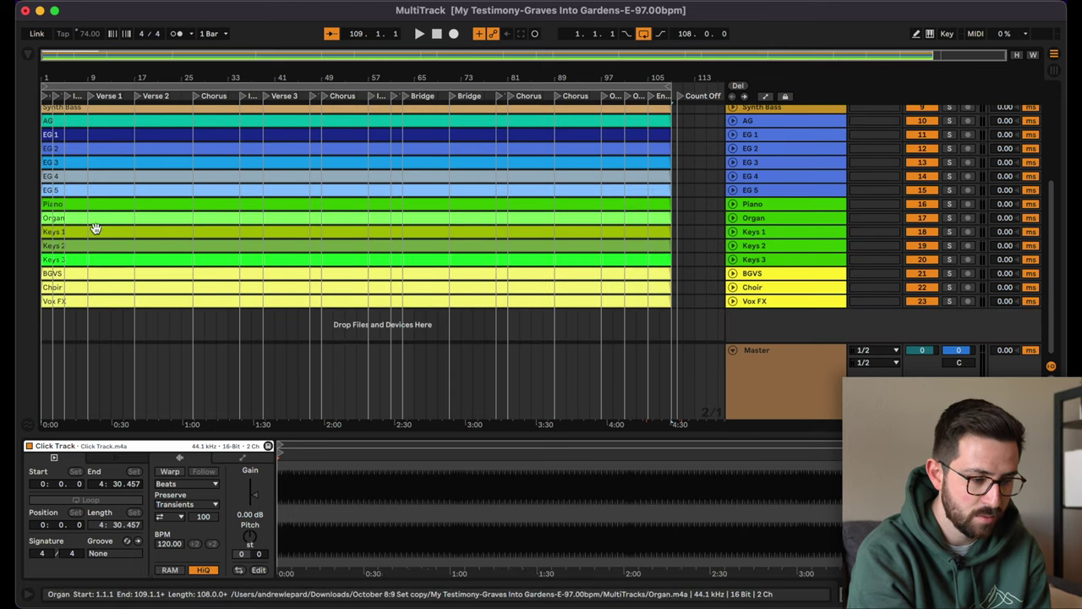
left_click(93, 302, "shift")
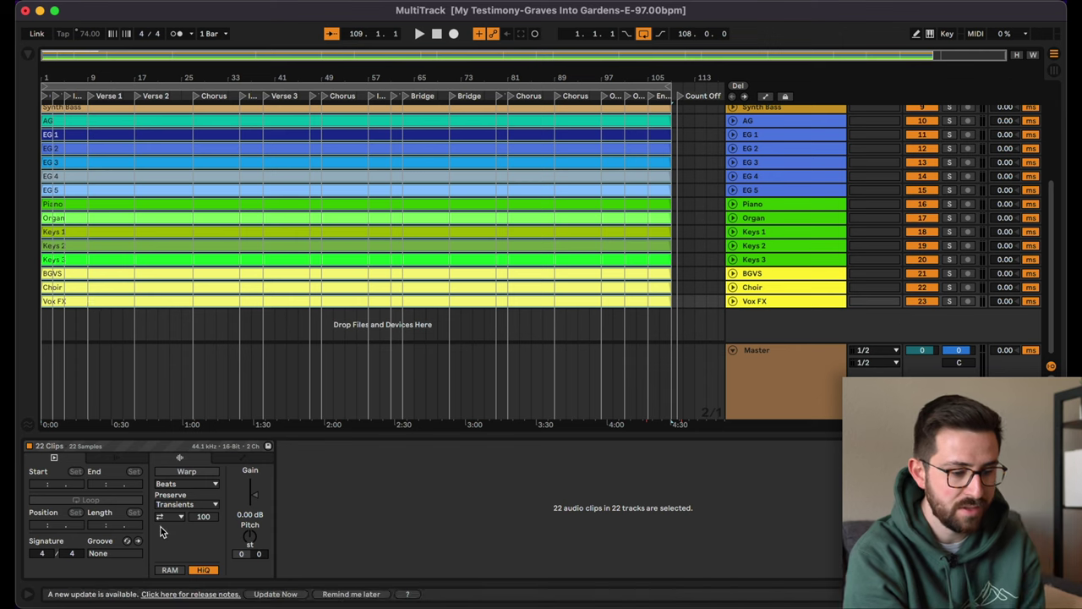
left_click(186, 474)
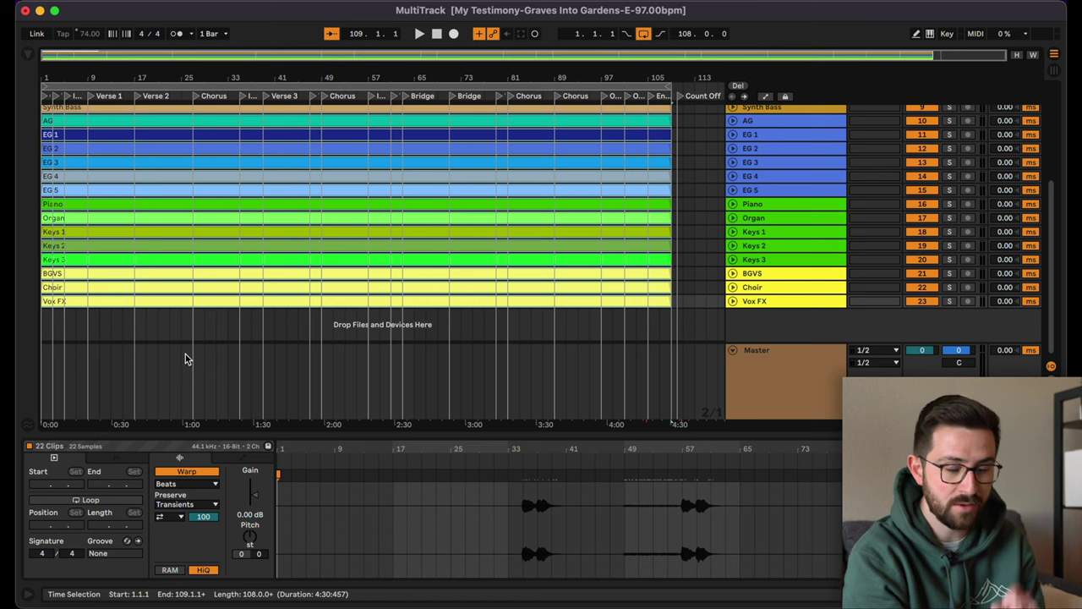
Step: Stretch the Enter Tempo clip to the song's end at bar 109
scroll(185, 359, "up", 5)
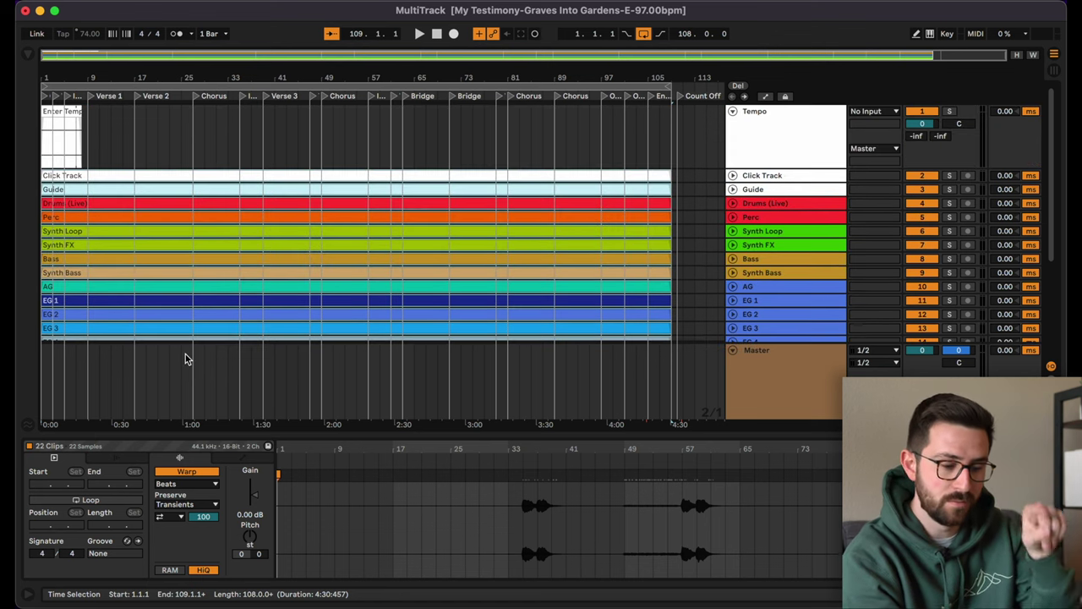
left_click(72, 113)
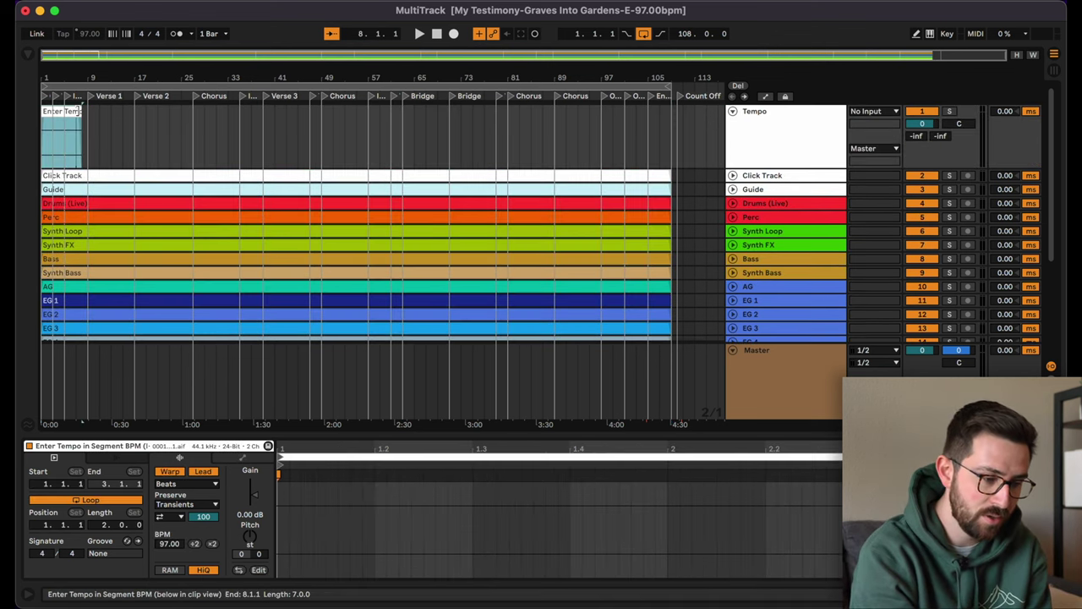
left_click_drag(82, 123, 672, 135)
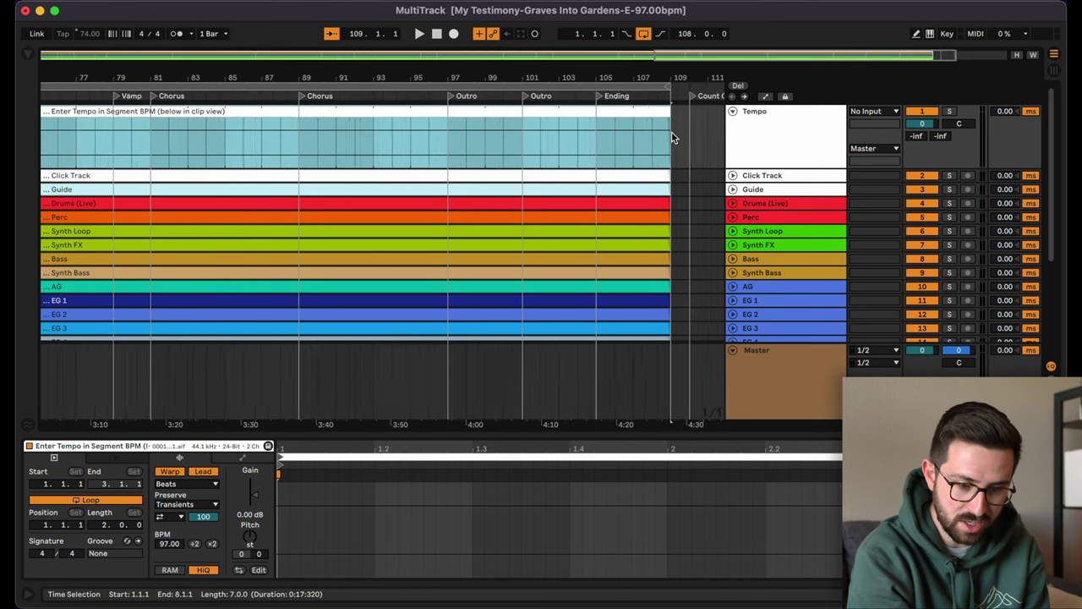
left_click(684, 136)
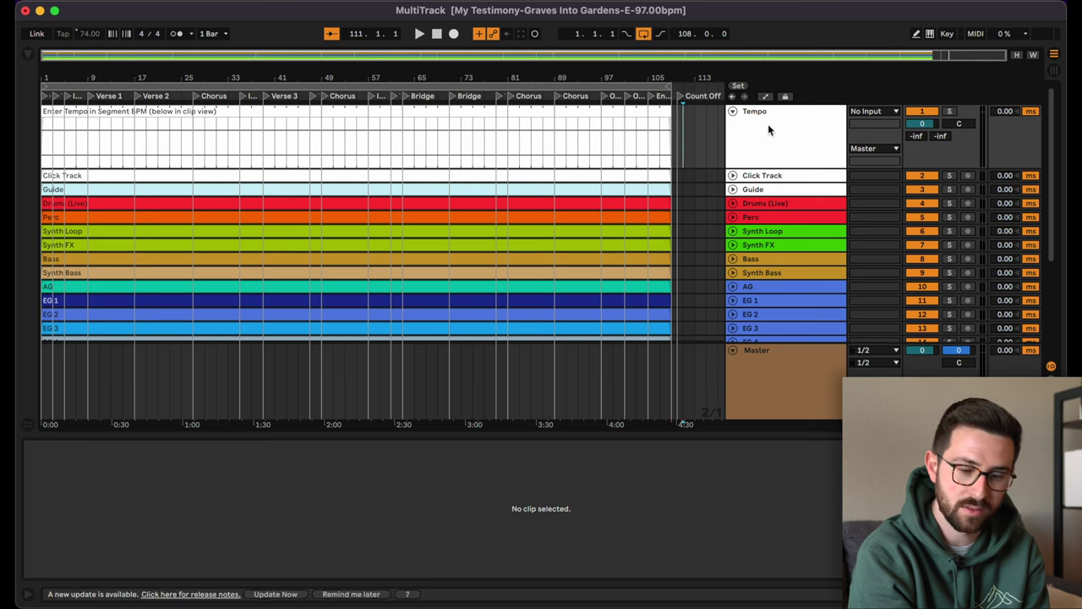
Step: Collapse the Tempo track and add a new 2 MIDI track just below it
left_click(732, 111)
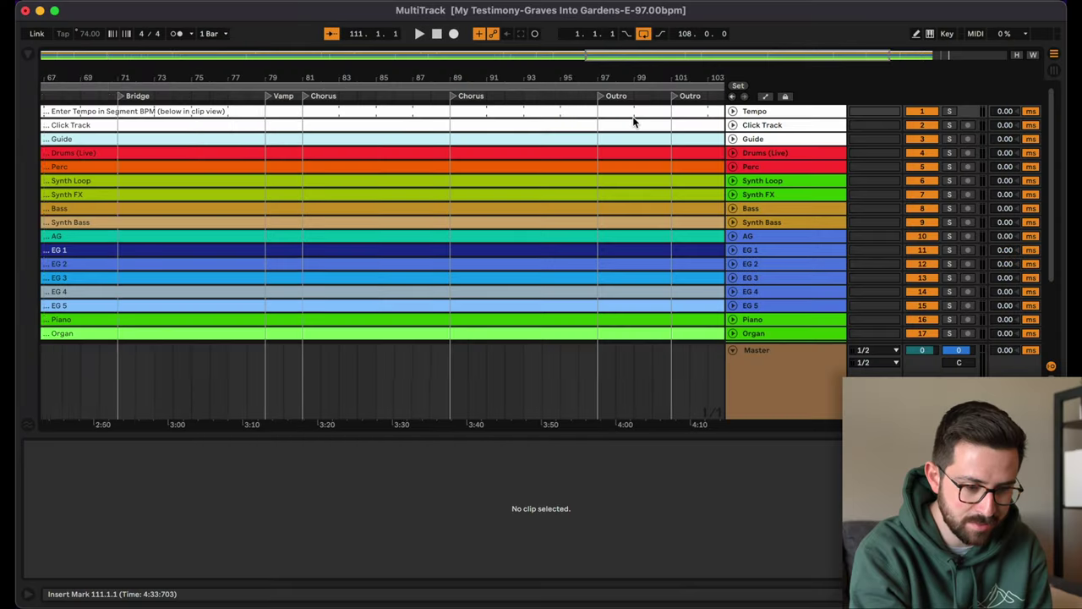
key("Home")
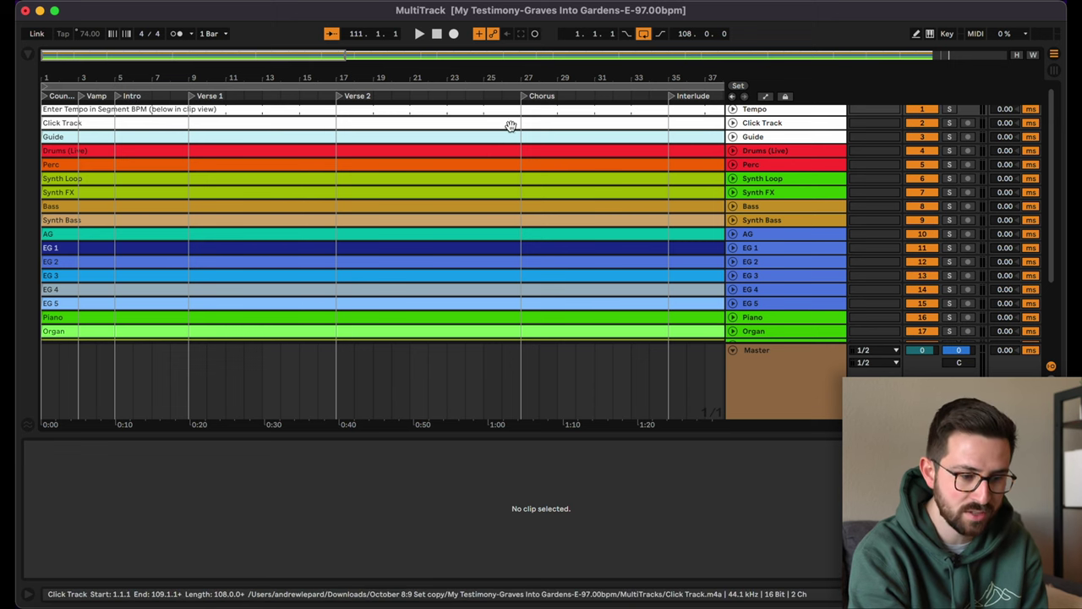
key("minus")
key("minus")
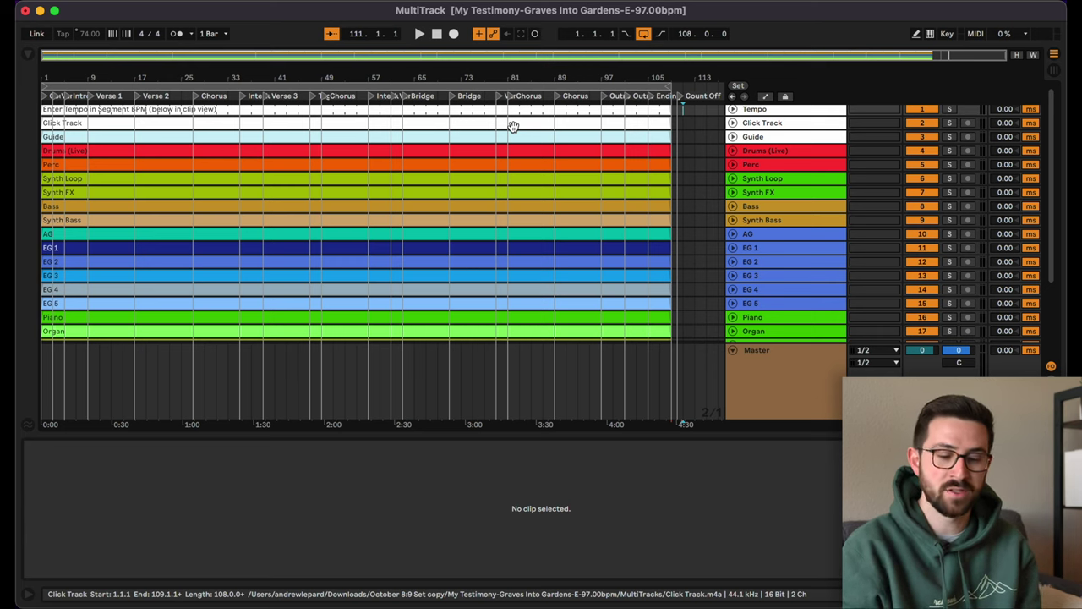
scroll(815, 198, "down", 5)
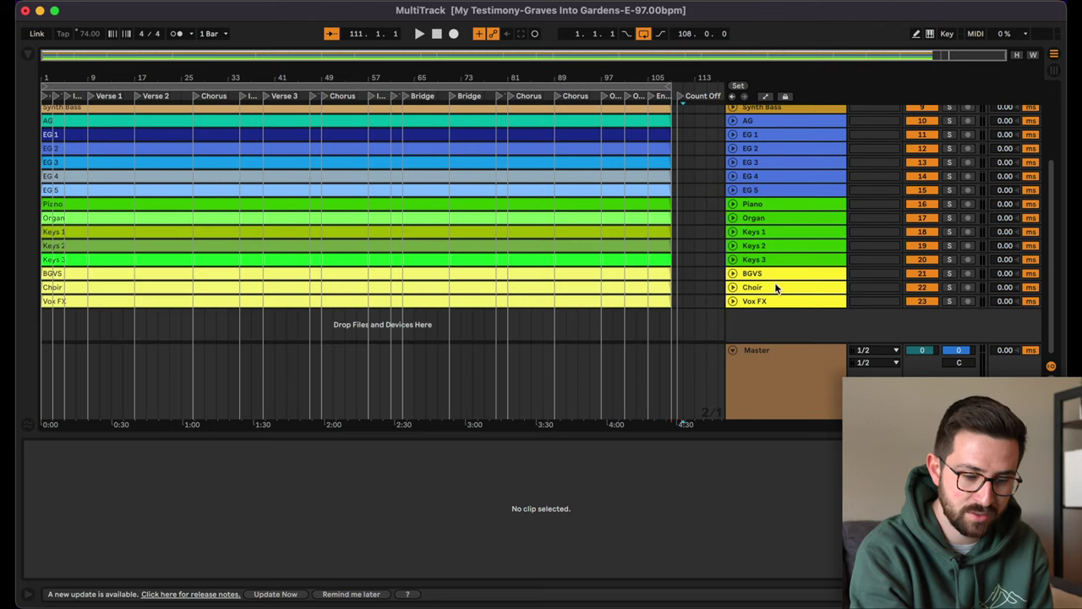
right_click(767, 321)
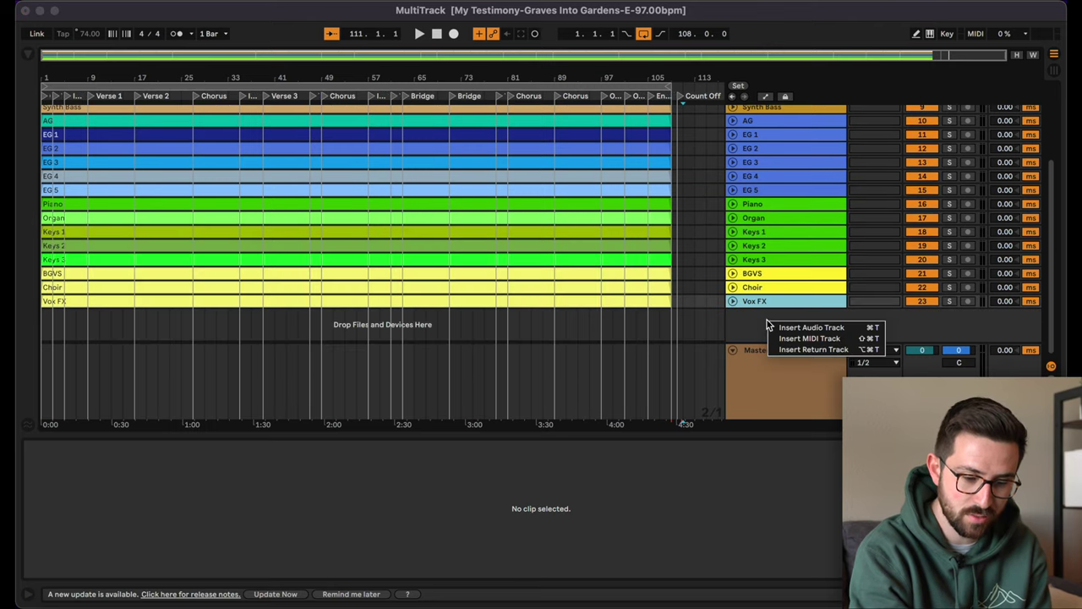
left_click(809, 339)
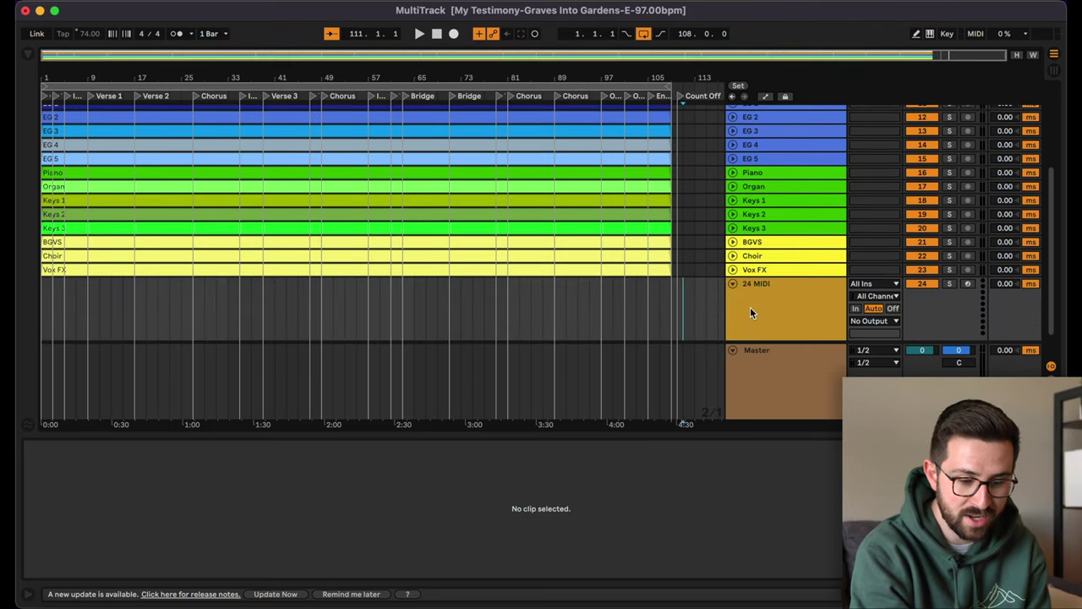
scroll(741, 109, "up", 5)
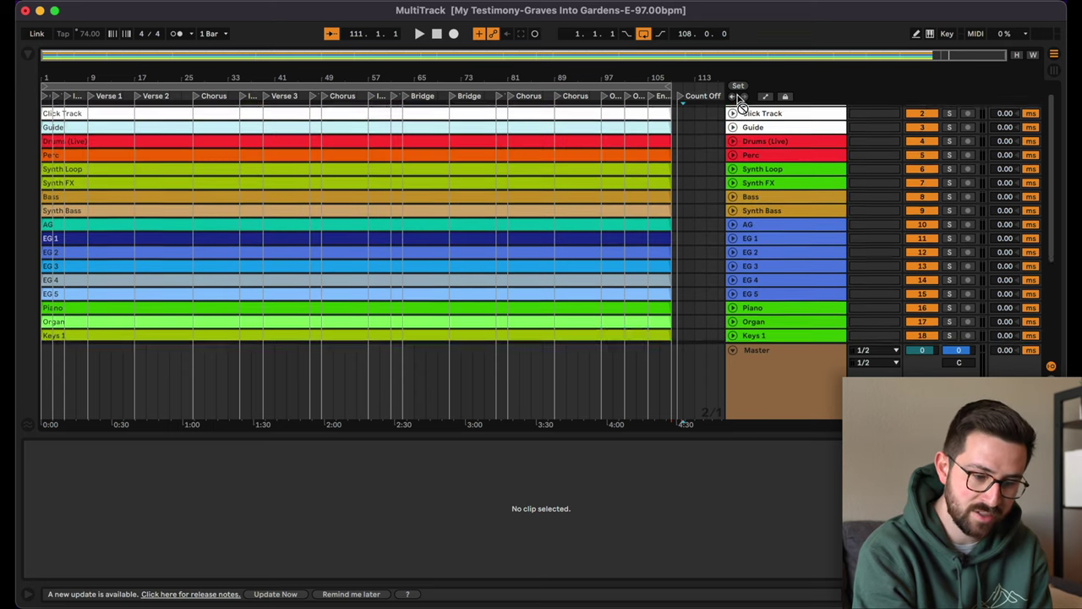
left_click_drag(737, 95, 739, 123)
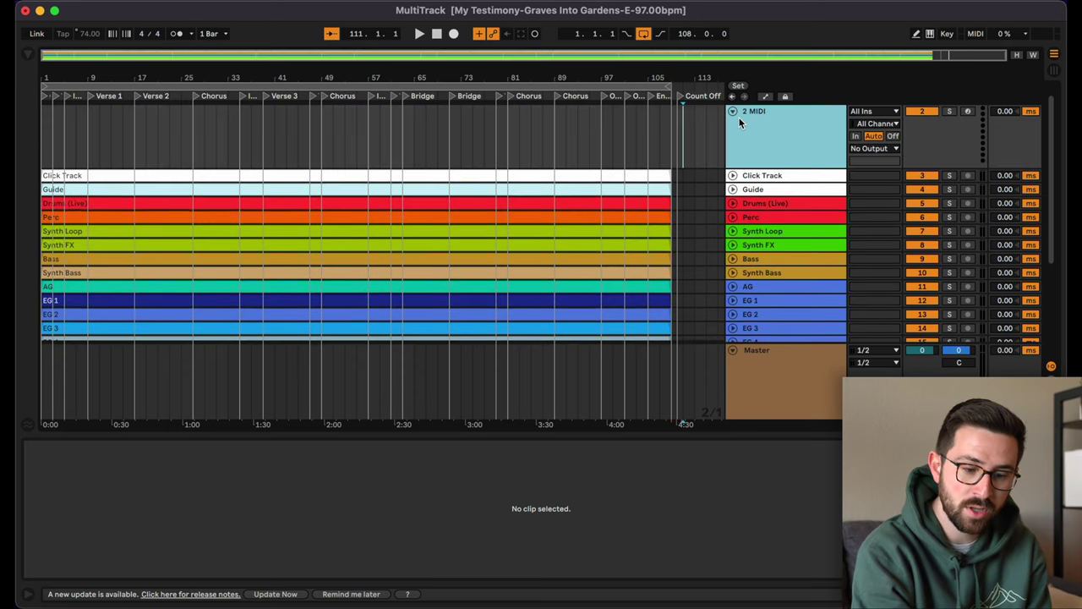
key("super+v")
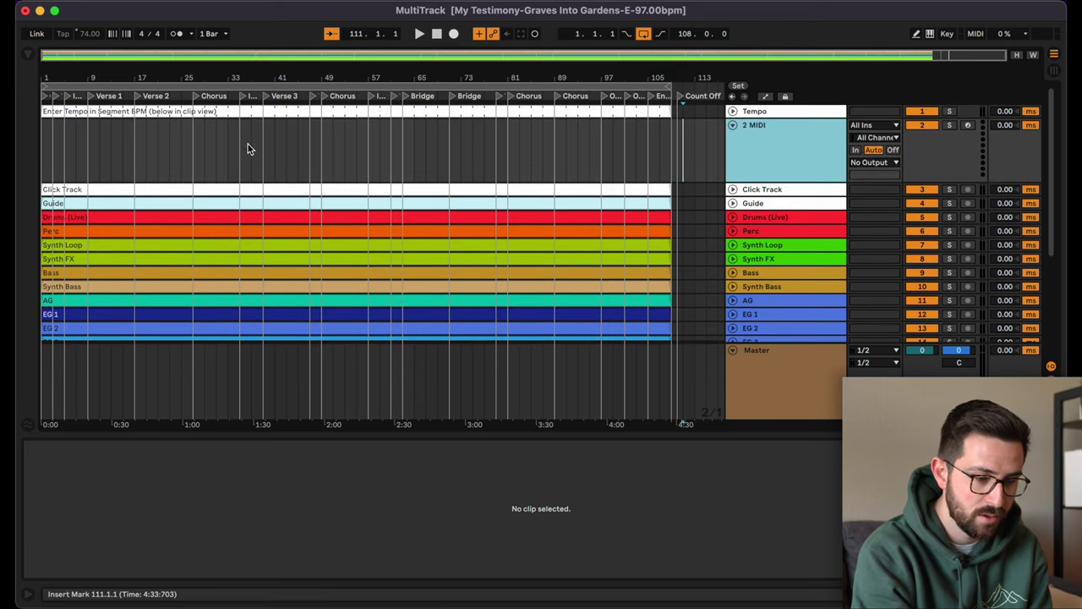
Step: Create a looping MIDI clip on 2 MIDI stretched across the song to bar 111
double_click(47, 135)
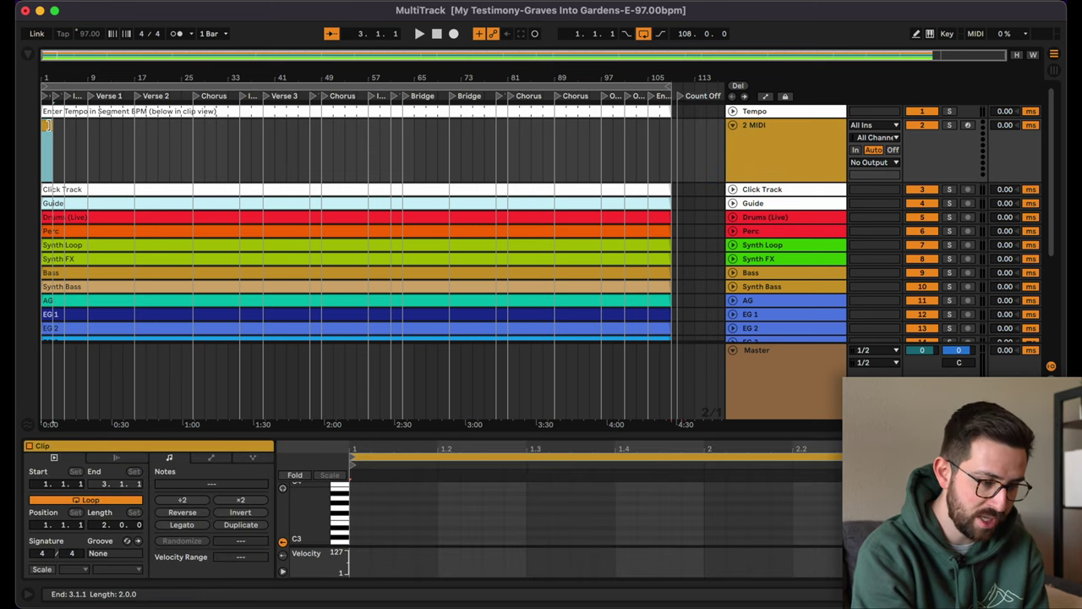
left_click_drag(51, 135, 669, 132)
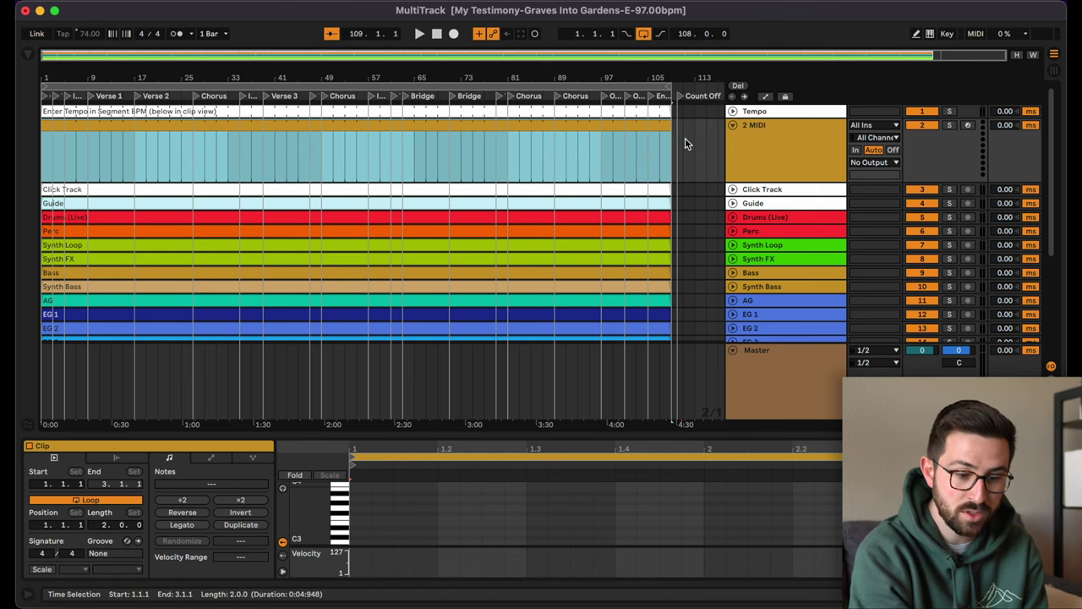
left_click(677, 135)
key("plus")
key("plus")
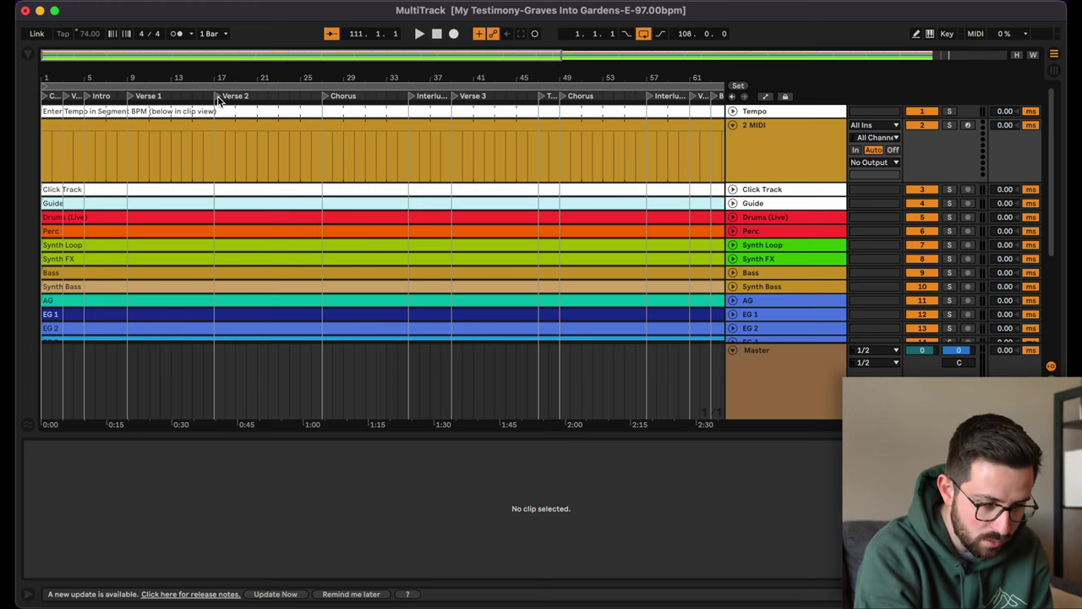
left_click(51, 154)
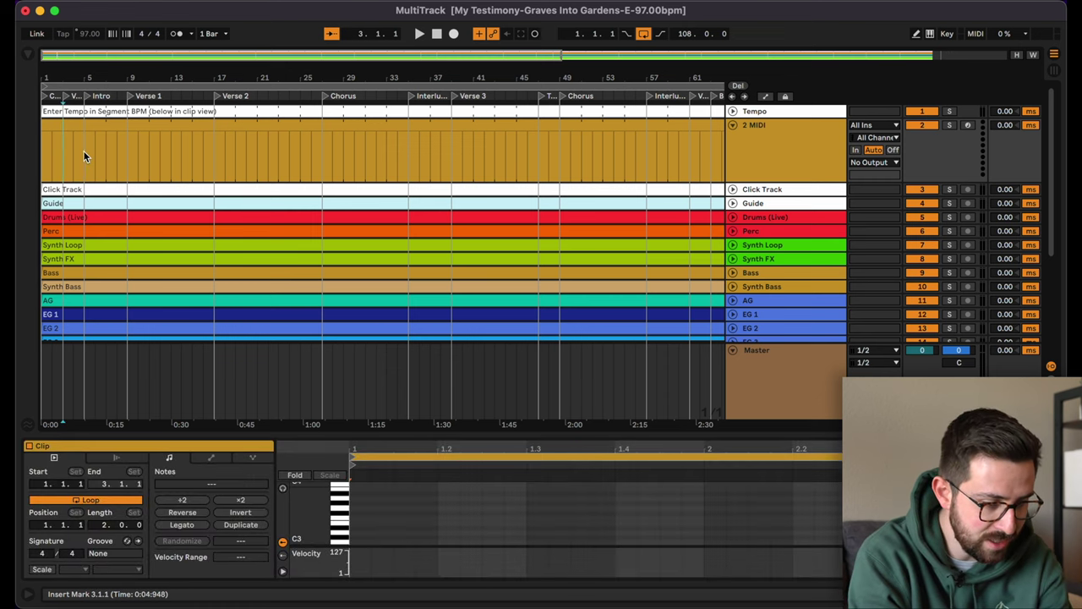
Step: Step the insert point through each section start on 2 MIDI, bar 3 through the Ending
left_click(84, 154)
left_click(125, 155)
left_click(209, 156)
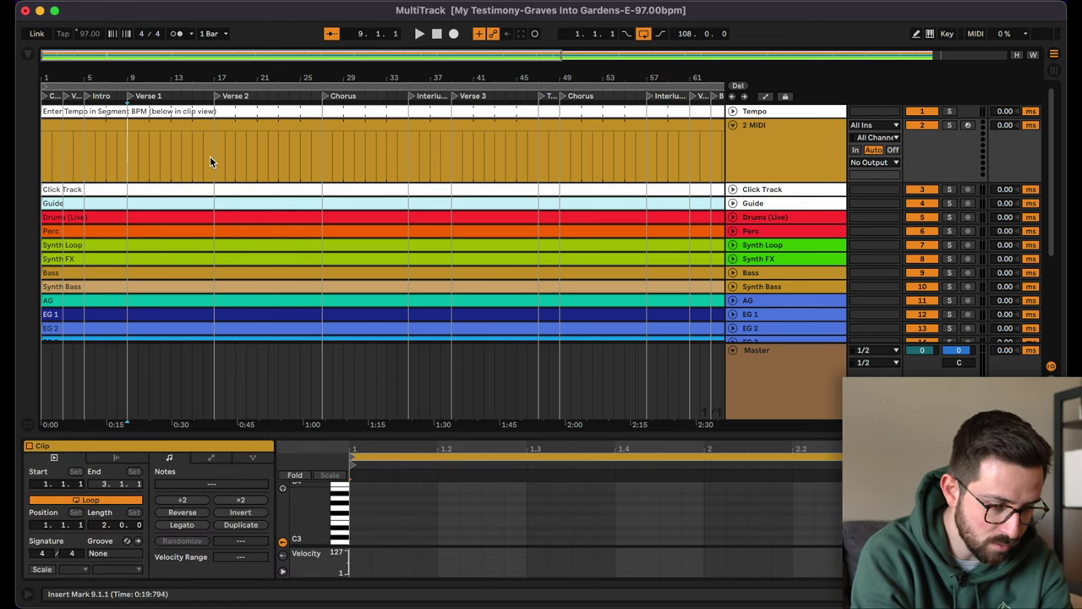
left_click(318, 155)
left_click(410, 151)
left_click(454, 154)
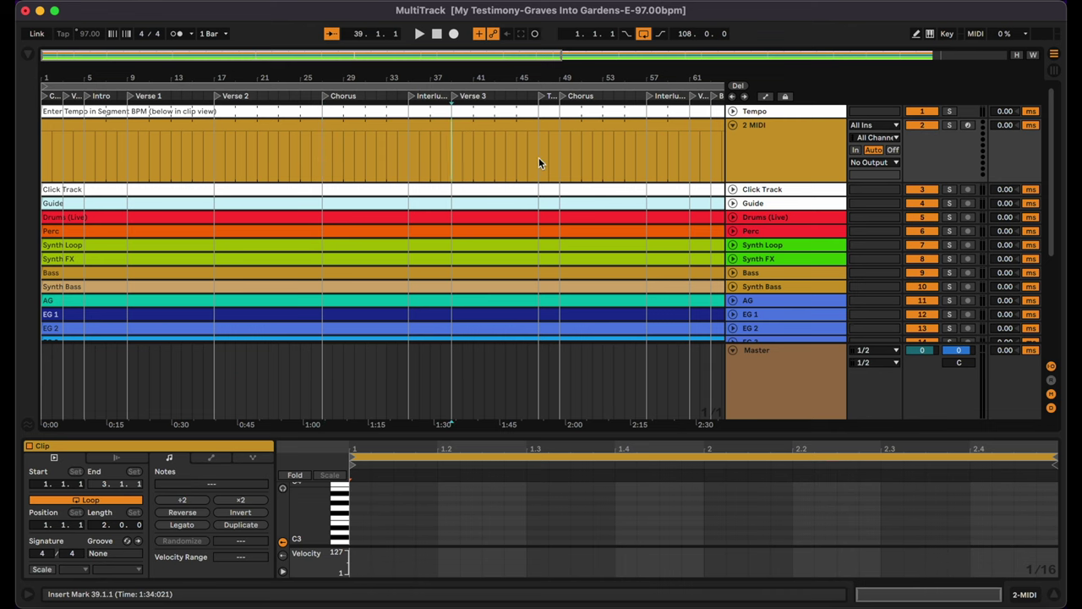
left_click(539, 157)
scroll(558, 156, "right", 5)
left_click(444, 157)
left_click(471, 157)
scroll(556, 153, "right", 5)
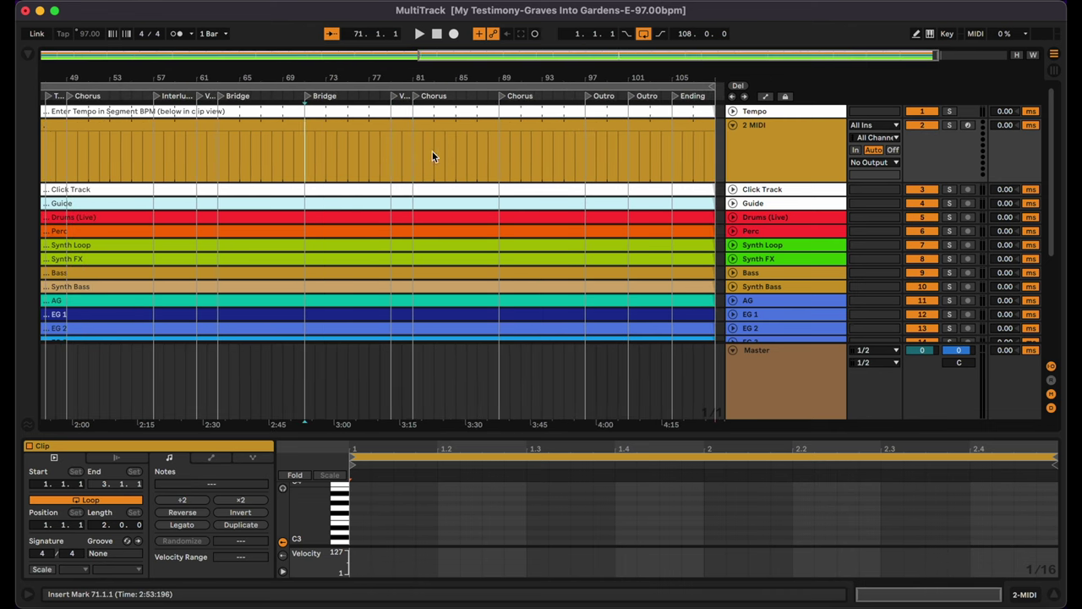
left_click(415, 153)
left_click(629, 153)
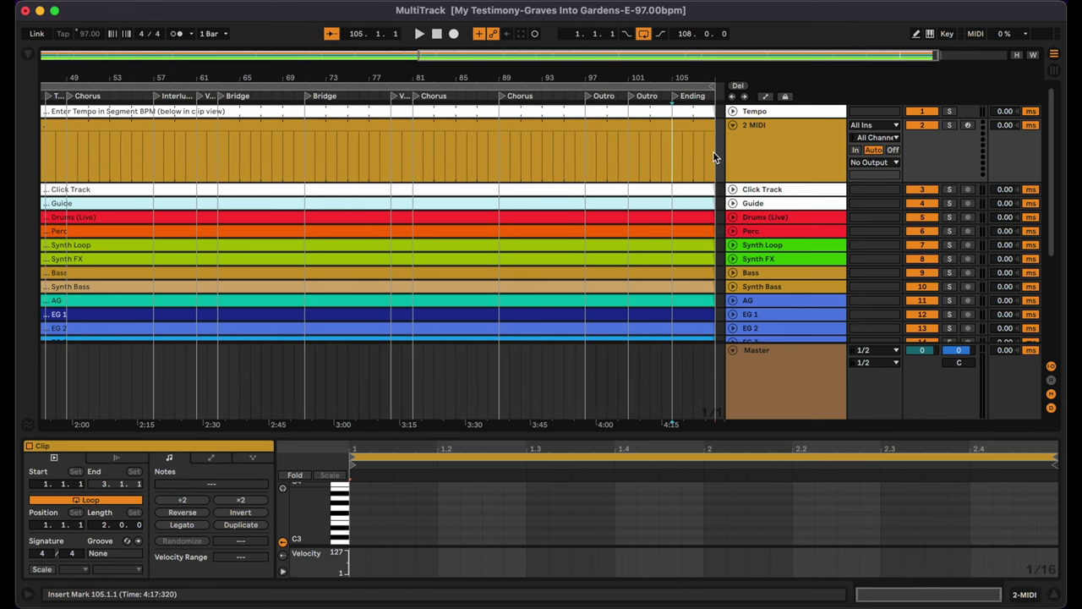
key("minus")
key("plus")
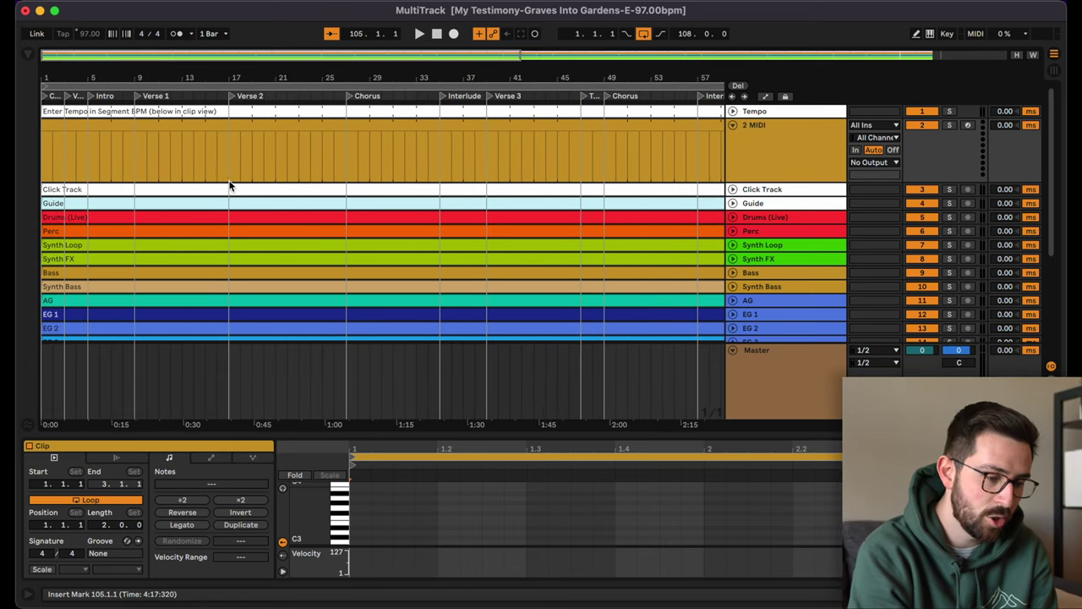
Step: Create MIDI clips over the Count Off (bars 1–3) and each following section through Verse 3
left_click_drag(64, 141, 42, 141)
key("plus")
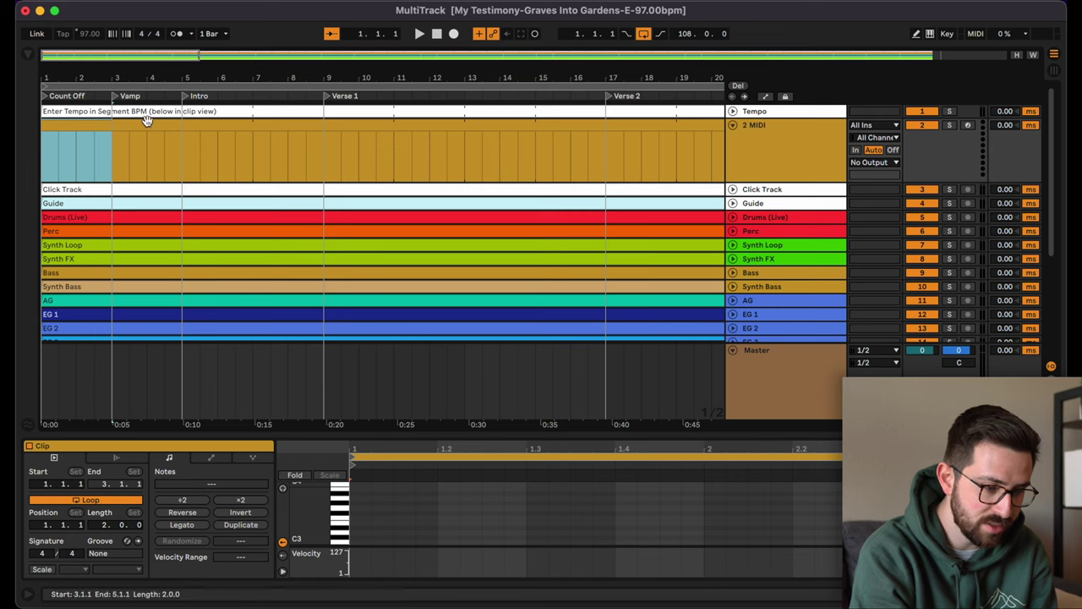
key("super+shift+m")
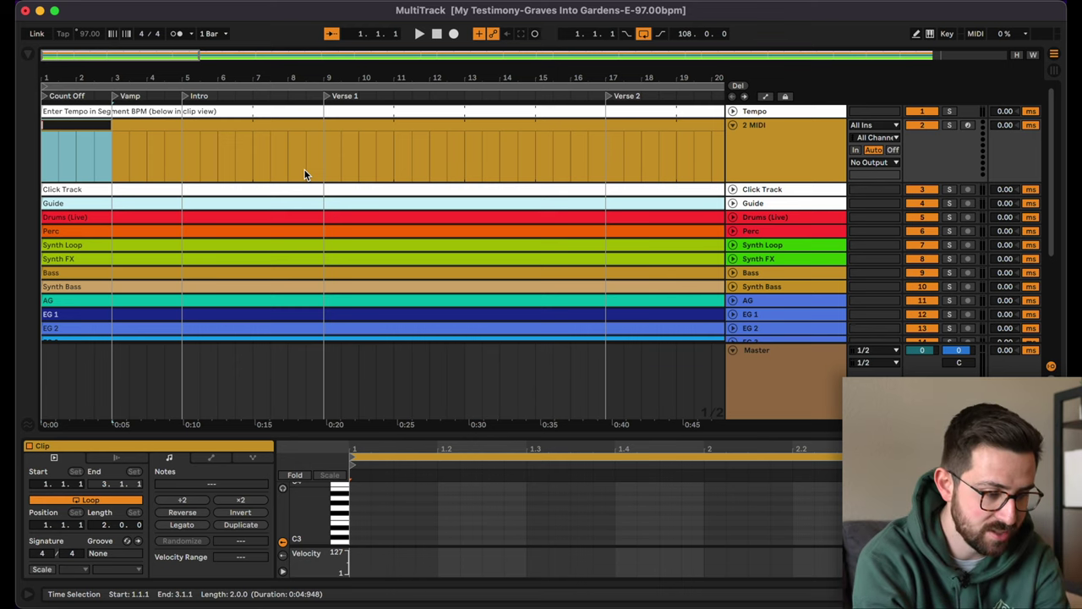
key("super+d")
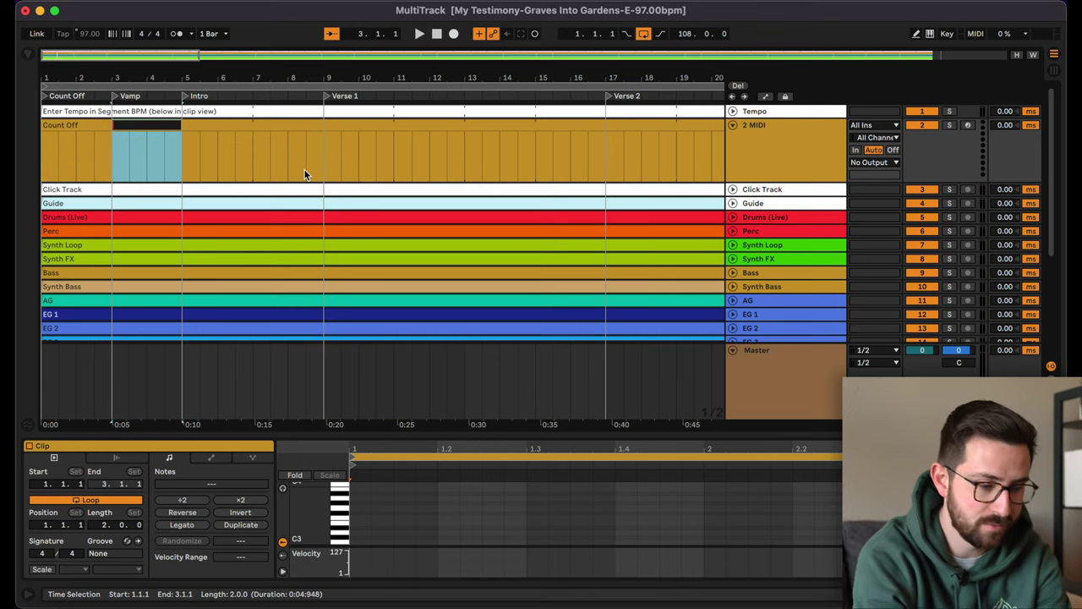
key("super+d")
key("super+d")
key("super+d")
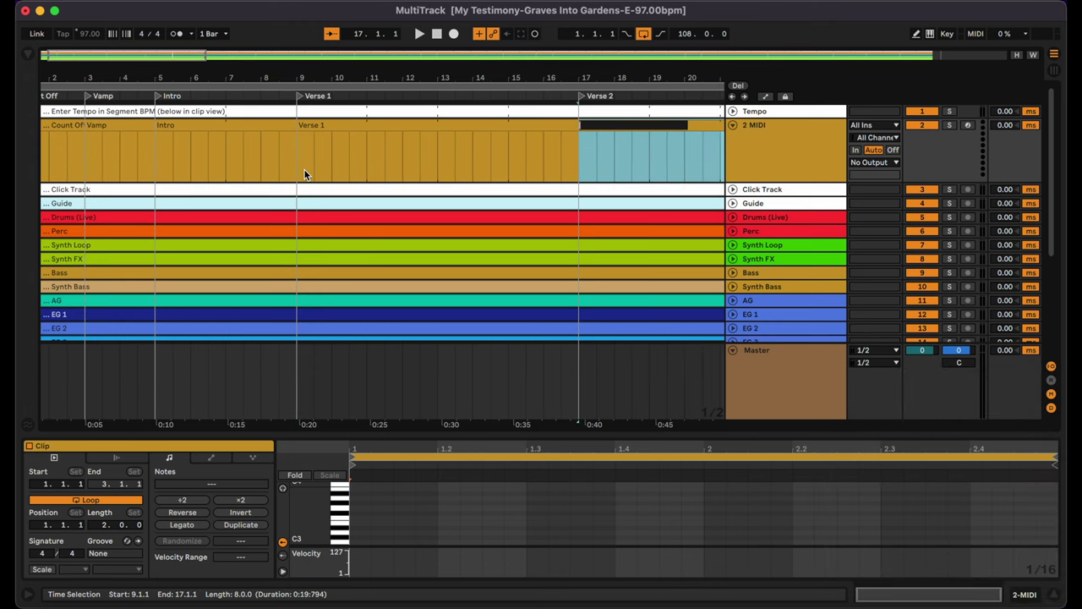
key("super+d")
Step: Name the clips after their sections, Chorus through Ending, then fold the 2 MIDI track
key("Right")
key("Right")
key("Right")
key("Right")
key("Right")
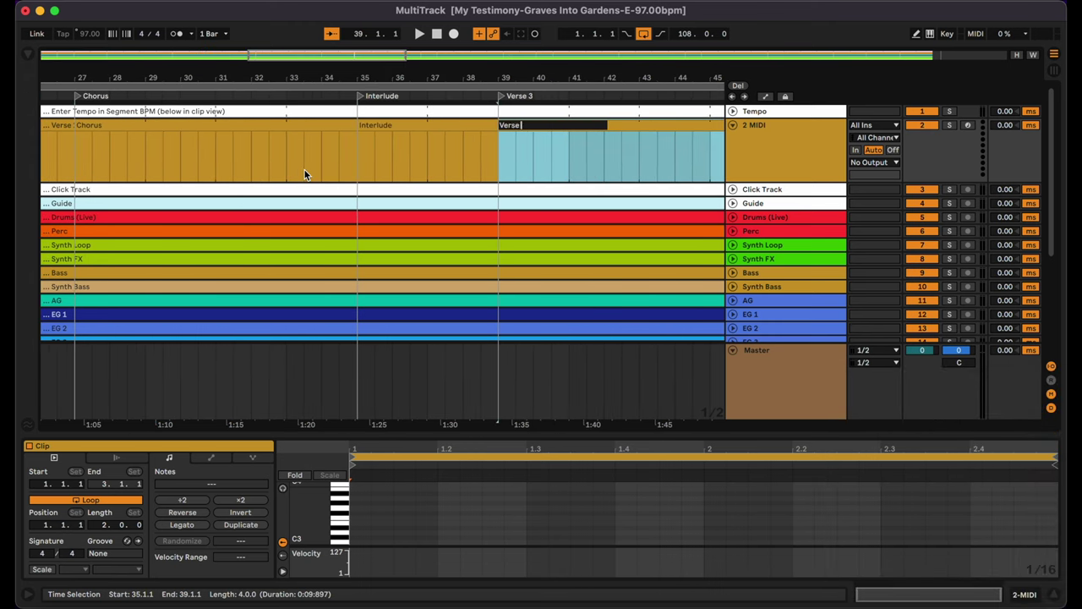
key("Right")
key("Right")
key("Right")
key("Right")
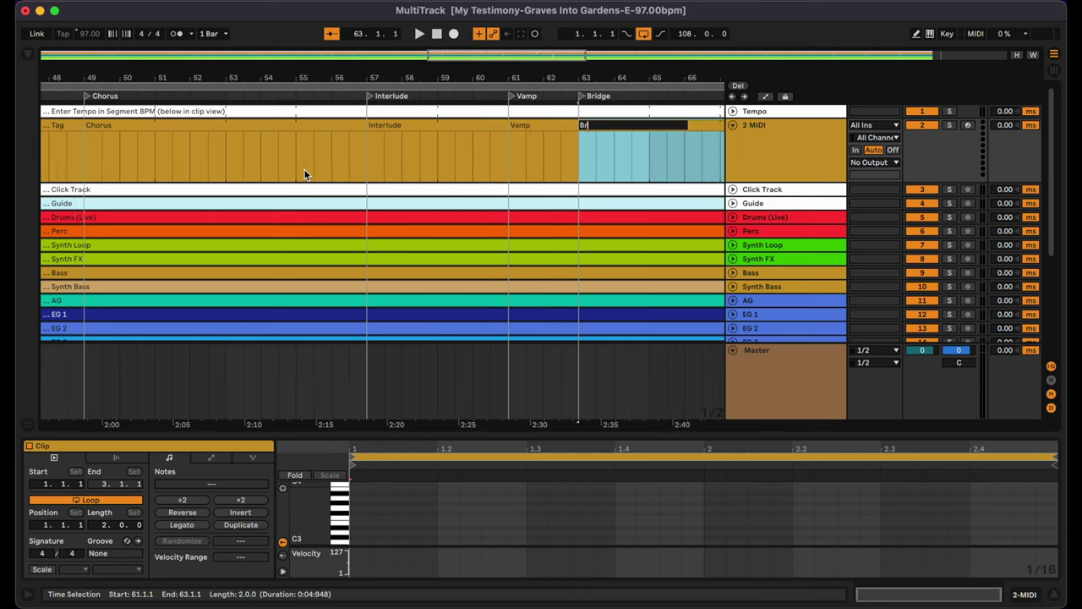
key("Right")
key("Right")
key("Right")
key("Right")
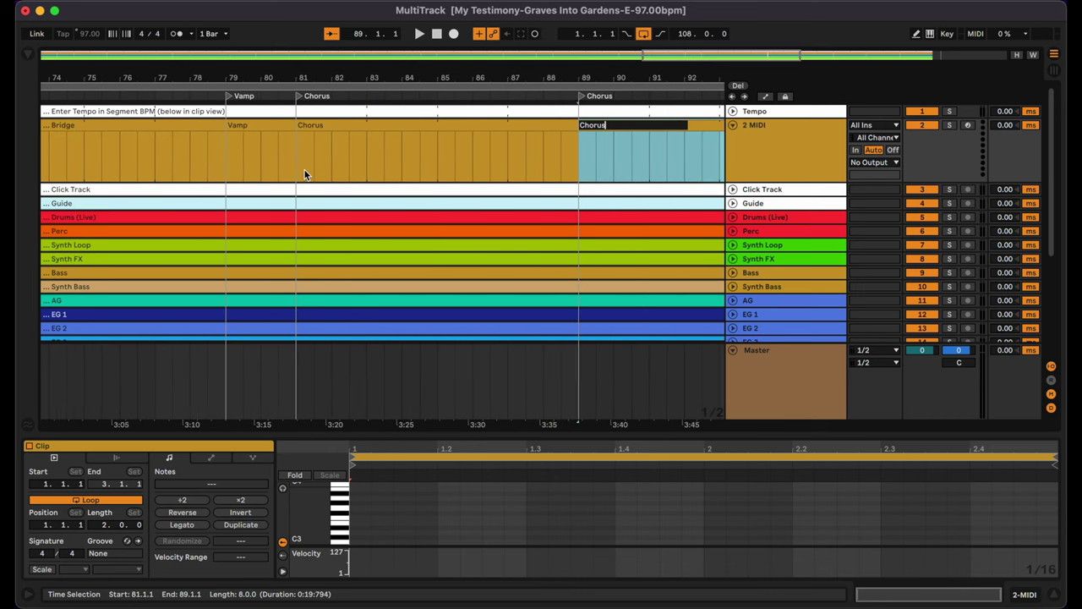
key("Right")
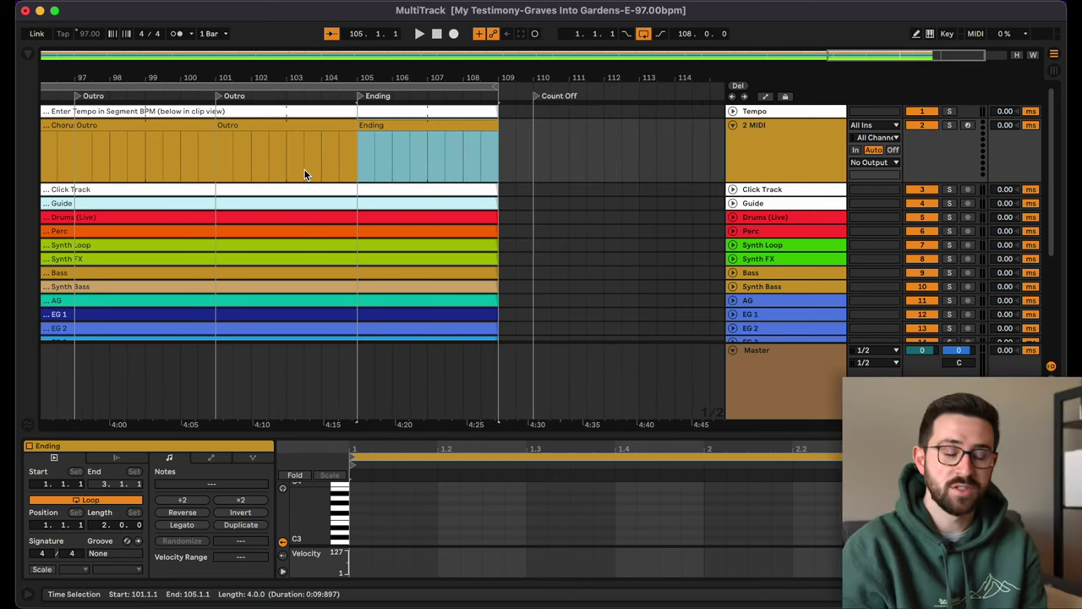
key("w")
left_click(696, 134)
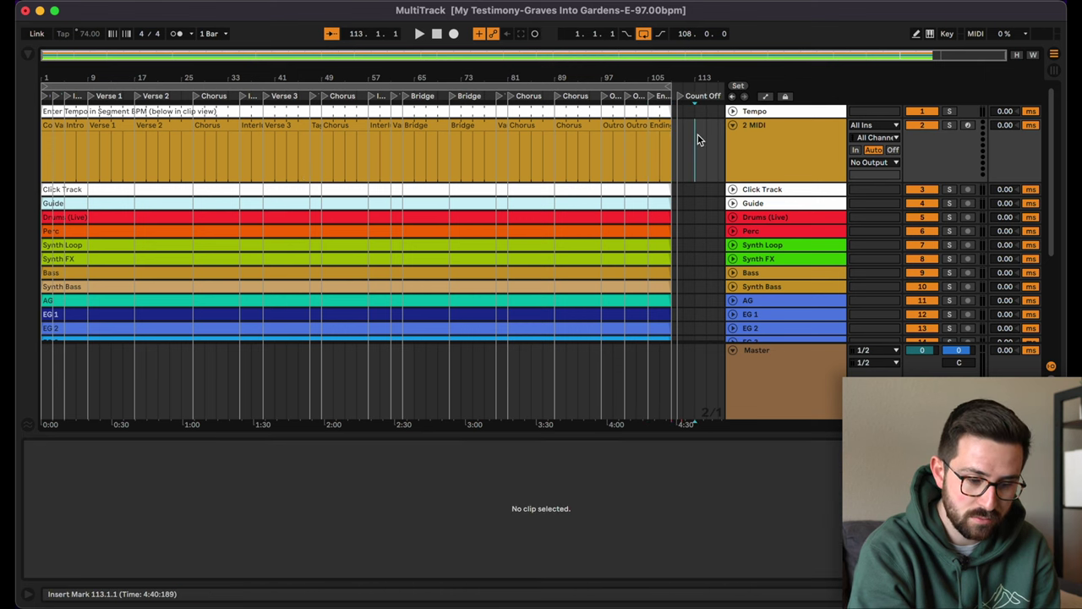
left_click(733, 125)
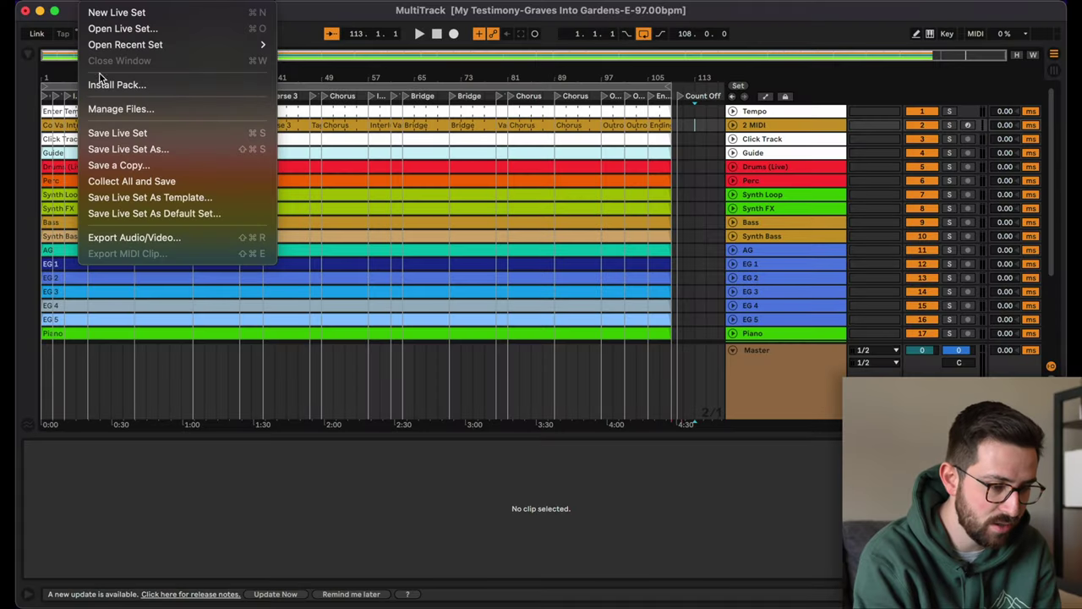
Step: Save the set as 'My Testimony - E - 4/4 - EDITED'
left_click(115, 149)
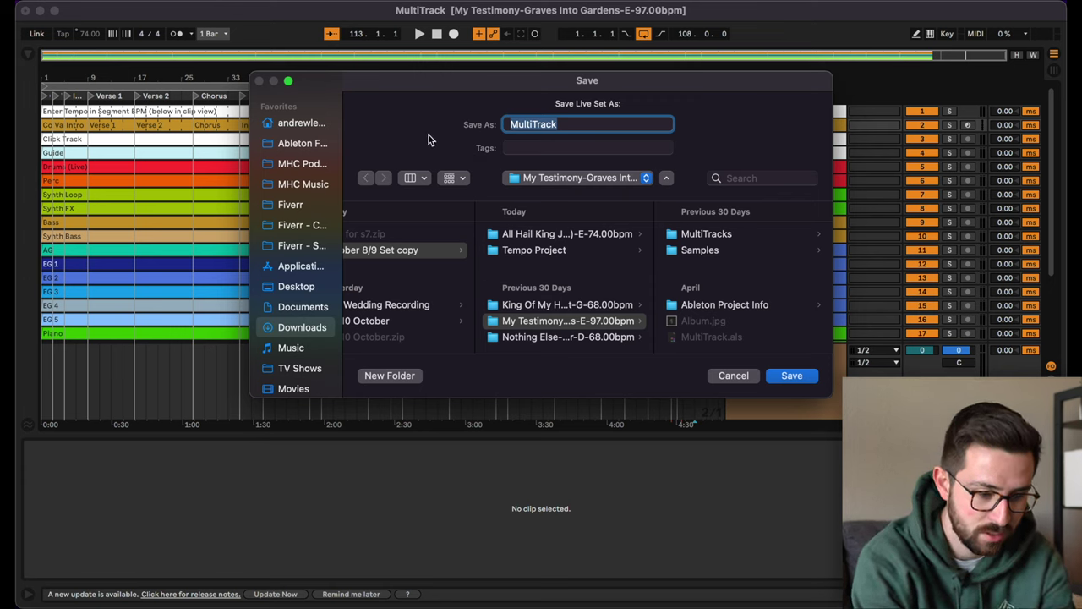
type("My Testimony - E")
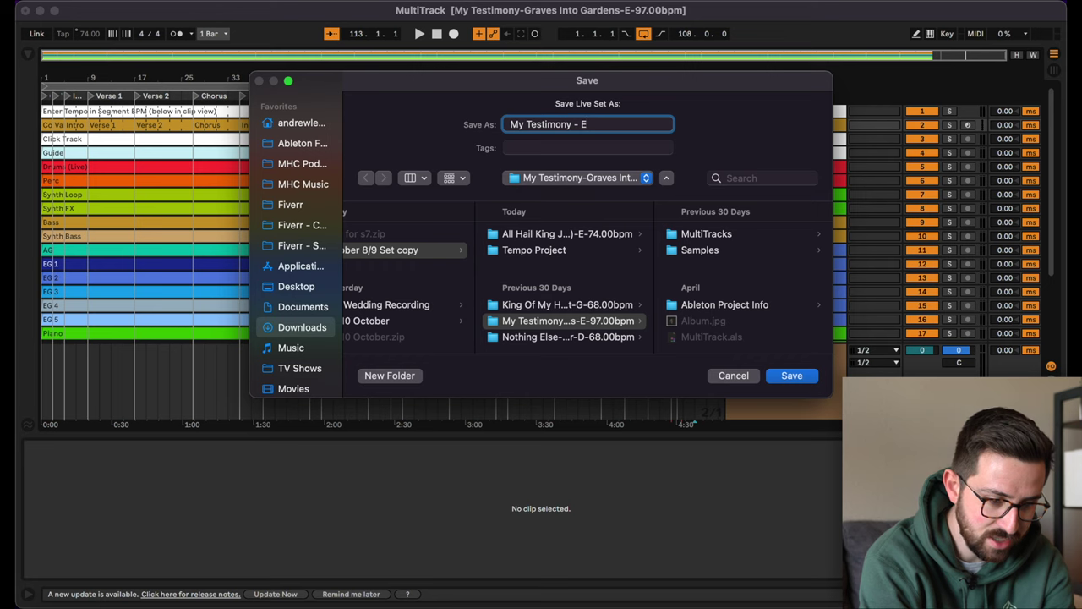
type(" - 4/4 - EDITED")
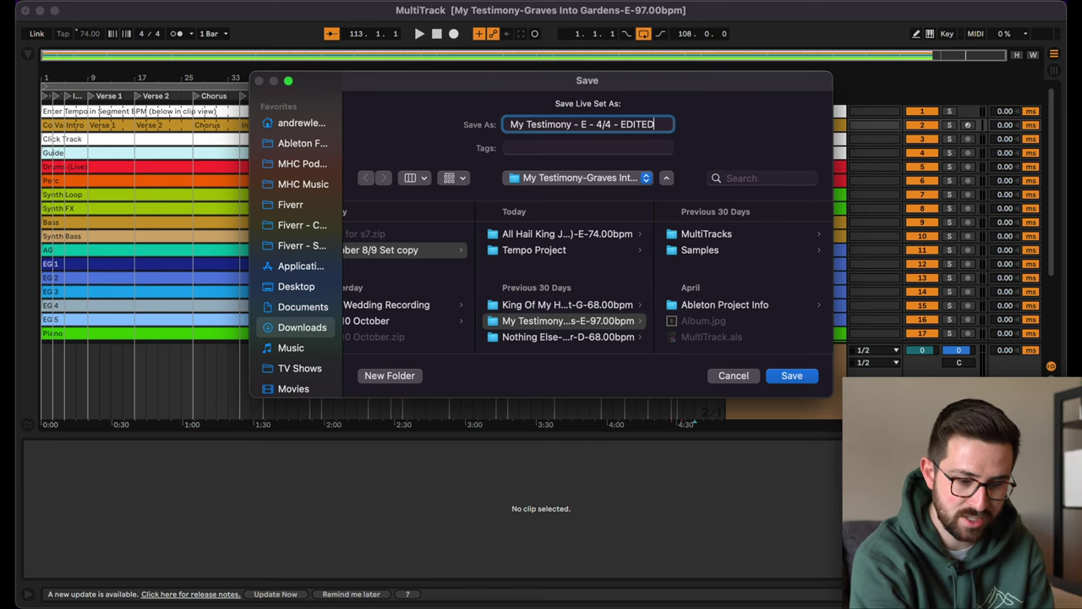
key("Return")
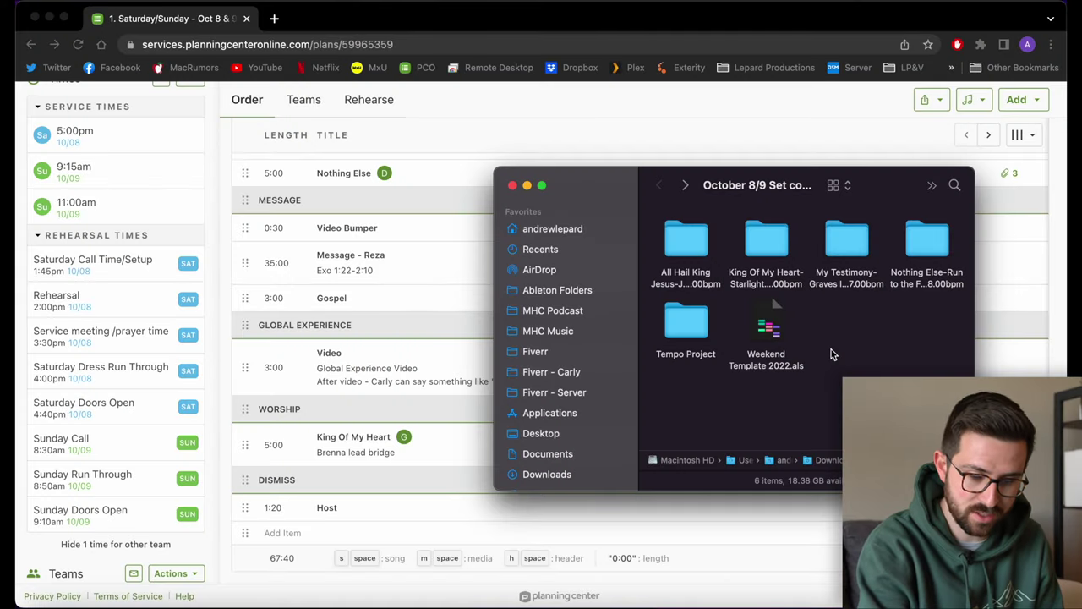
Step: Open Weekend Template 2022.als from the October 8/9 set folder
double_click(768, 318)
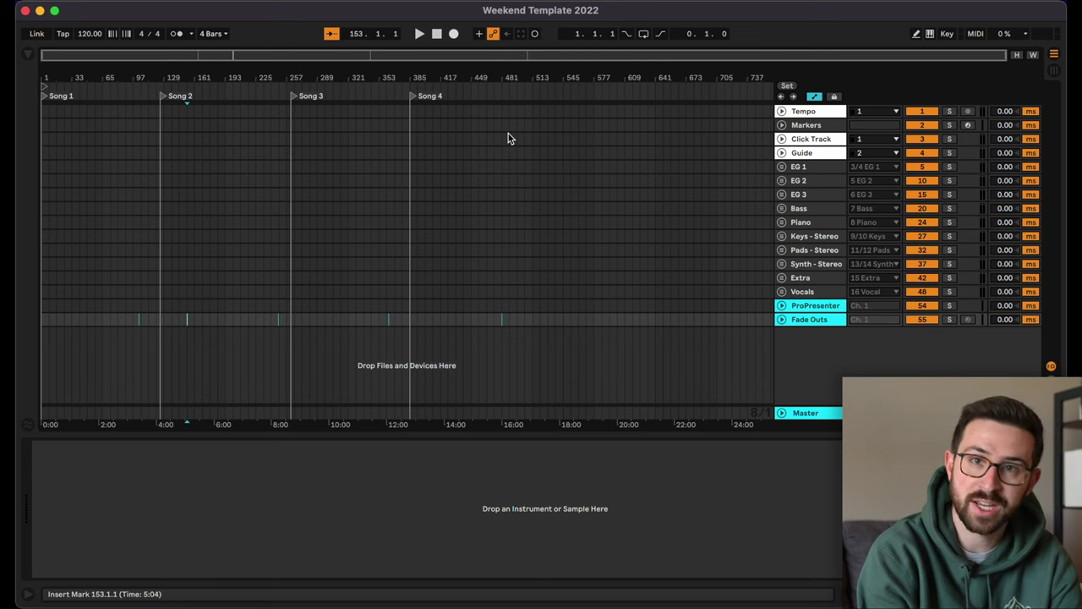
Step: Check the song order in the service plan and rename the Song 1 locator to My Testimony - E
key("super+Tab")
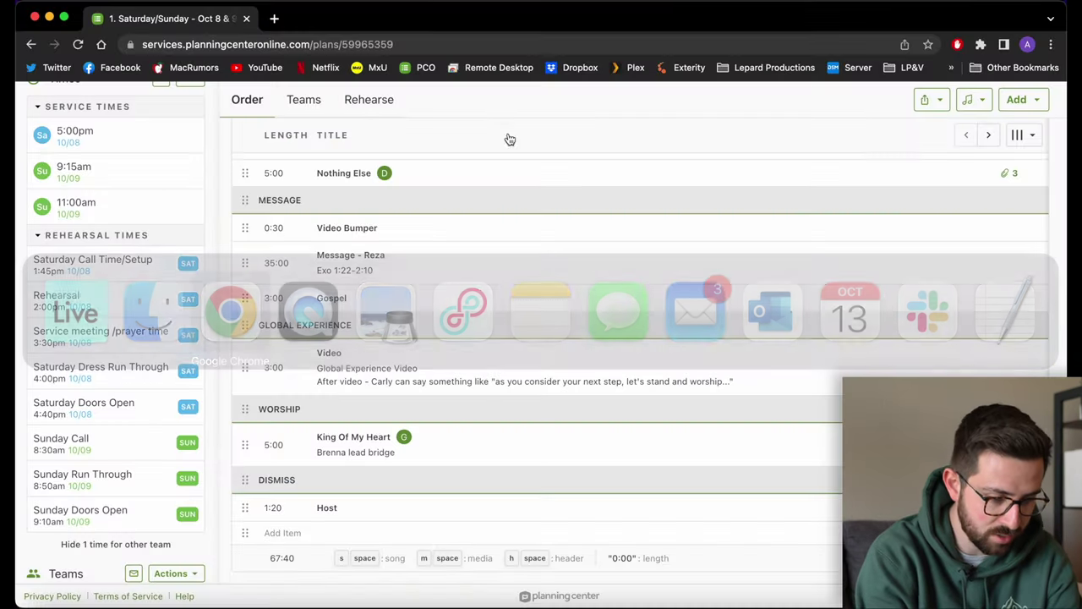
scroll(476, 268, "up", 8)
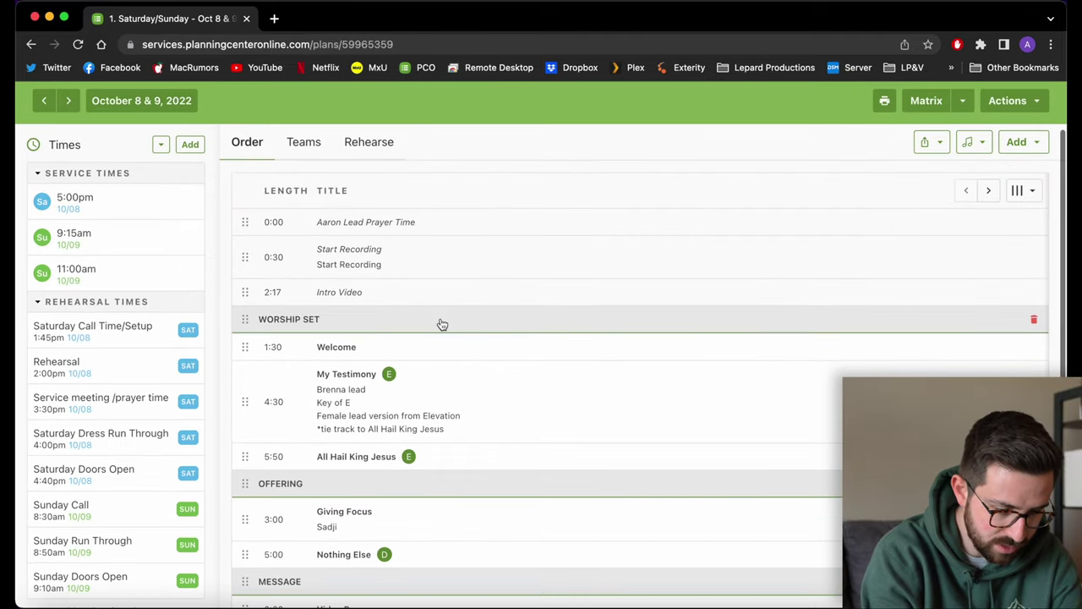
scroll(441, 323, "down", 2)
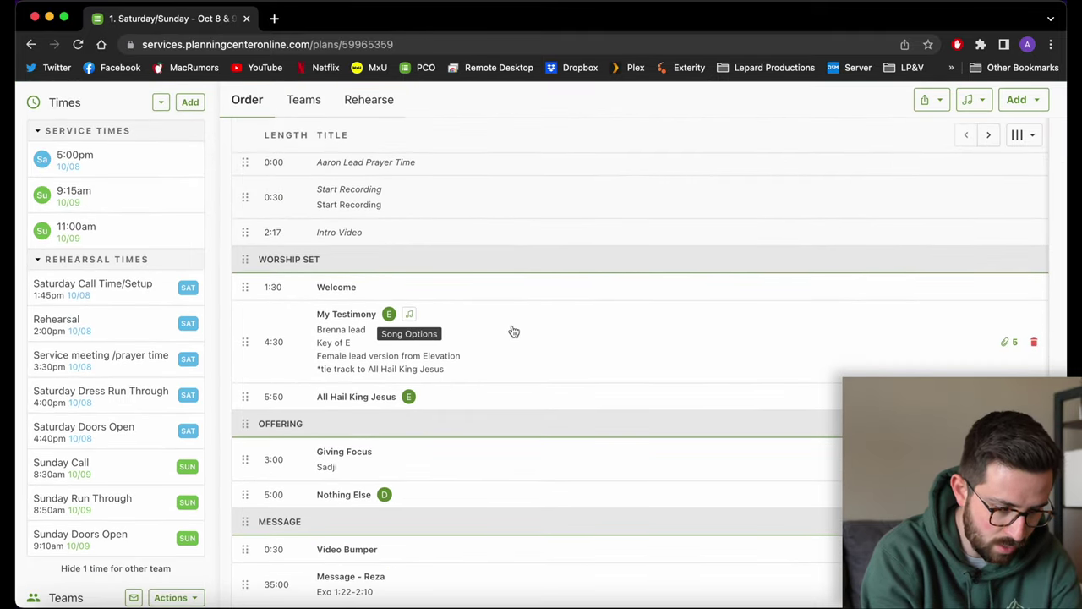
key("super+Tab")
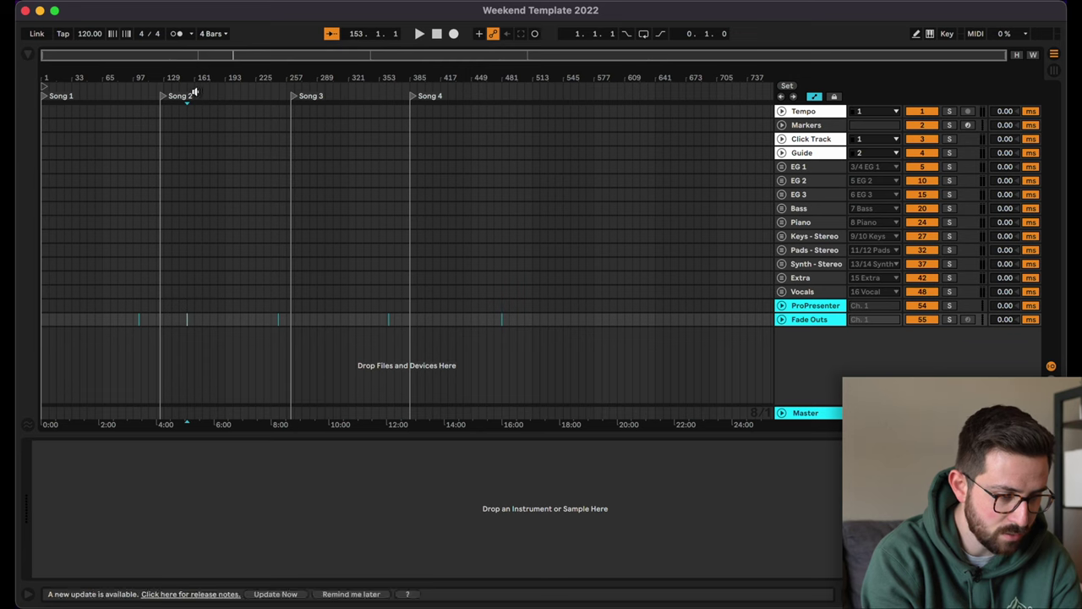
right_click(54, 96)
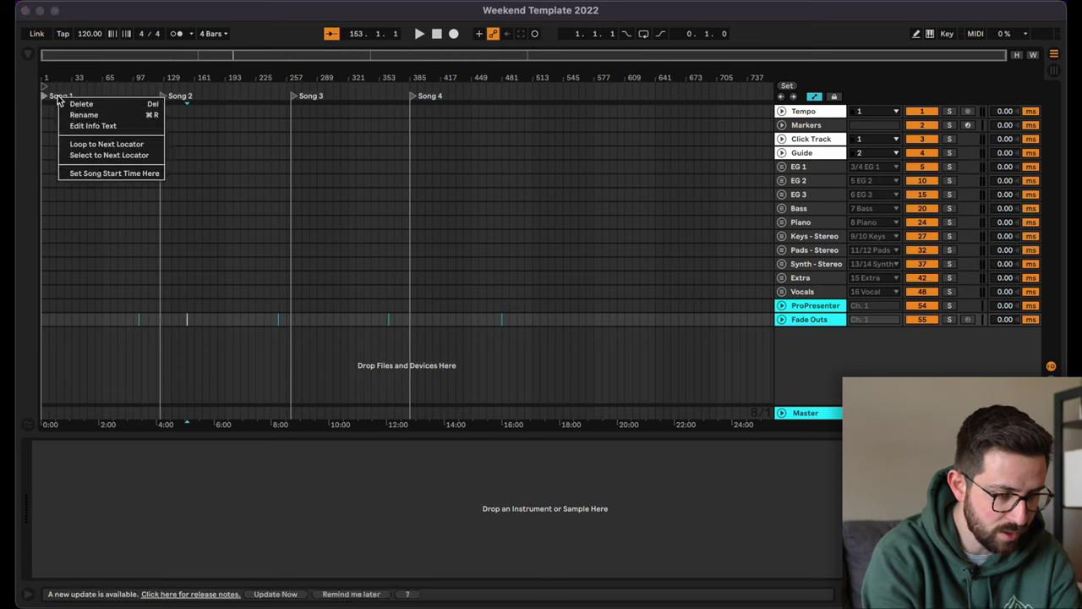
left_click(71, 115)
key("super+Tab")
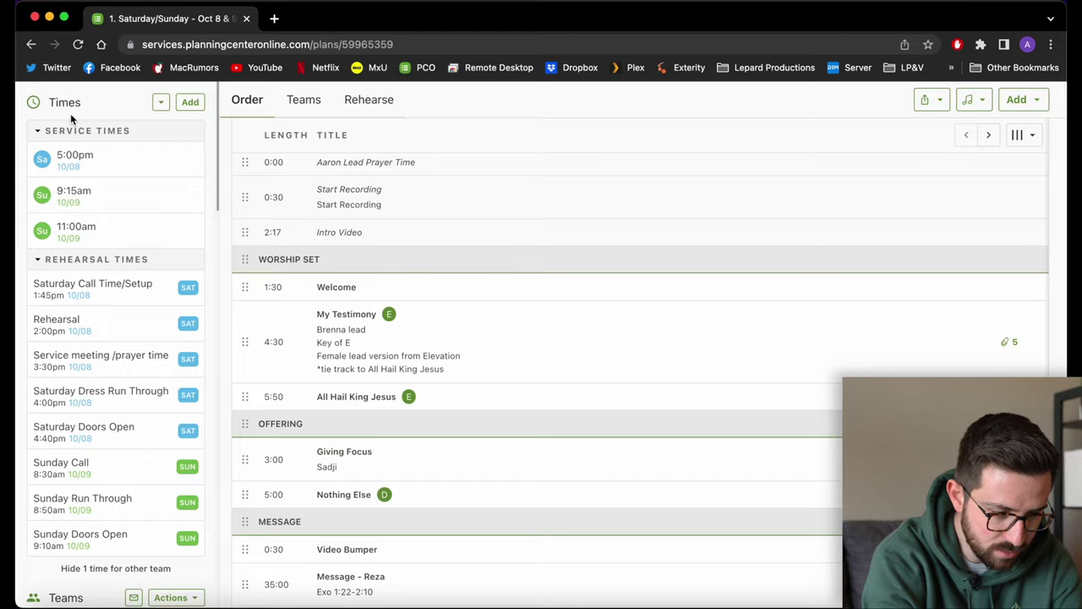
key("super+Tab")
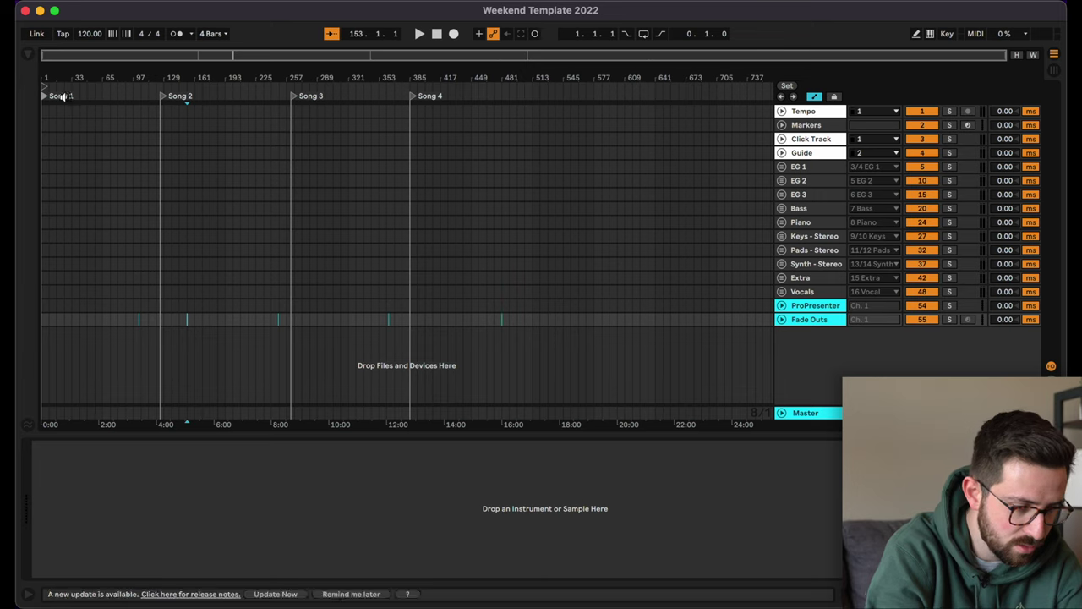
right_click(64, 97)
left_click(81, 115)
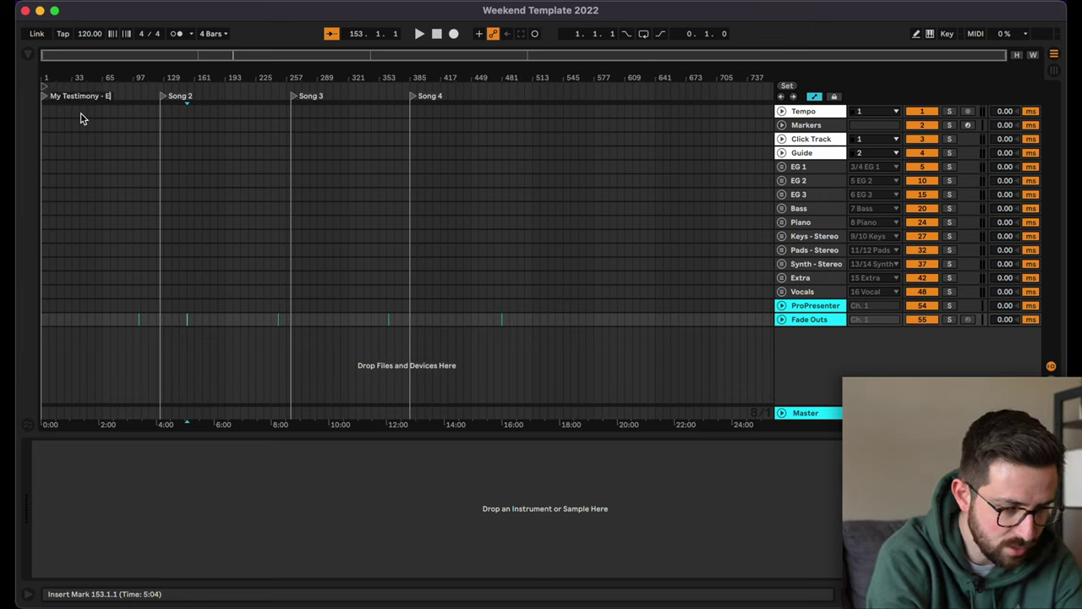
key("Tab")
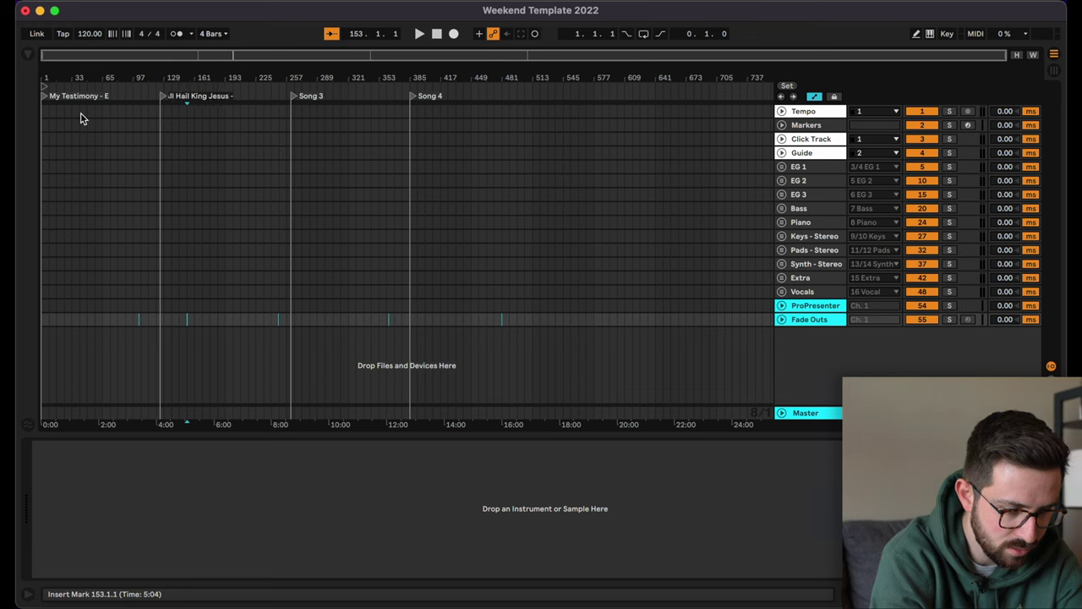
Step: Rename the Song 3 marker to Nothing Else after checking its title in the plan
key("super+Tab")
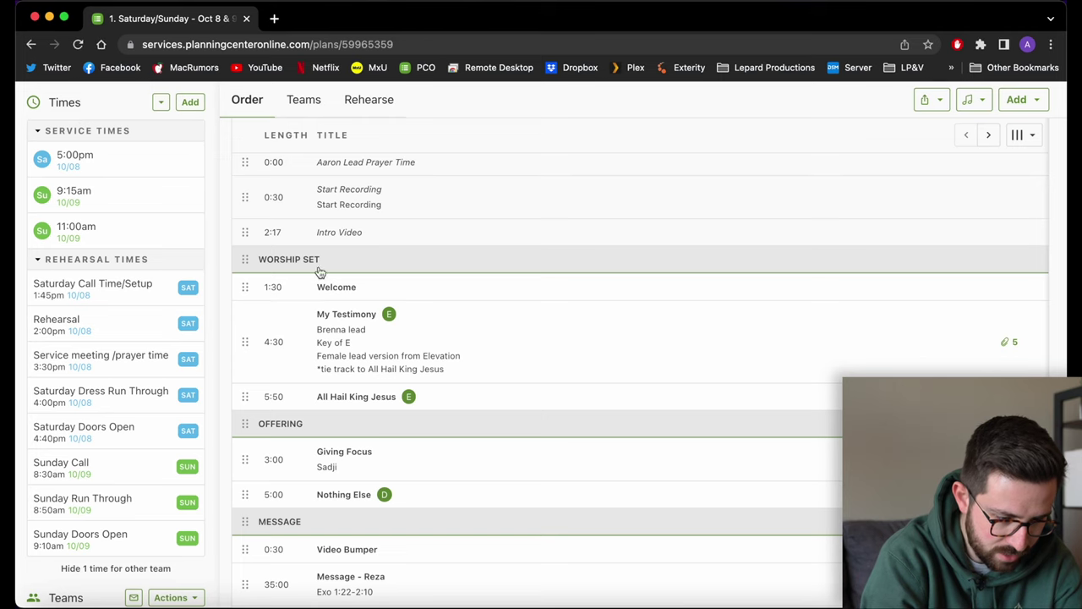
scroll(462, 362, "down", 2)
scroll(462, 362, "down", 5)
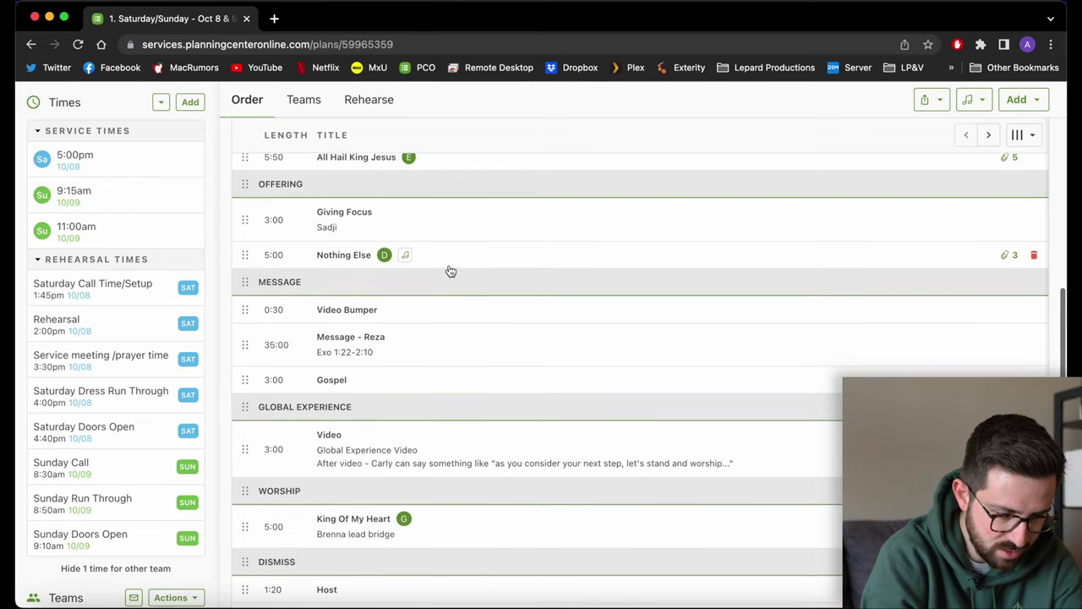
key("super+Tab")
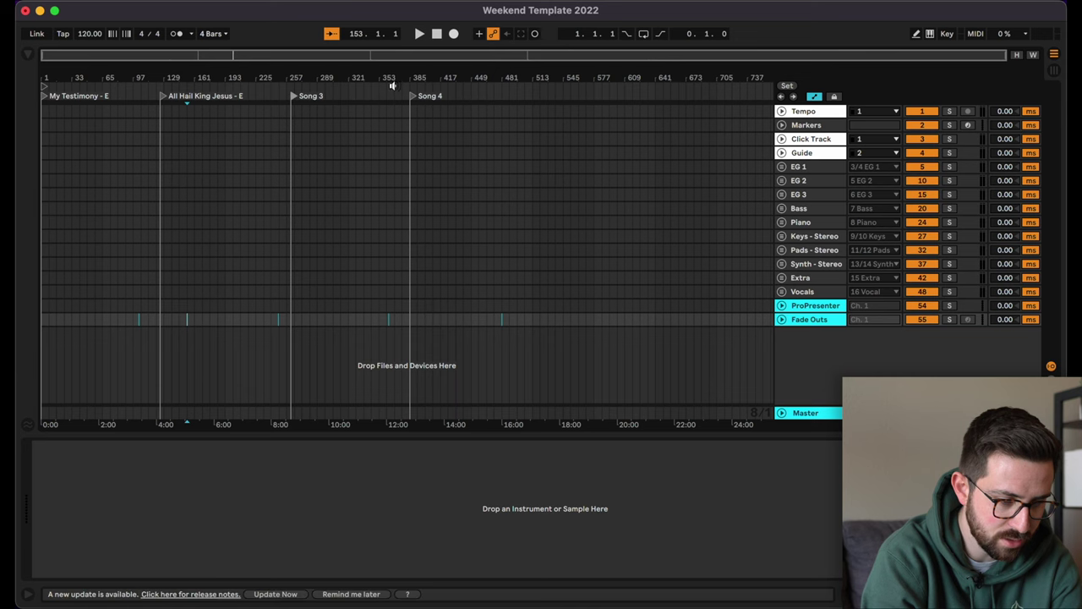
left_click(314, 119)
key("super+r")
type("Nothing Else - E")
key("Tab")
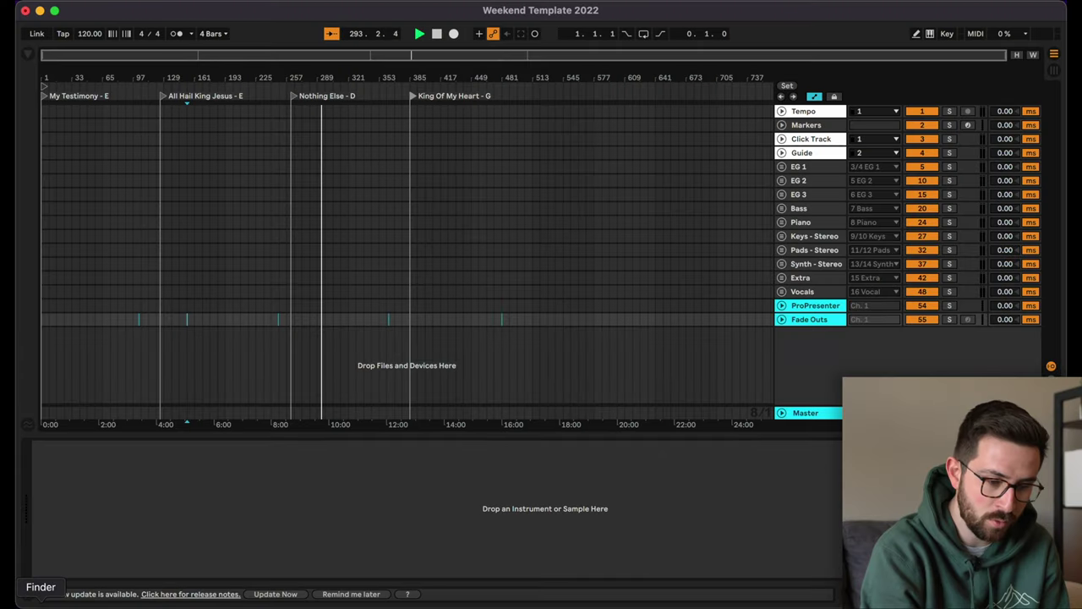
left_click(10, 586)
Step: Drag My Testimony's EDITED .als from its Finder folder into Live's arrangement below the template tracks
left_click(848, 325)
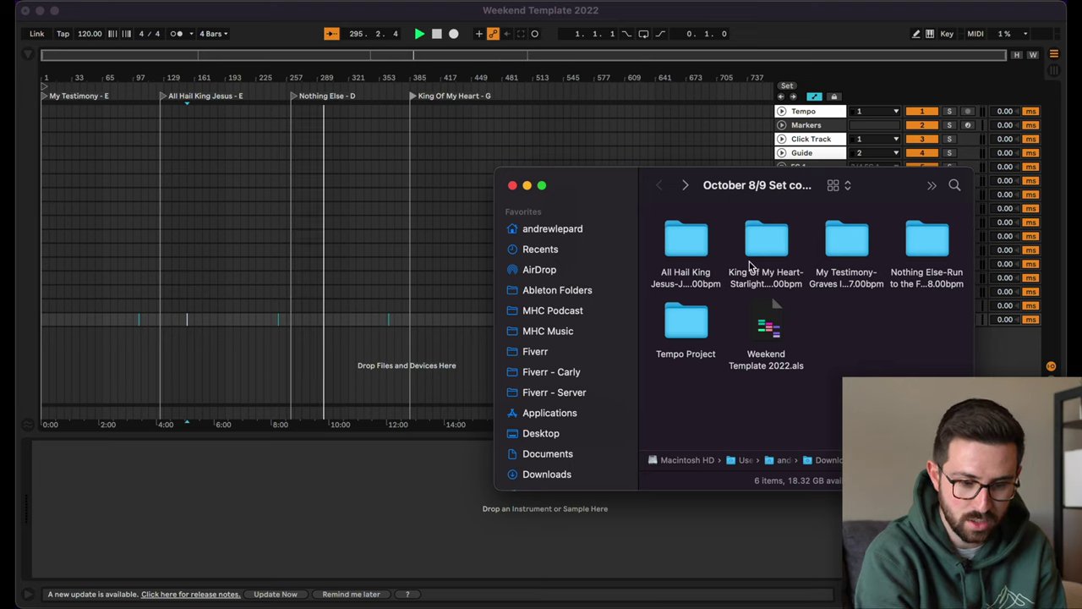
double_click(852, 243)
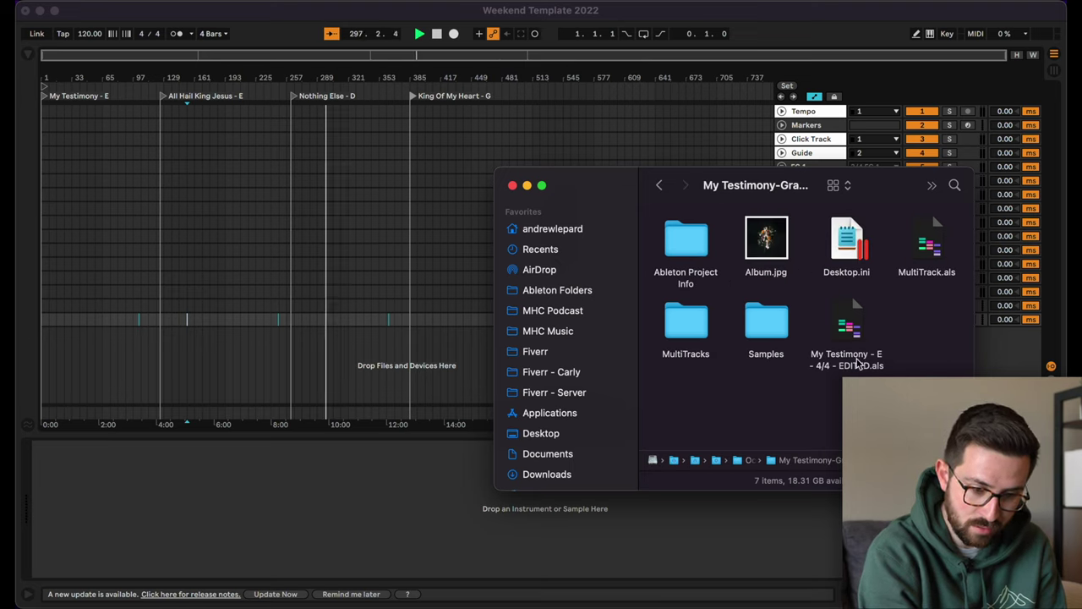
left_click_drag(846, 317, 85, 356)
left_click(156, 349)
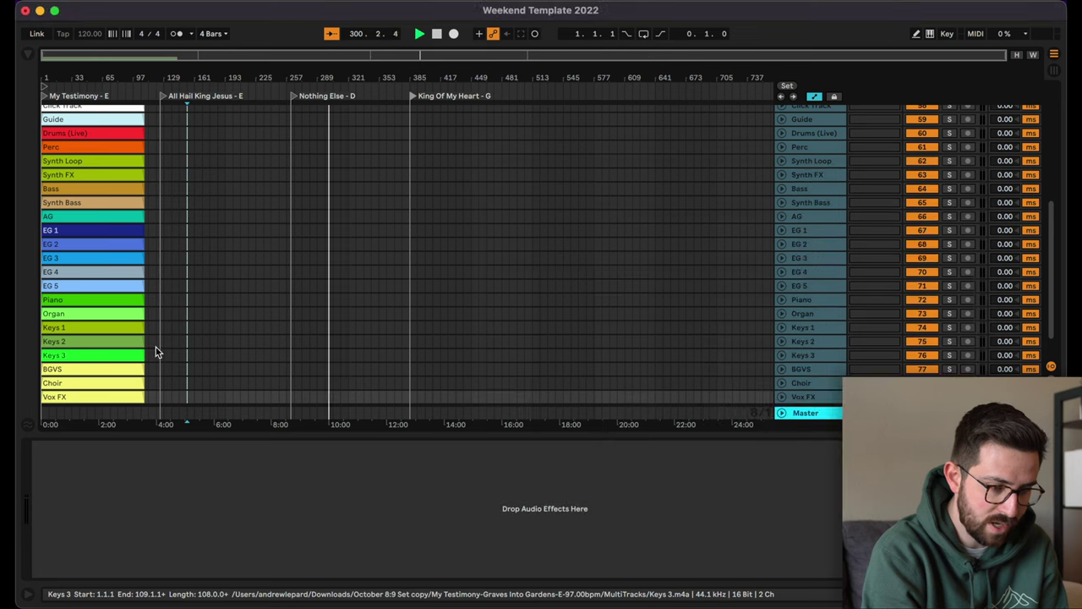
left_click(187, 314)
scroll(122, 317, "up", 6)
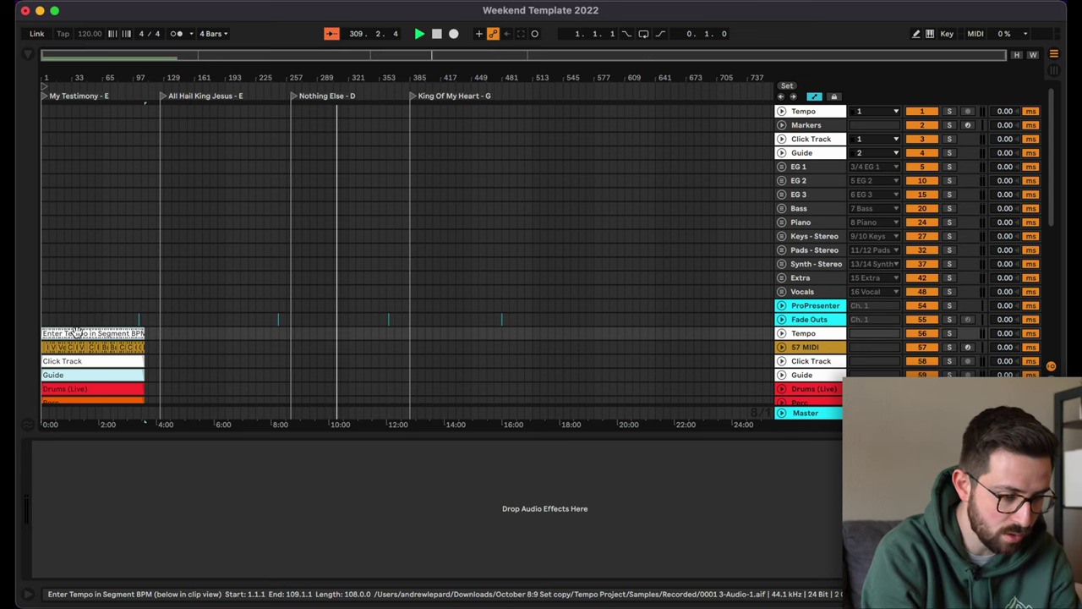
left_click(51, 373)
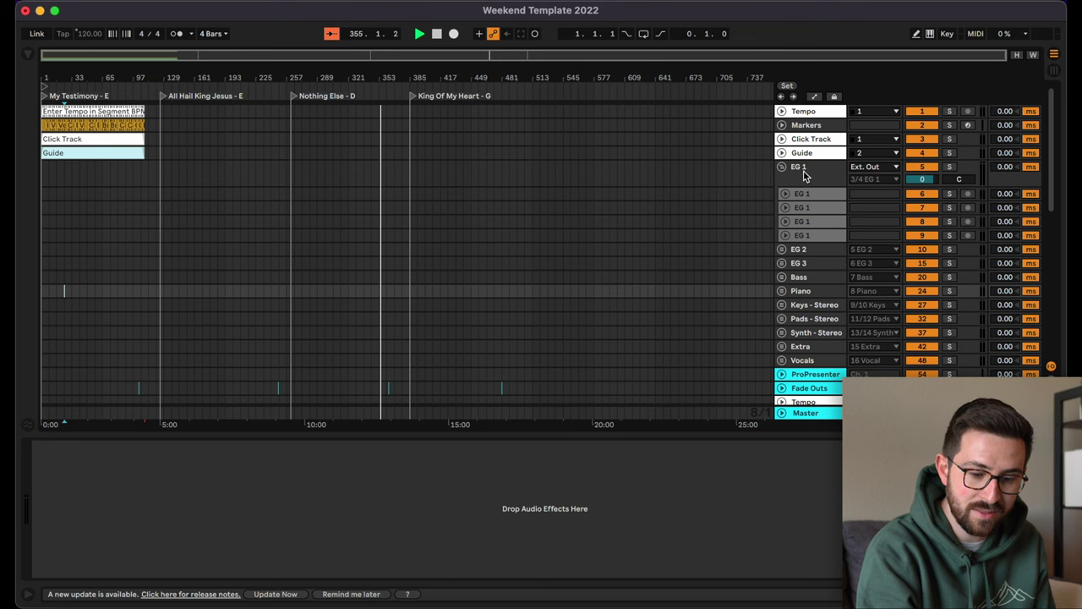
Step: Fold the EG 1 group and range-select the imported tracks from Drums (Live) to Vox FX
left_click(781, 167)
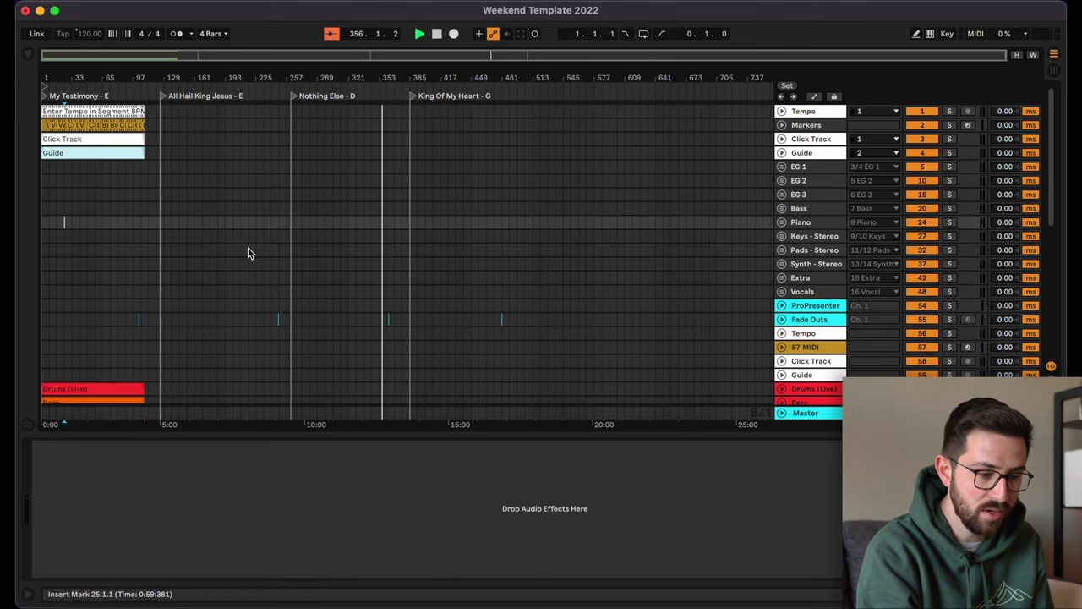
scroll(121, 290, "down", 3)
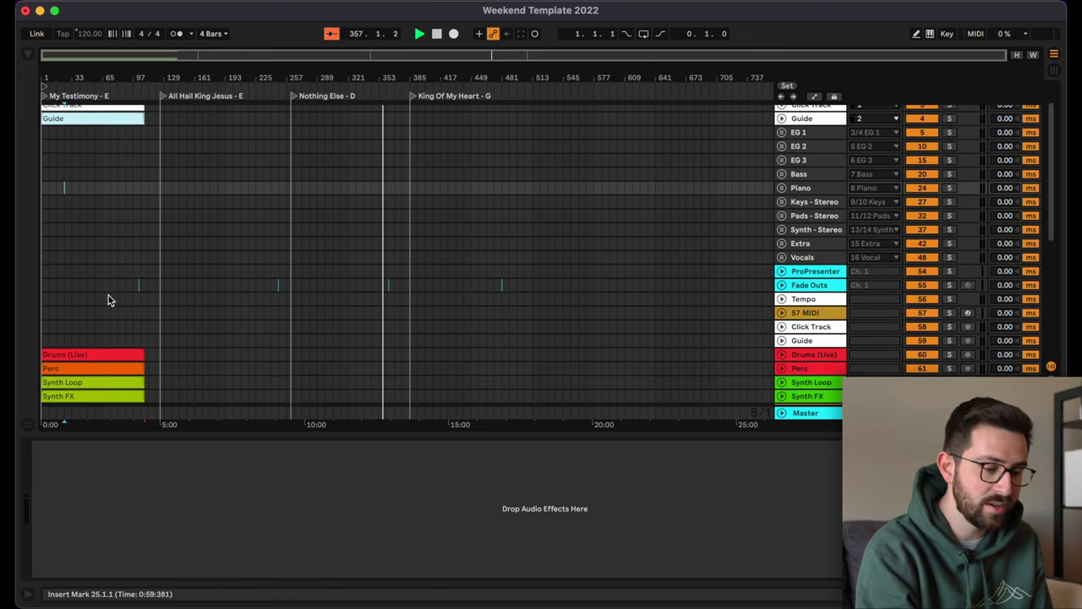
scroll(108, 300, "down", 10)
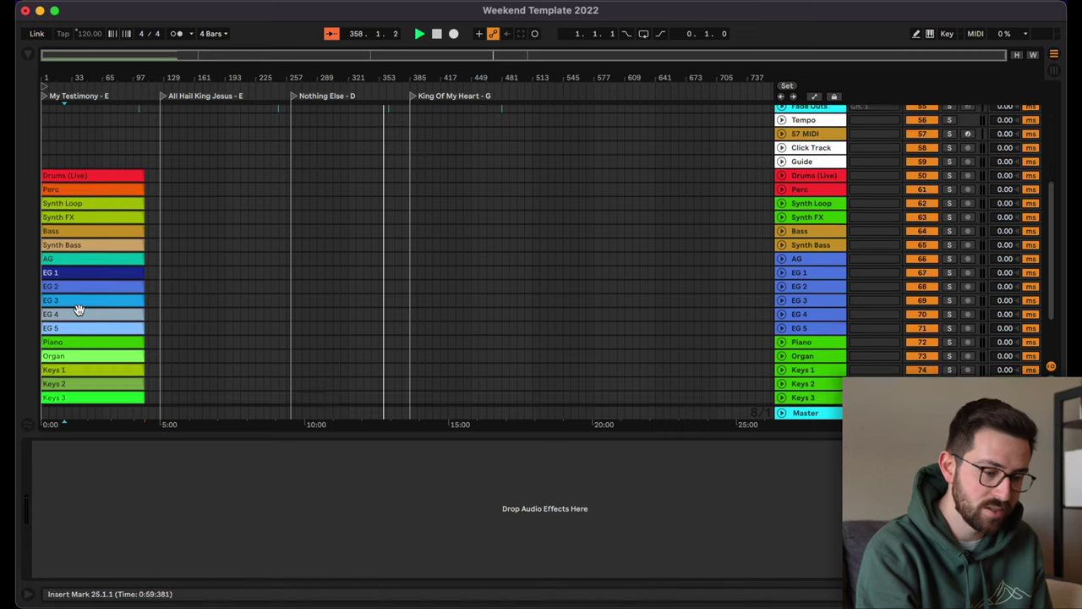
scroll(78, 309, "down", 4)
scroll(80, 310, "up", 15)
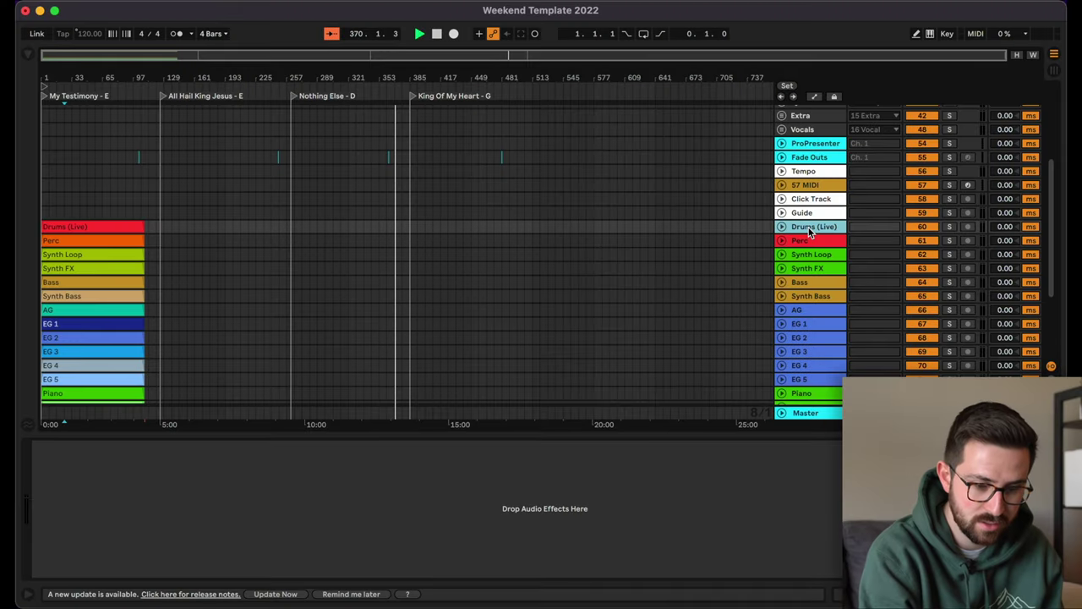
scroll(808, 228, "down", 5)
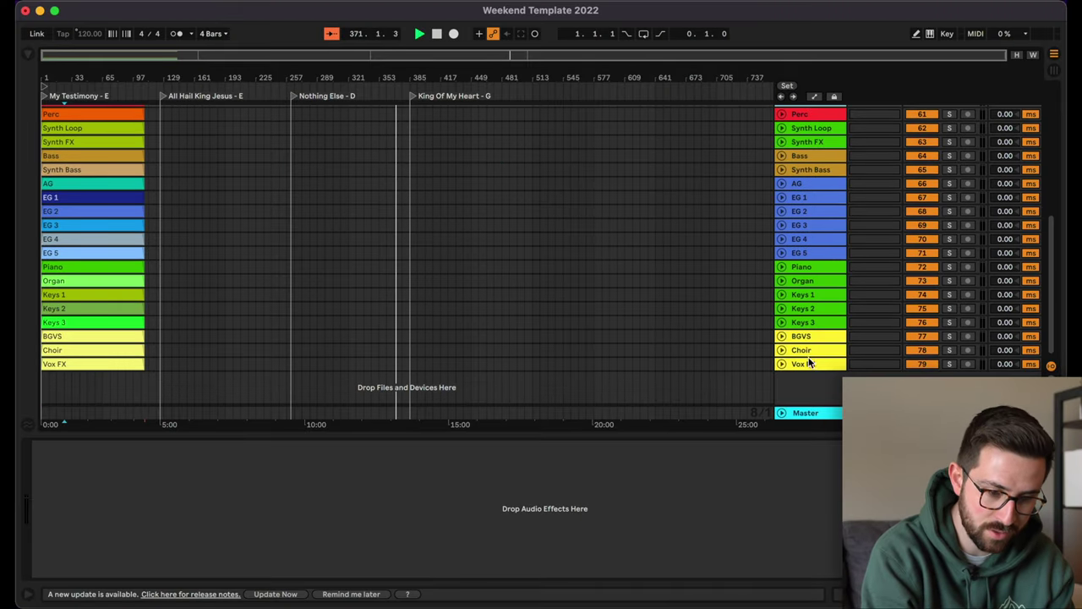
scroll(800, 209, "up", 3)
left_click(804, 182)
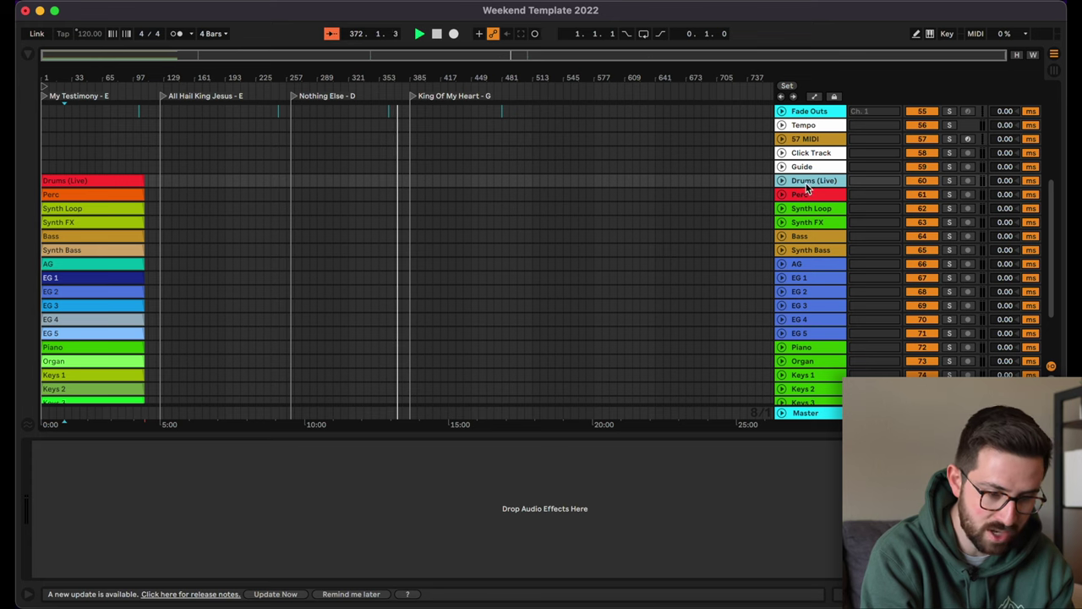
scroll(825, 267, "down", 3)
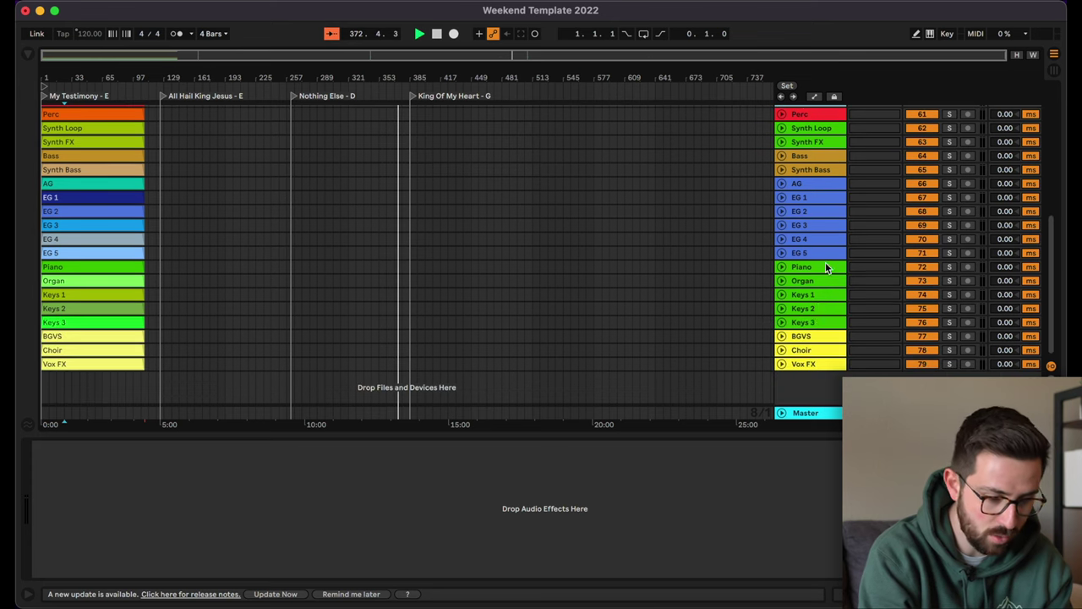
left_click(816, 366, "shift")
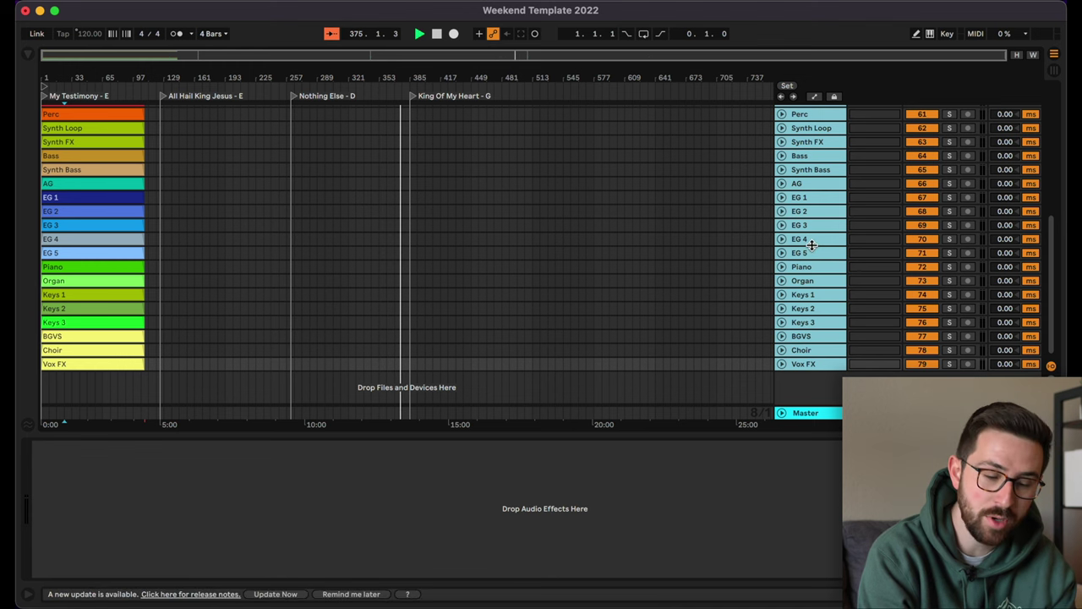
Step: In the Session mixer, raise Send A (Work Bus) on all selected stems to 0 dB
key("Tab")
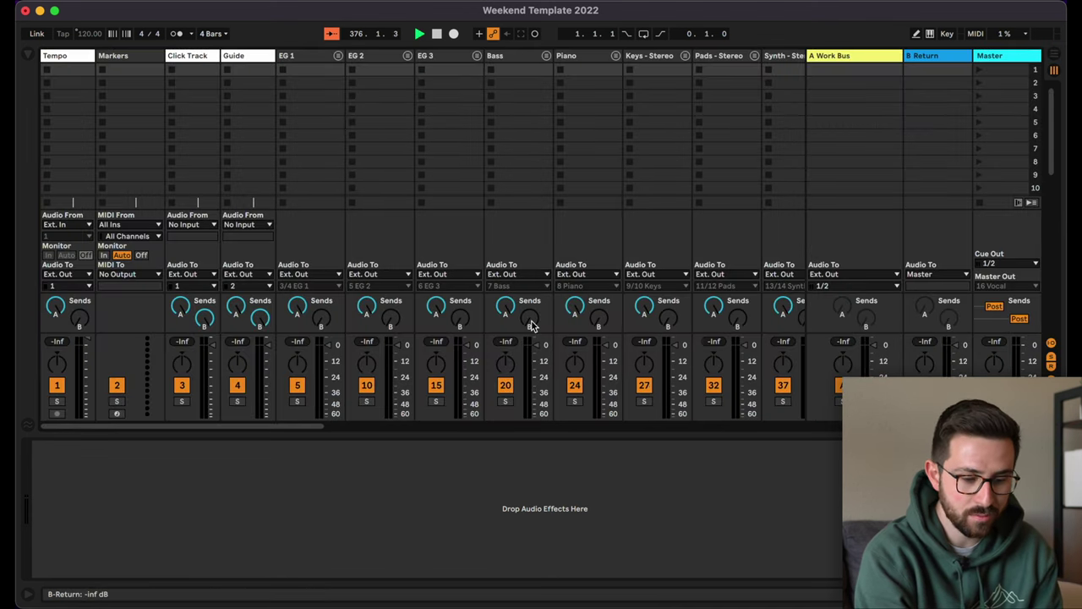
scroll(533, 315, "right", 15)
scroll(531, 321, "right", 5)
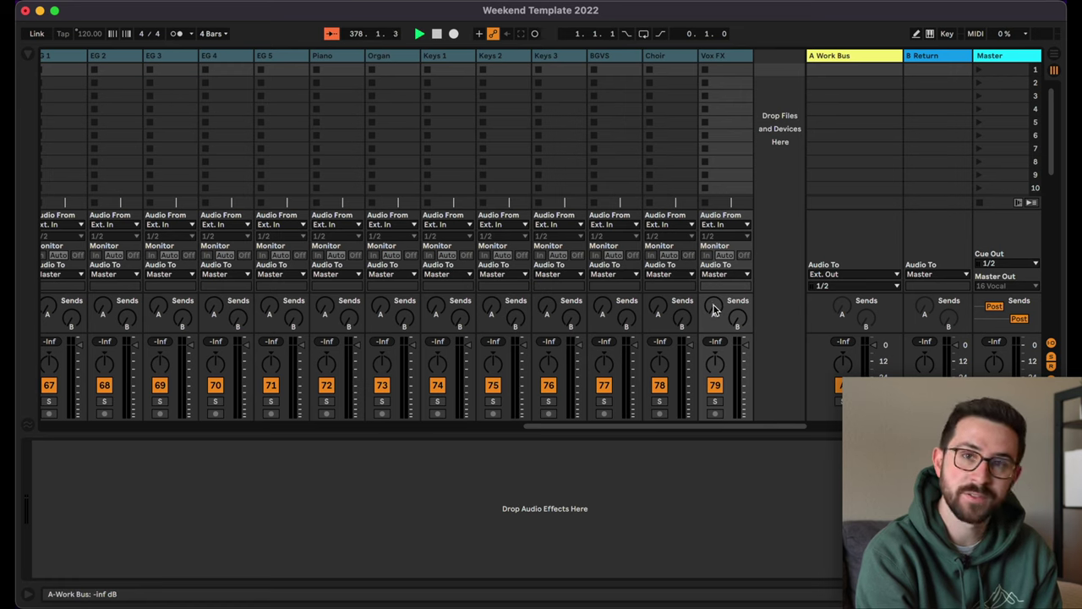
left_click_drag(712, 308, 713, 271)
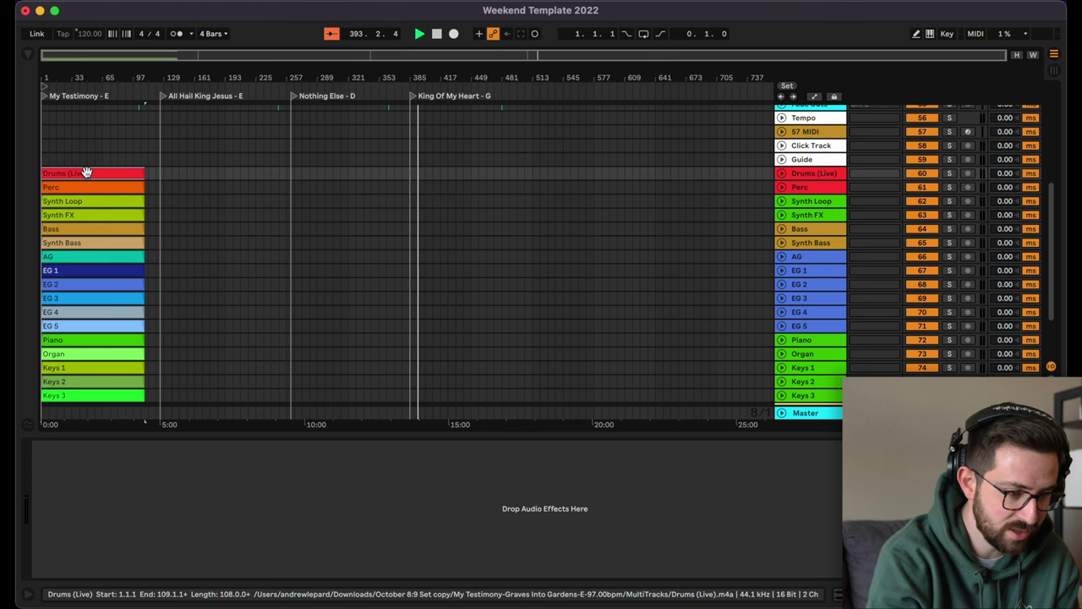
Step: Unfold the Extra group and move the Perc, Synth Loop and Synth FX clips onto Extra 1–3
left_click(85, 172)
scroll(85, 173, "up", 3)
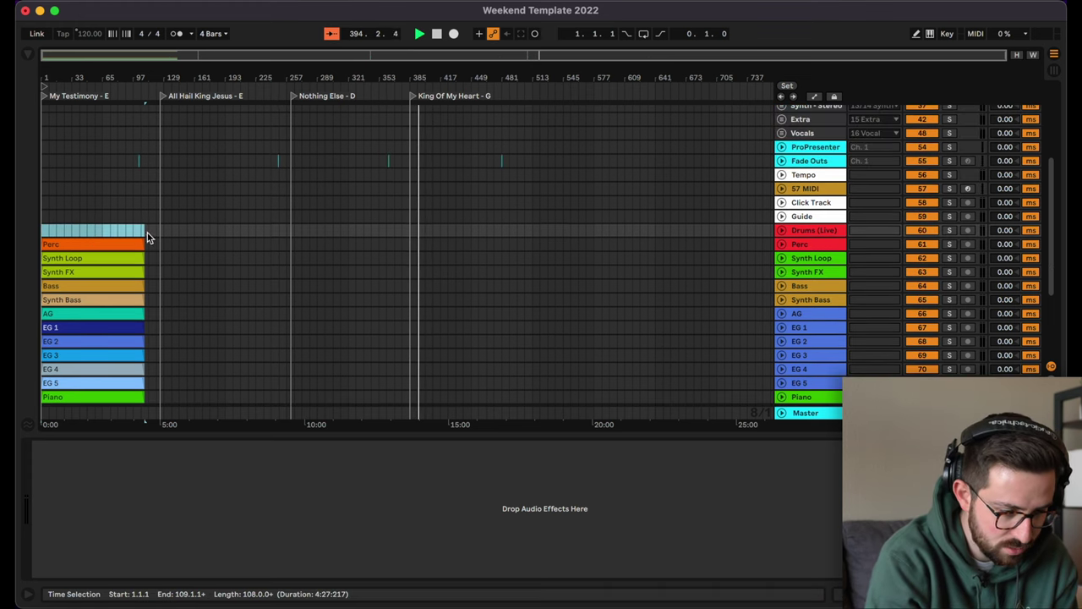
scroll(417, 193, "up", 3)
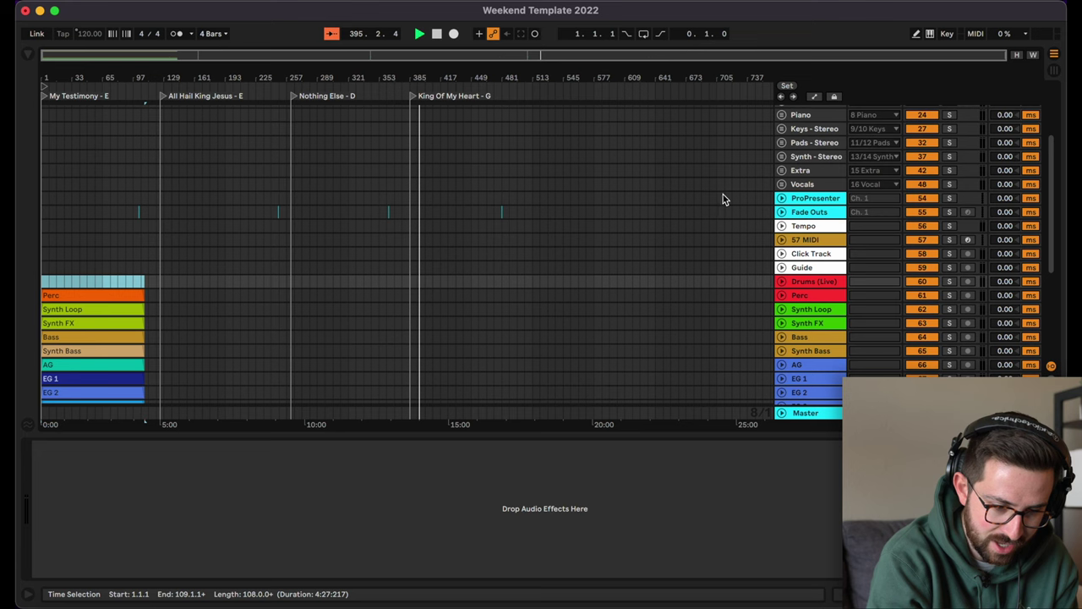
left_click(781, 170)
scroll(68, 298, "down", 3)
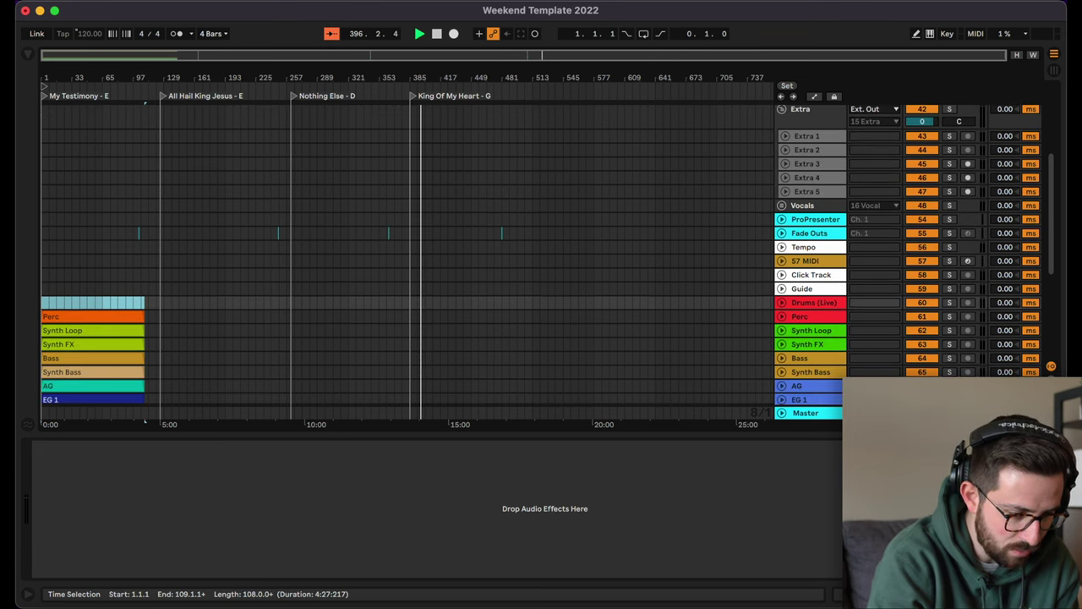
left_click(61, 316)
left_click_drag(61, 316, 59, 140)
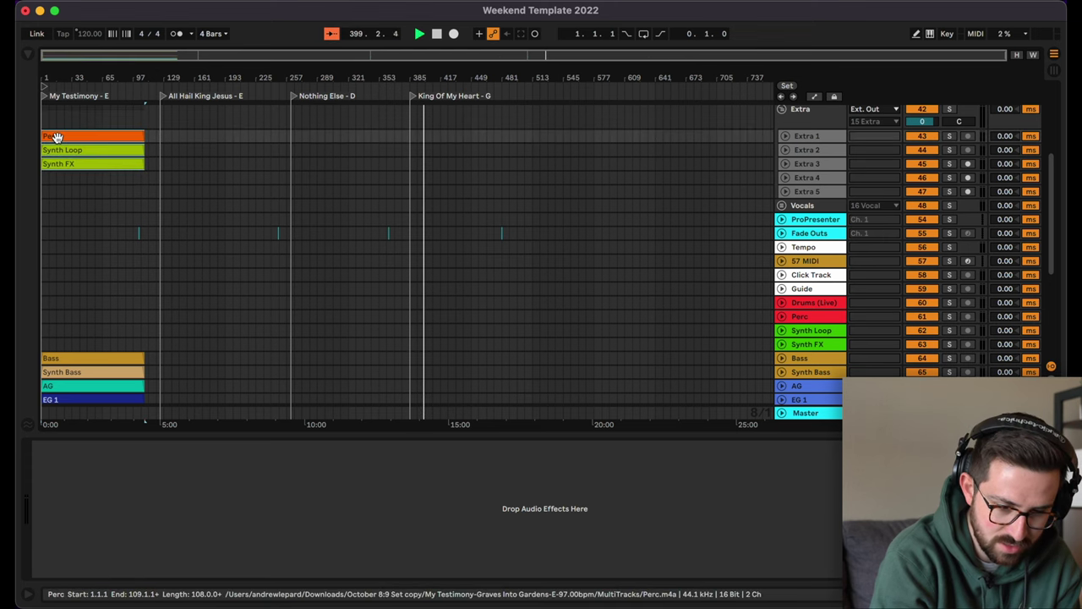
Step: Refold and unfold the Extra group and enlarge Extra 1 and Extra 2 to check the moved clips
scroll(325, 142, "up", 2)
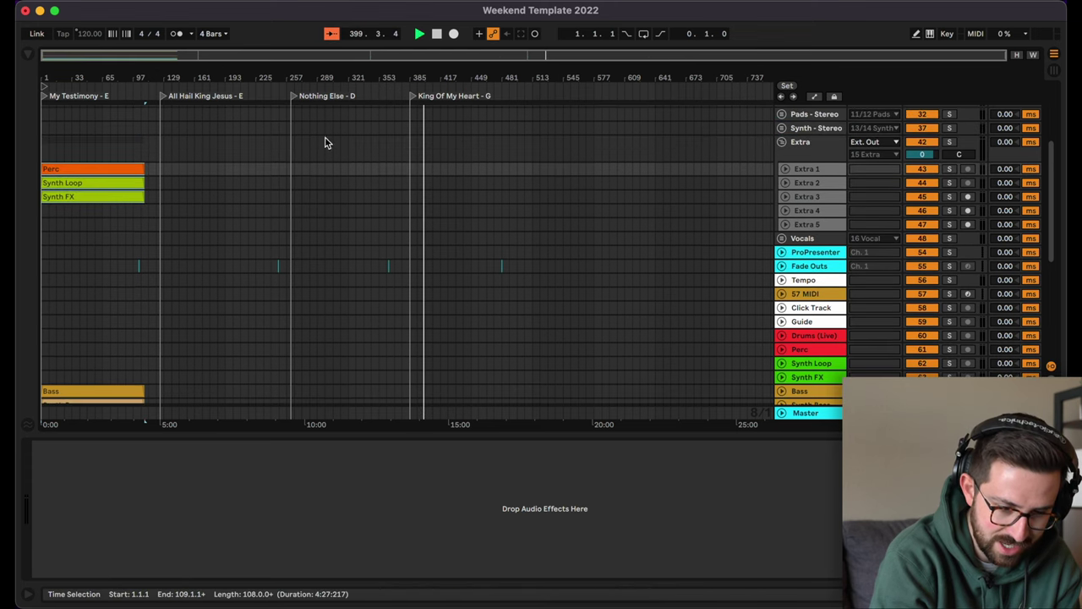
left_click(781, 142)
left_click(781, 142)
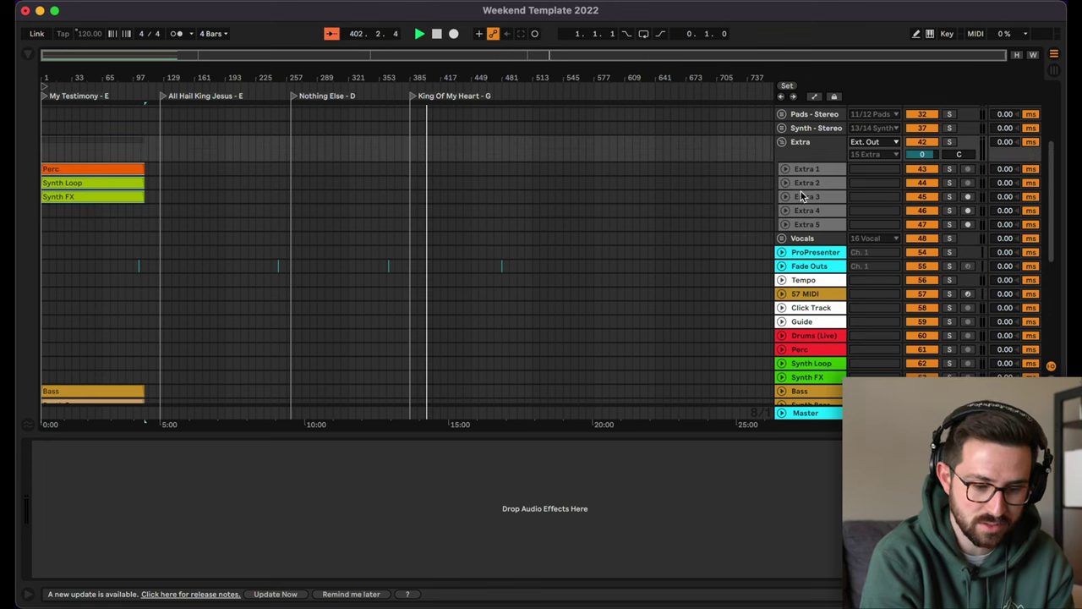
left_click(801, 171)
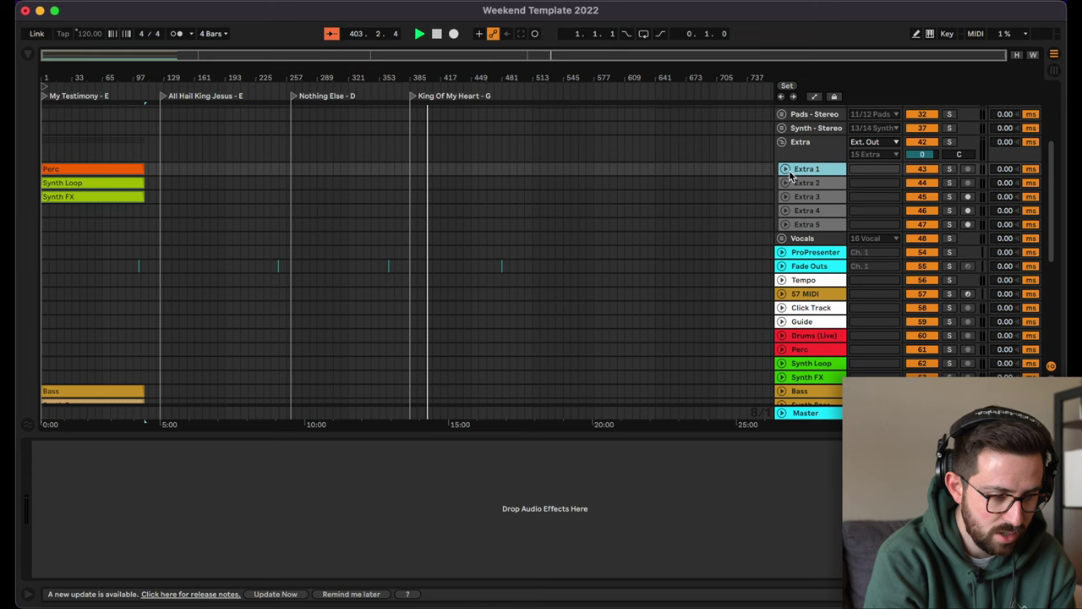
left_click(785, 170)
left_click(785, 169)
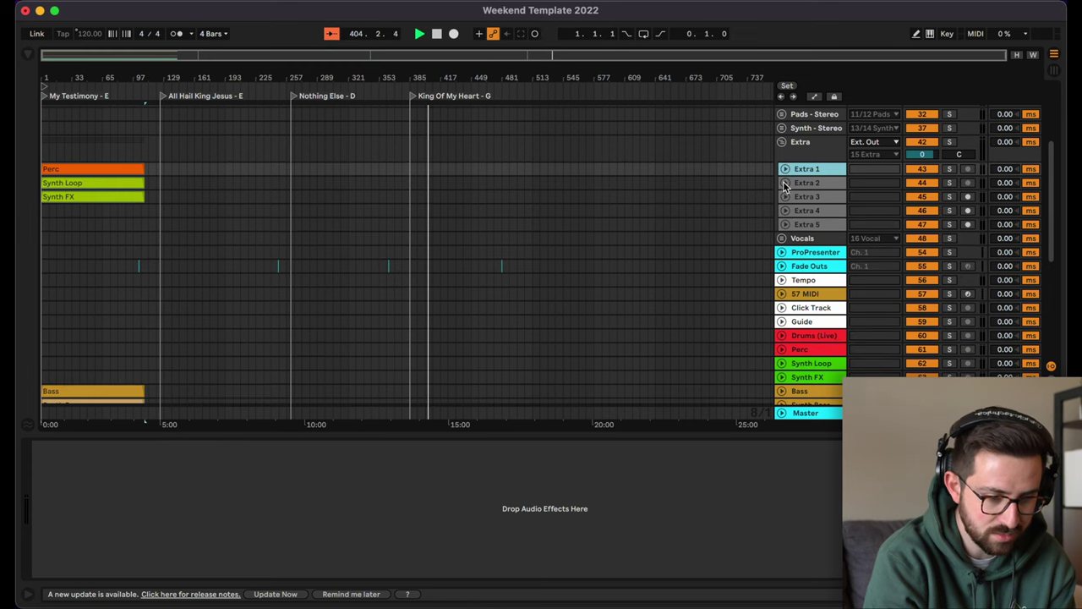
left_click(784, 183)
left_click(784, 183)
left_click(812, 155)
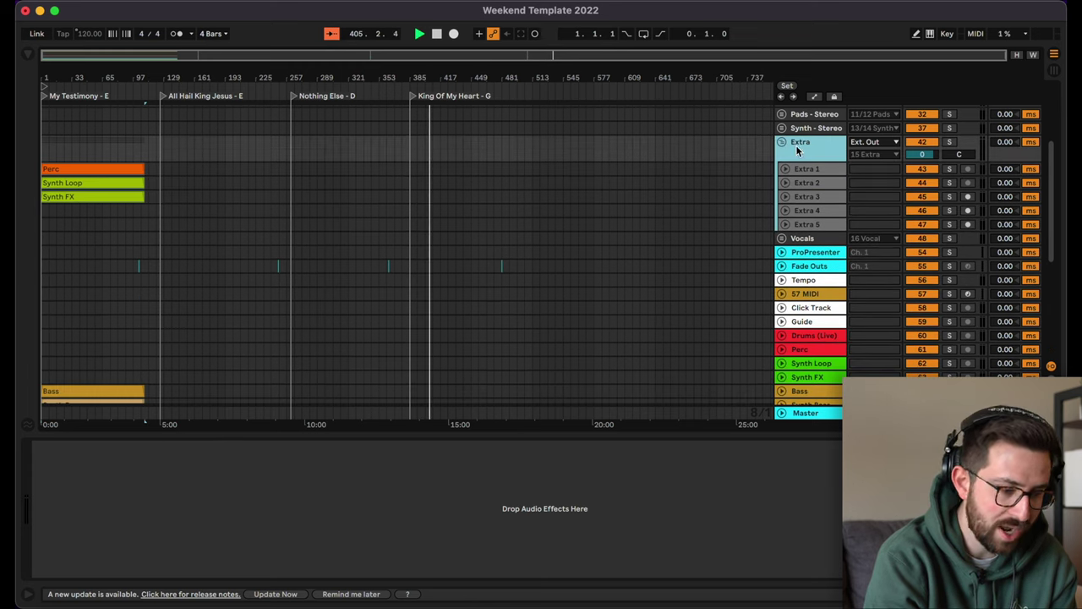
scroll(596, 218, "down", 3)
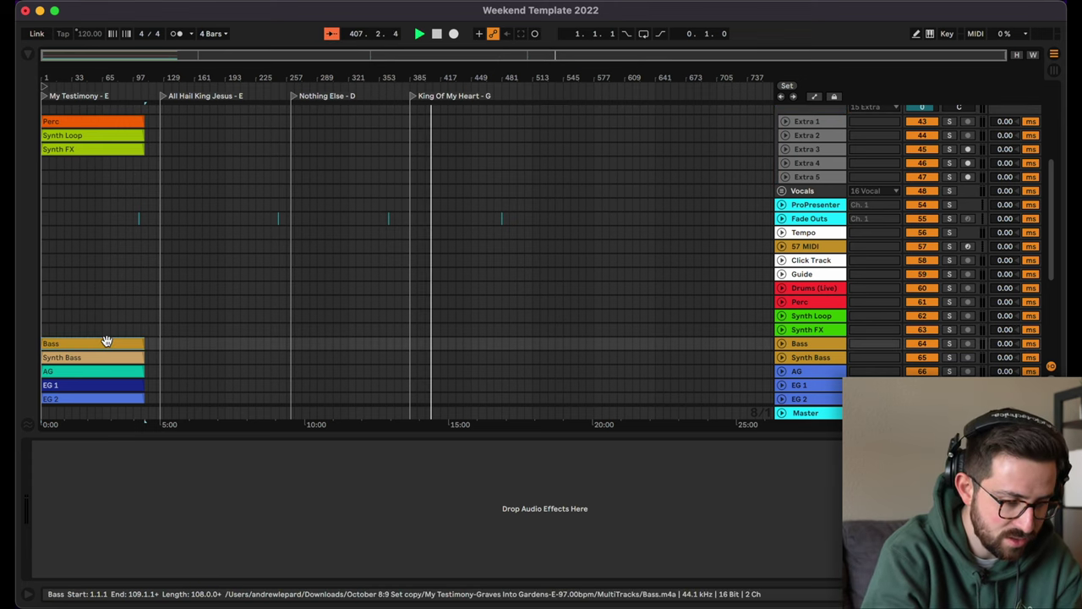
Step: Fold the Extra group, unfold the Bass group, and drag the Bass and Synth Bass clips onto its tracks
scroll(104, 361, "up", 3)
scroll(109, 361, "up", 3)
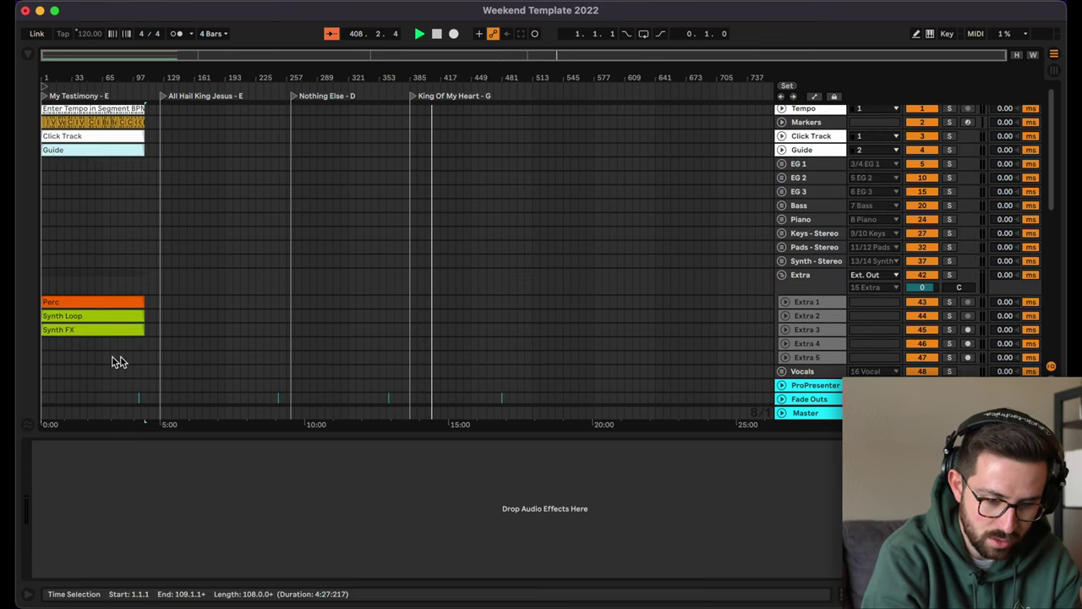
left_click(782, 275)
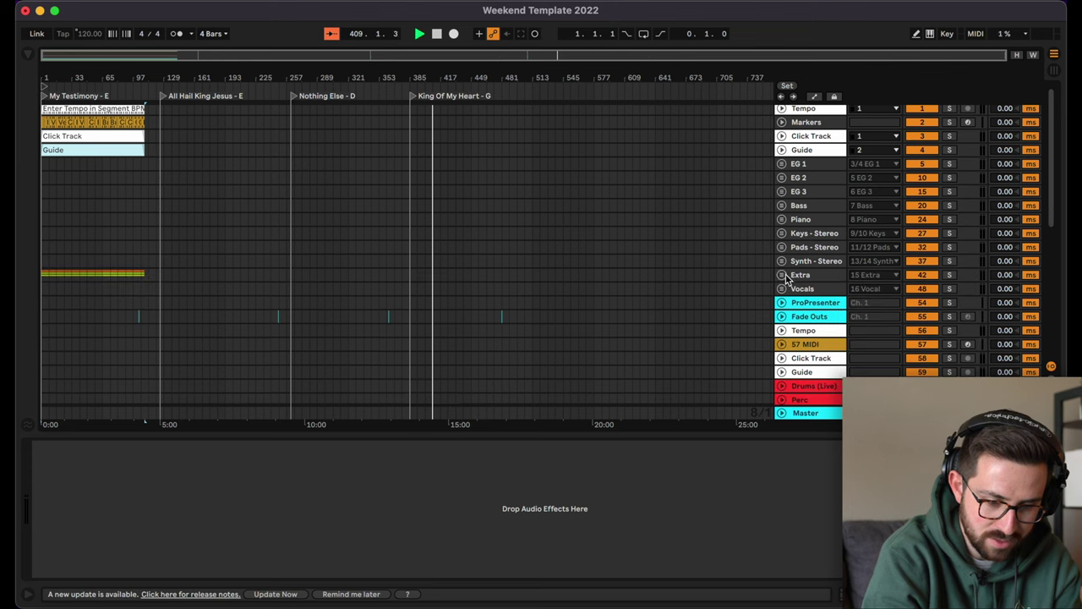
left_click(783, 205)
scroll(301, 266, "down", 6)
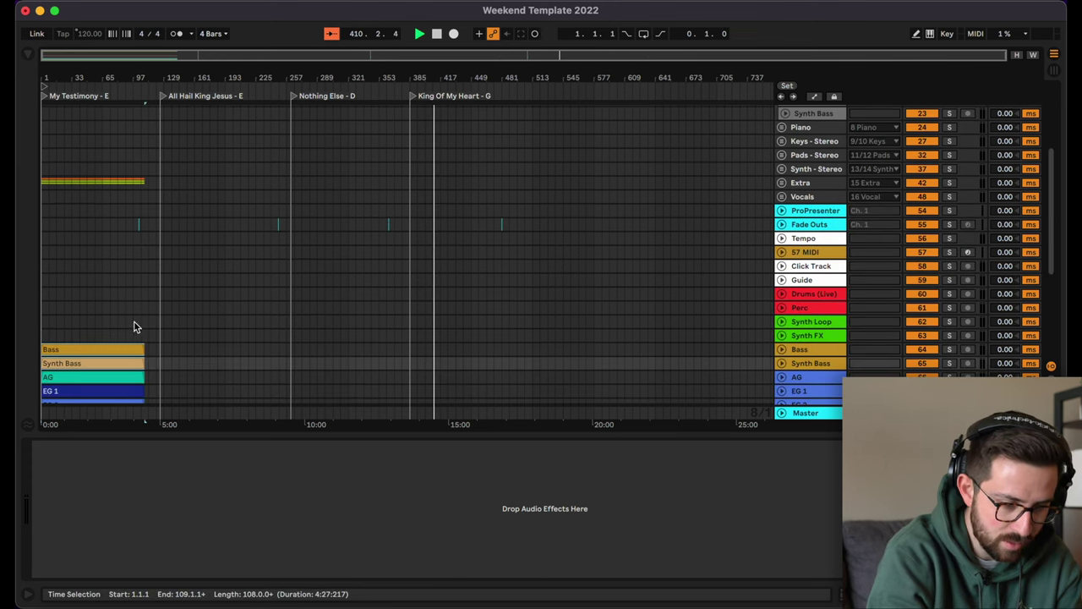
left_click_drag(58, 349, 49, 174)
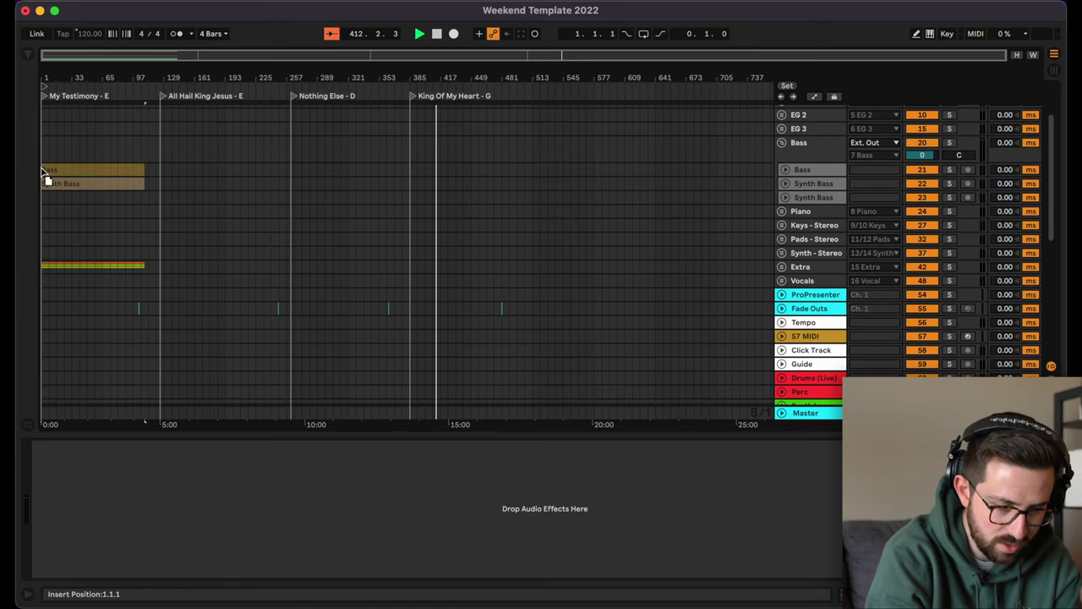
Step: Select the AG and EG 1 stem clips further down the arrangement
scroll(53, 186, "down", 5)
scroll(53, 186, "down", 4)
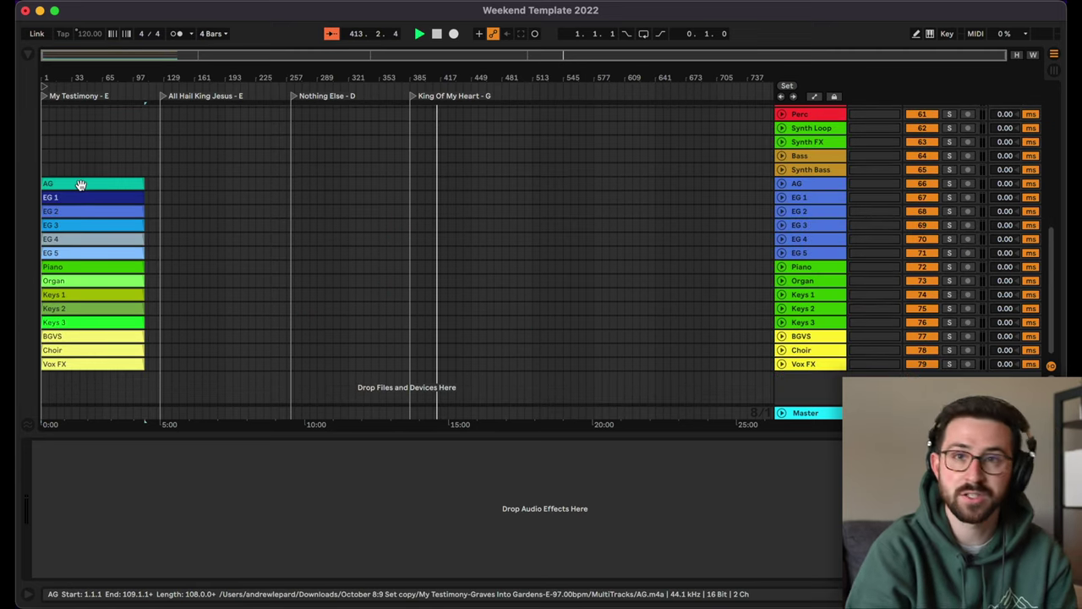
left_click(80, 184)
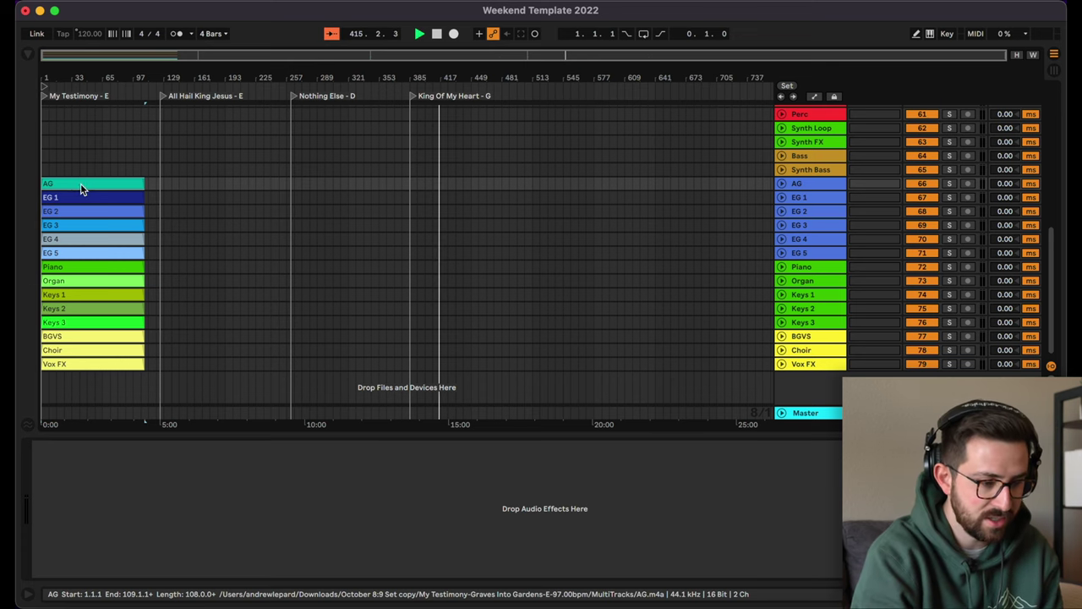
left_click(81, 189)
left_click(99, 203)
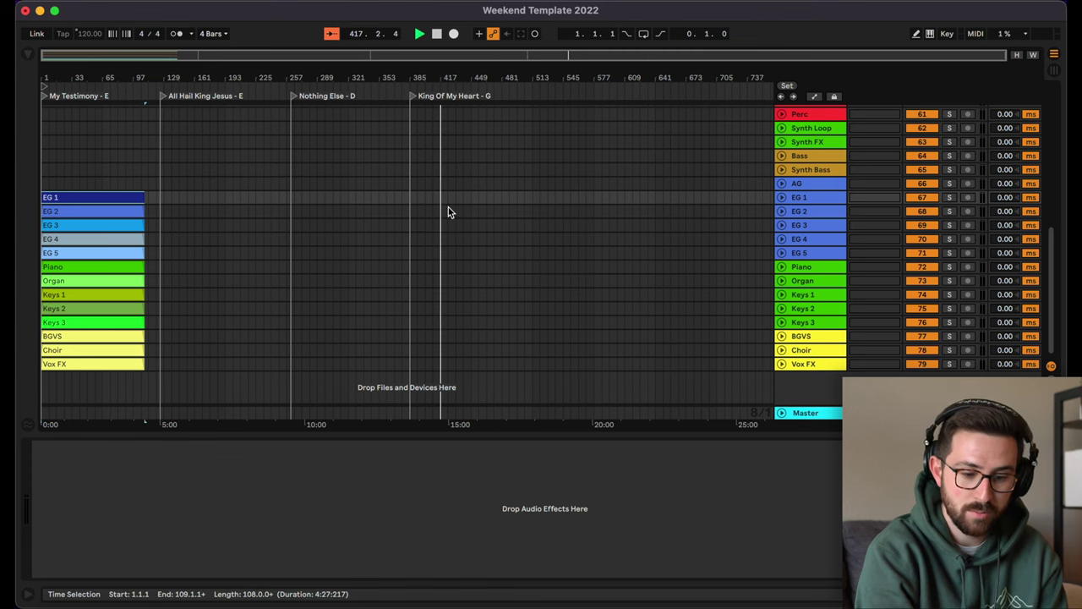
scroll(381, 277, "up", 15)
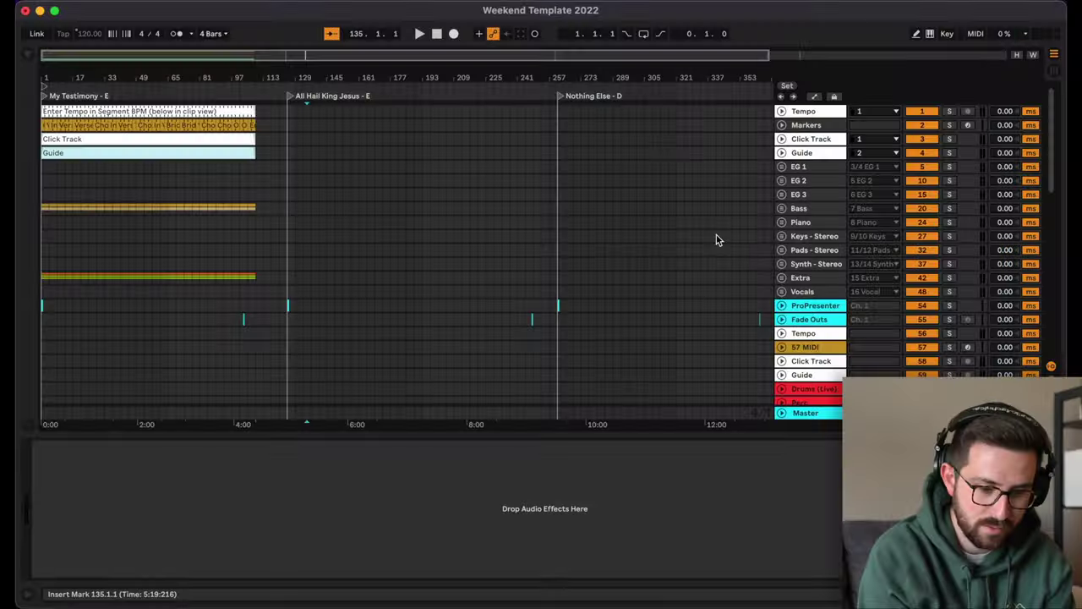
Step: Unfold the EG 1 group and move the EG 1 and EG 2 clips onto its sub-tracks
left_click(795, 167)
scroll(408, 254, "down", 10)
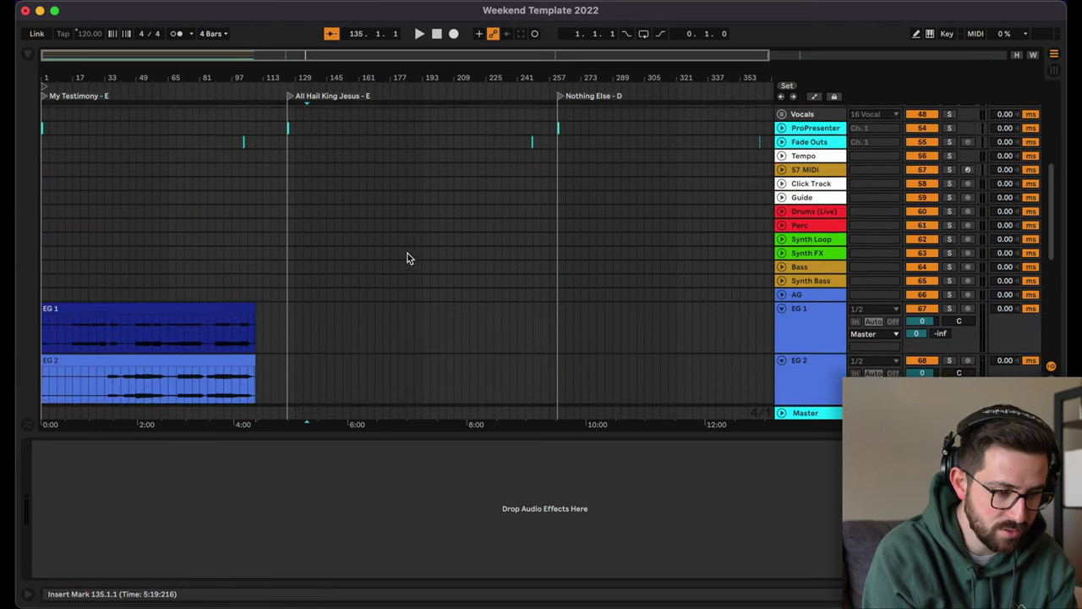
left_click(174, 221)
left_click(176, 284)
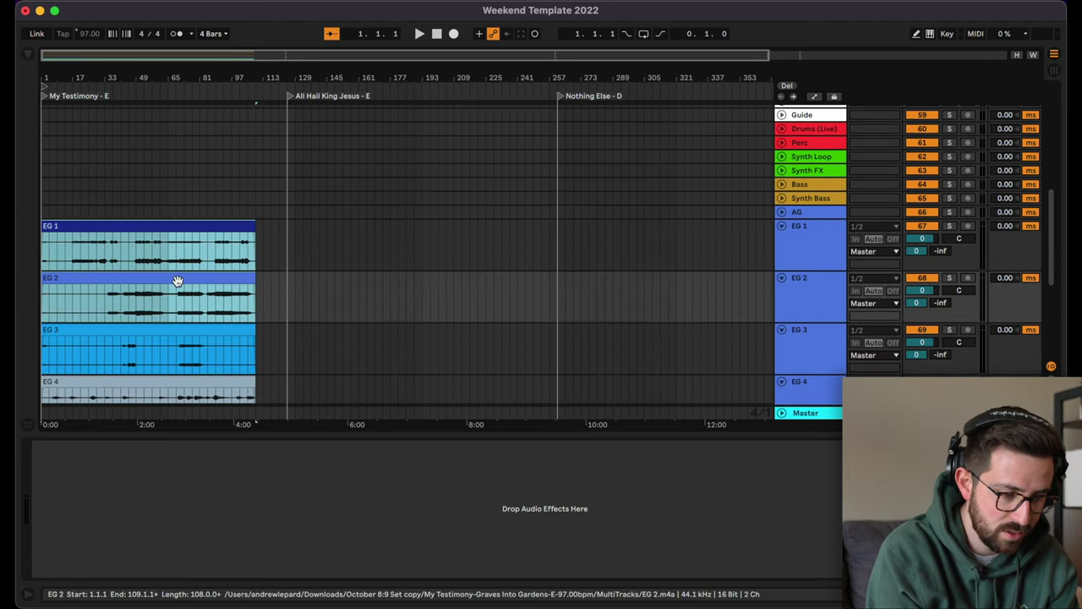
key("super+a")
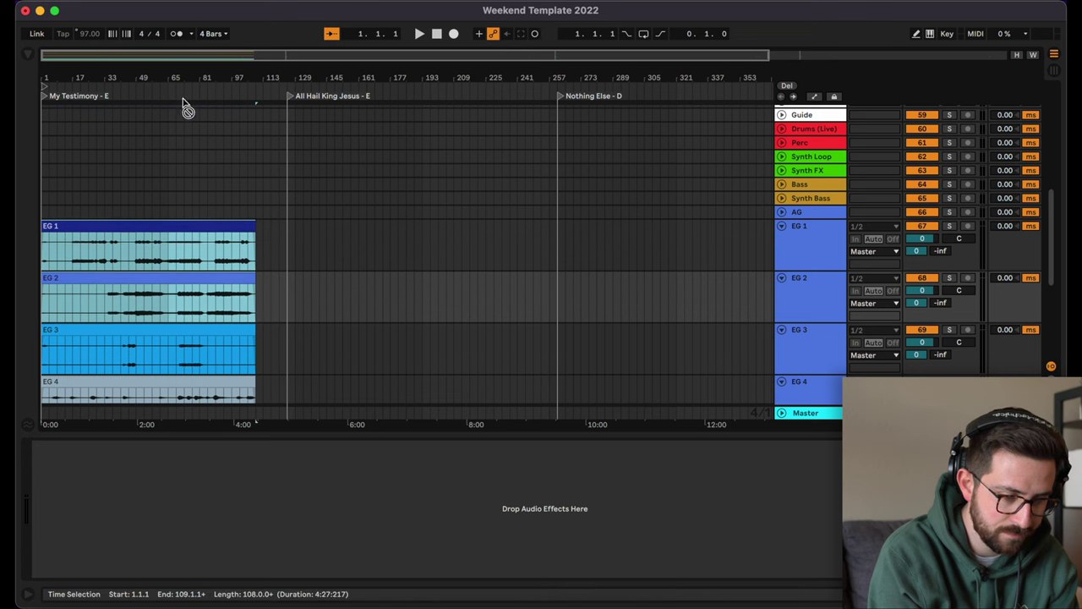
scroll(183, 106, "up", 6)
scroll(185, 103, "up", 5)
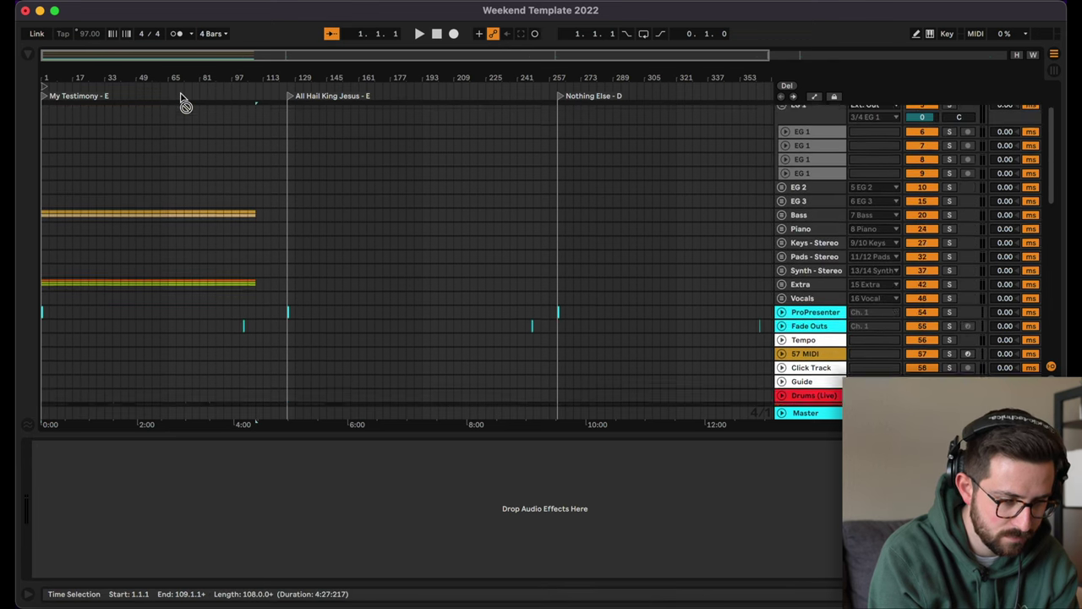
left_click(141, 203)
left_click(141, 197)
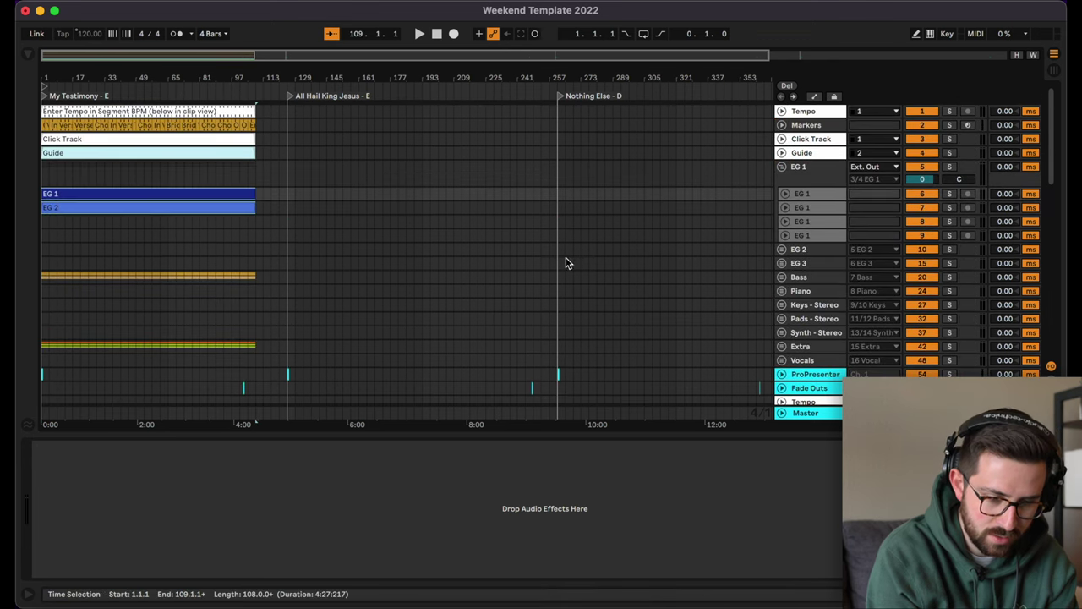
Step: Unfold the EG 2 and EG 3 groups and place the EG 3 and EG 4 clips in EG 2
left_click(781, 249)
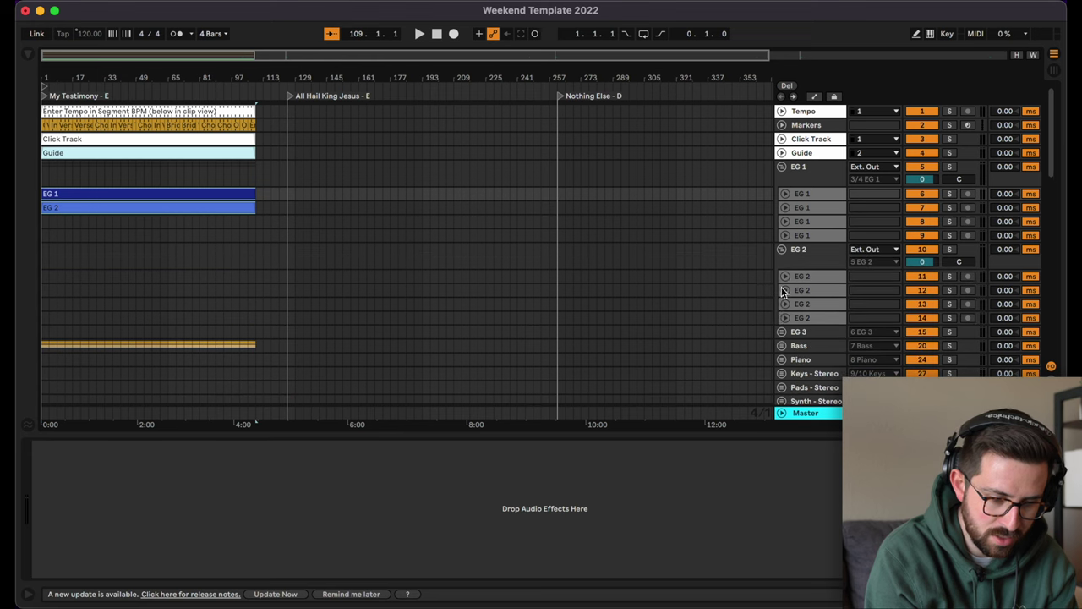
left_click(781, 332)
scroll(579, 262, "down", 15)
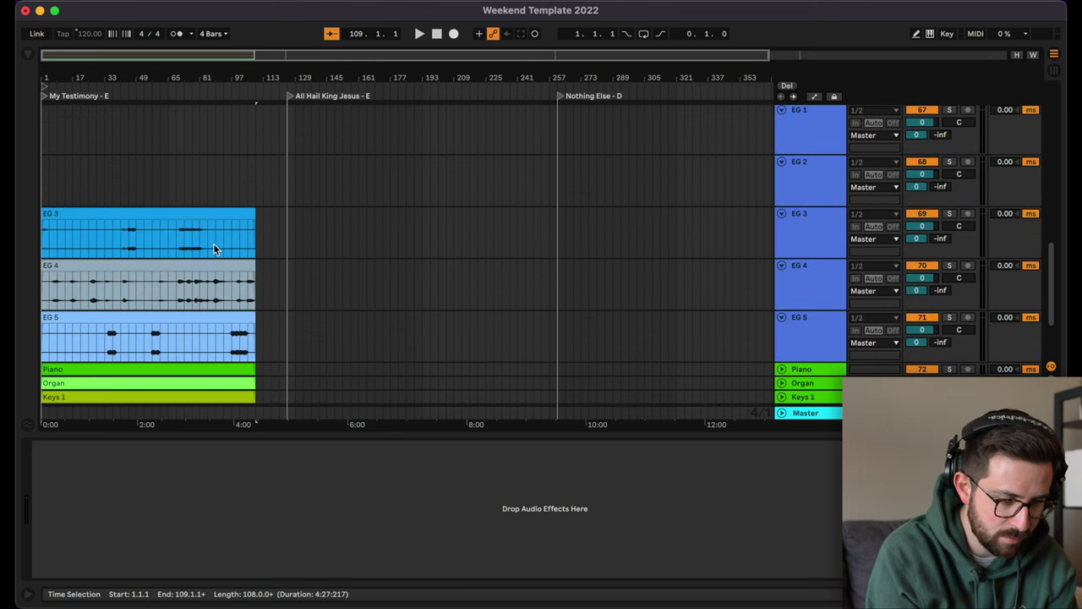
left_click_drag(198, 252, 194, 256)
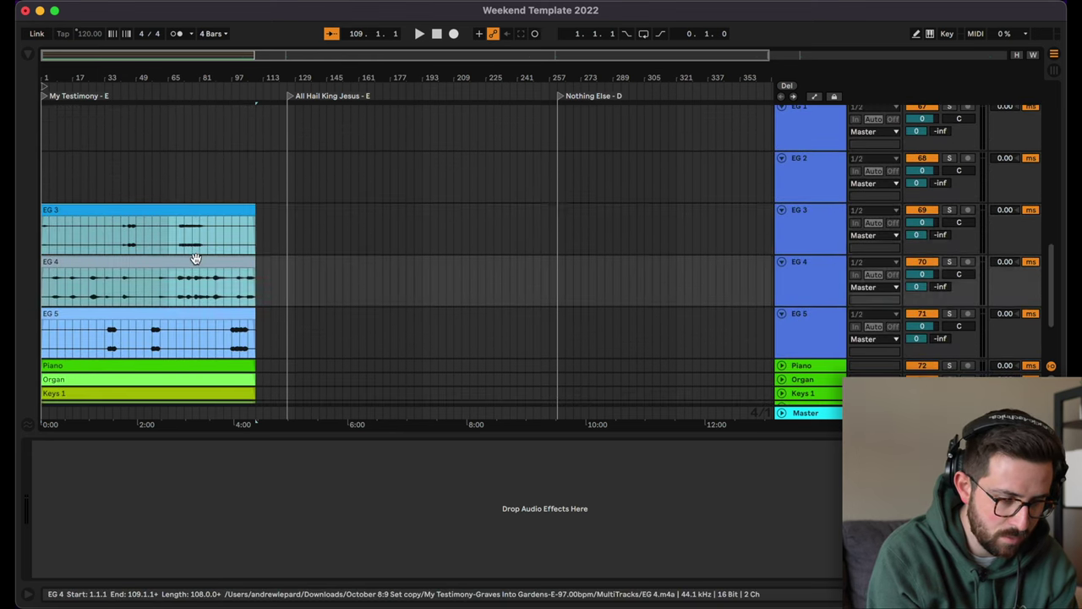
scroll(196, 258, "up", 1)
scroll(196, 262, "up", 2)
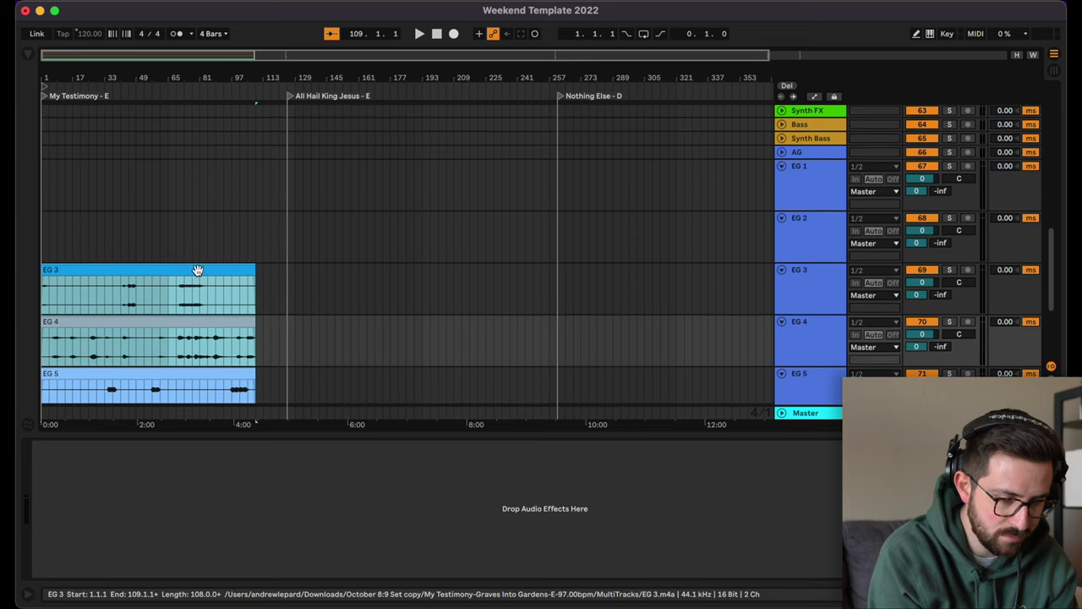
scroll(194, 98, "up", 10)
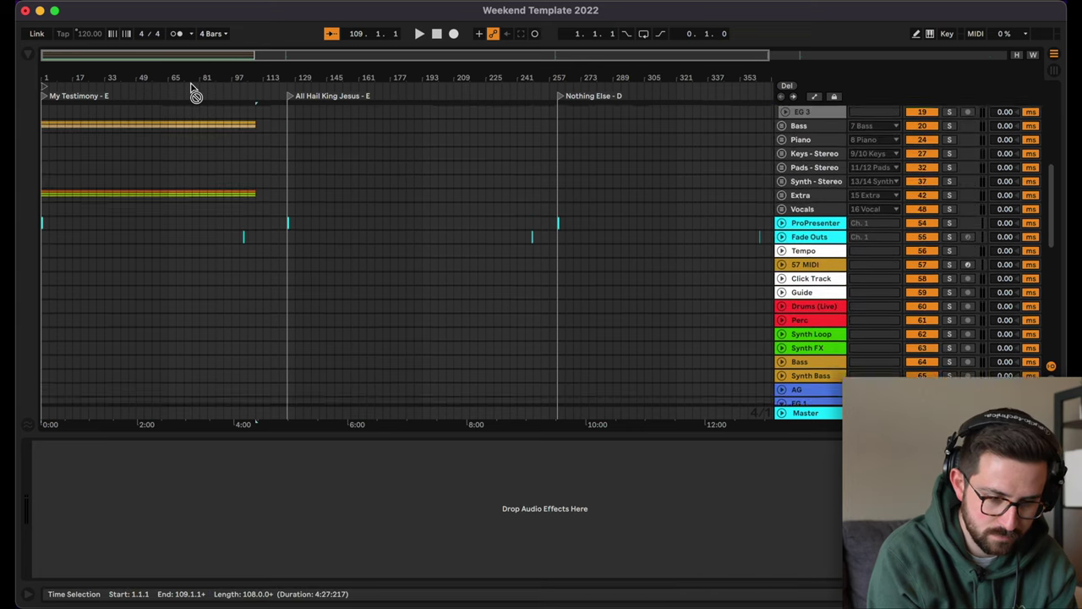
scroll(194, 91, "up", 10)
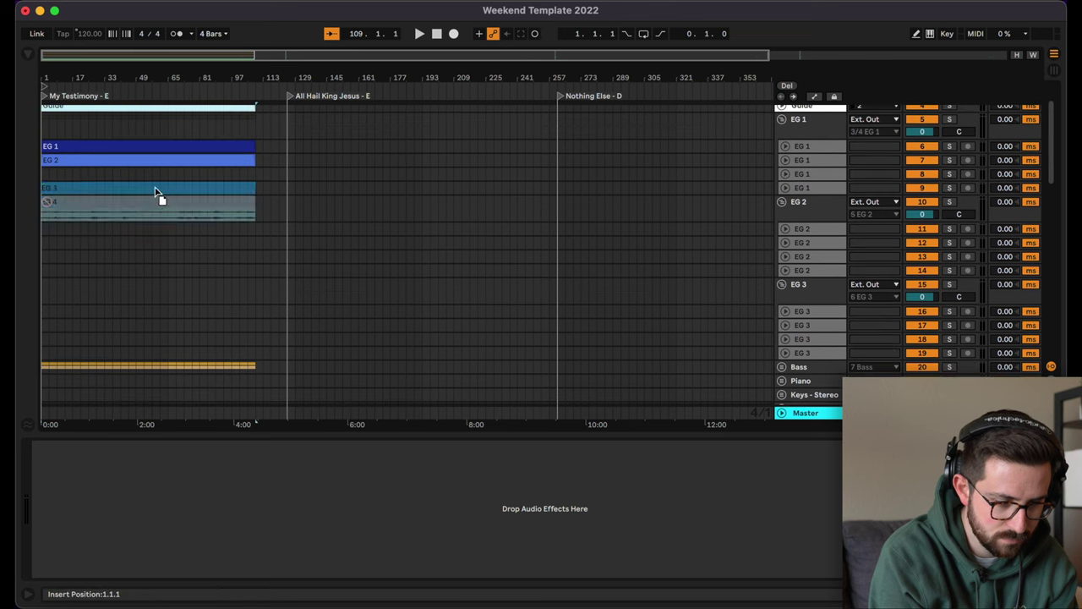
left_click(142, 230)
Step: Move the EG 5 clip into the EG 3 group
scroll(138, 227, "down", 10)
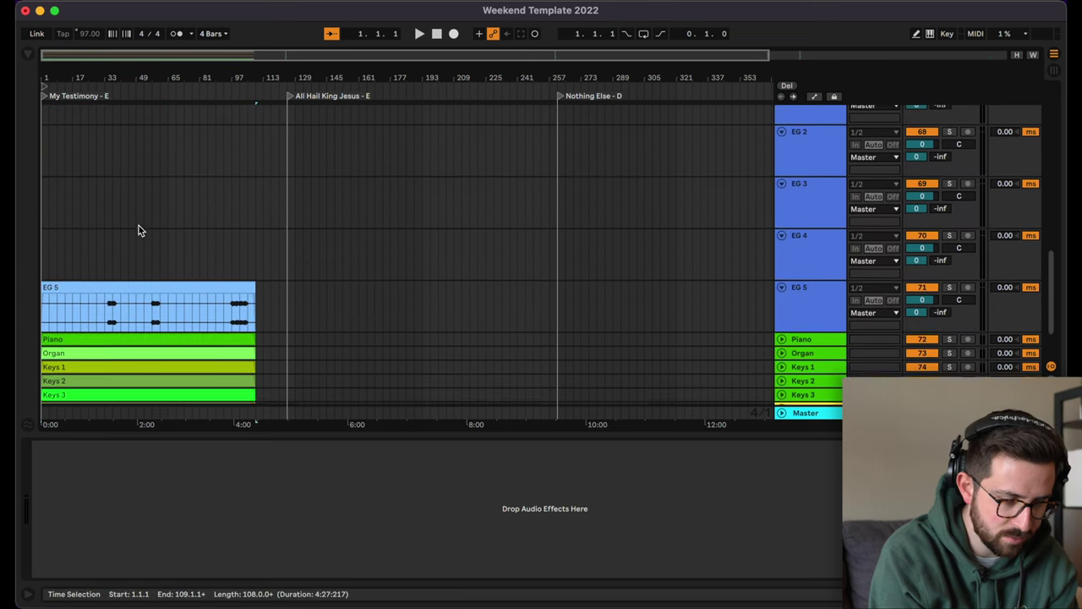
left_click(157, 285)
scroll(157, 78, "up", 2)
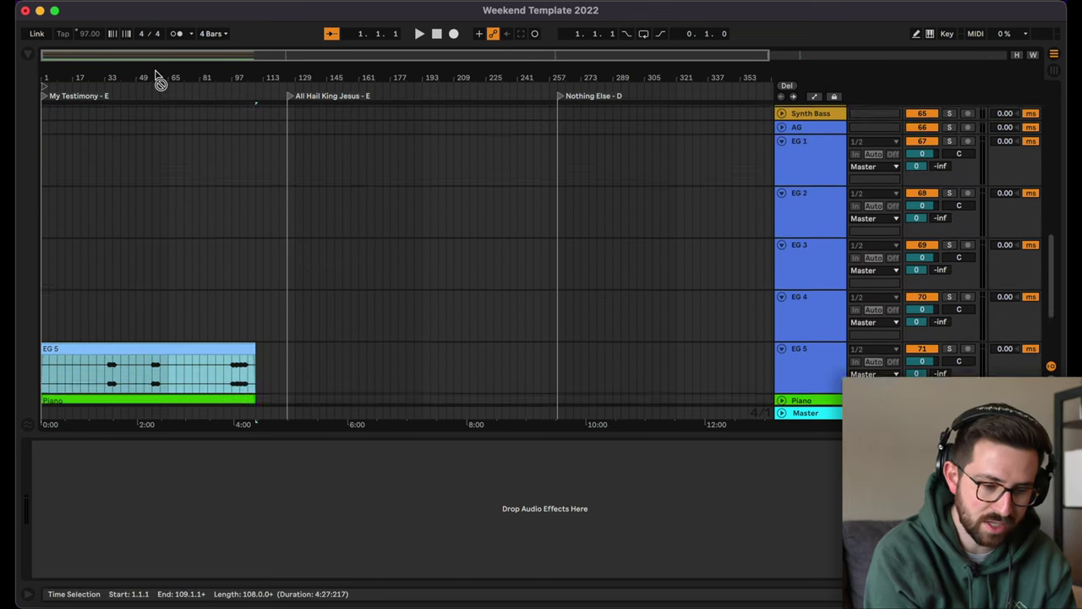
scroll(156, 78, "up", 10)
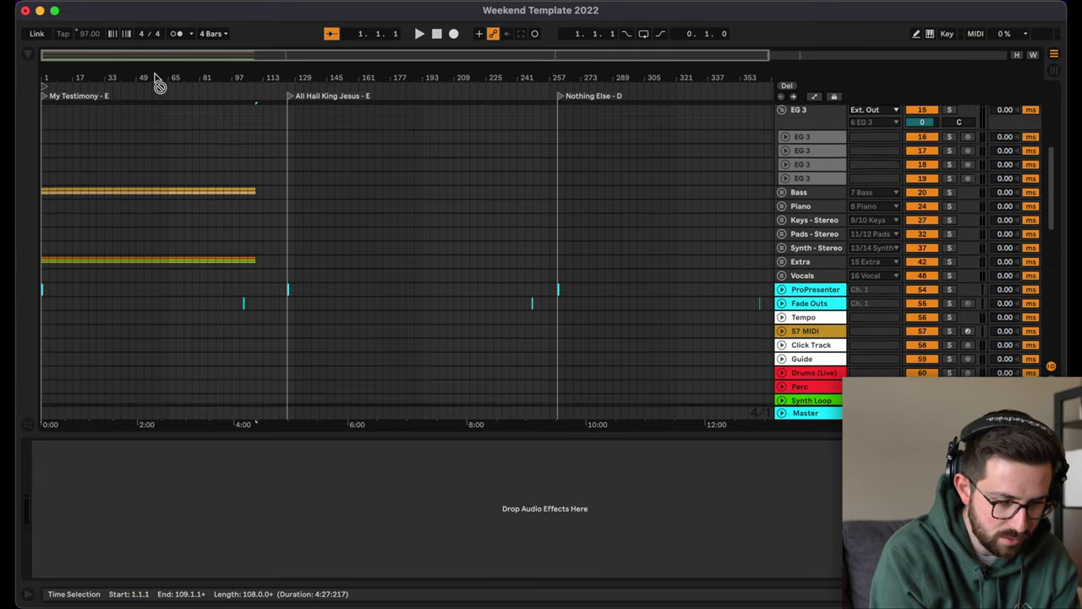
scroll(152, 84, "up", 5)
left_click(116, 194)
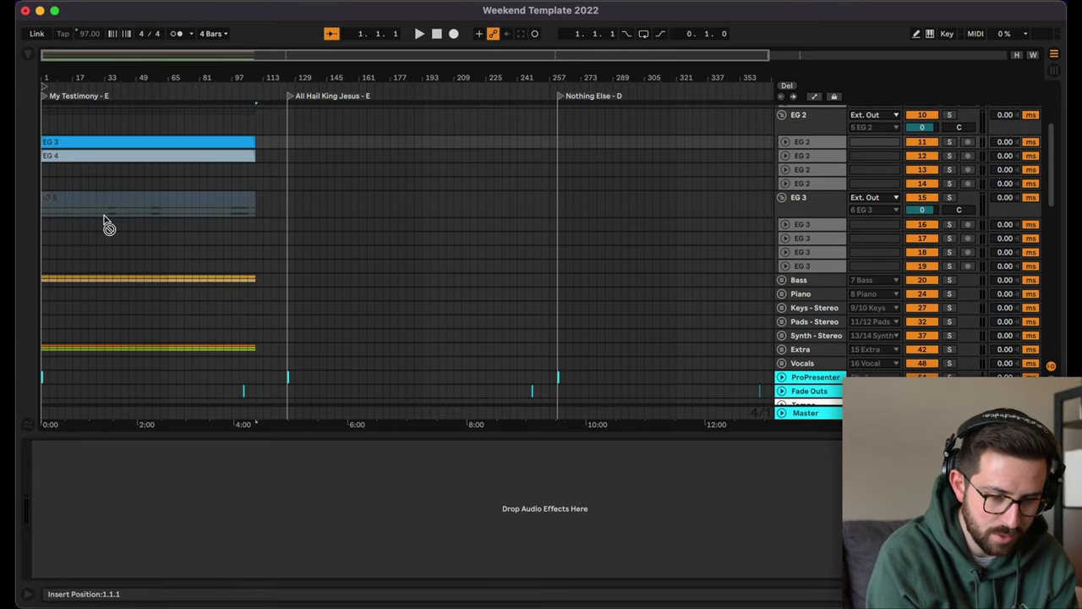
left_click_drag(104, 218, 105, 222)
Step: Select the EG 3 through EG 1 group tracks
left_click(812, 198)
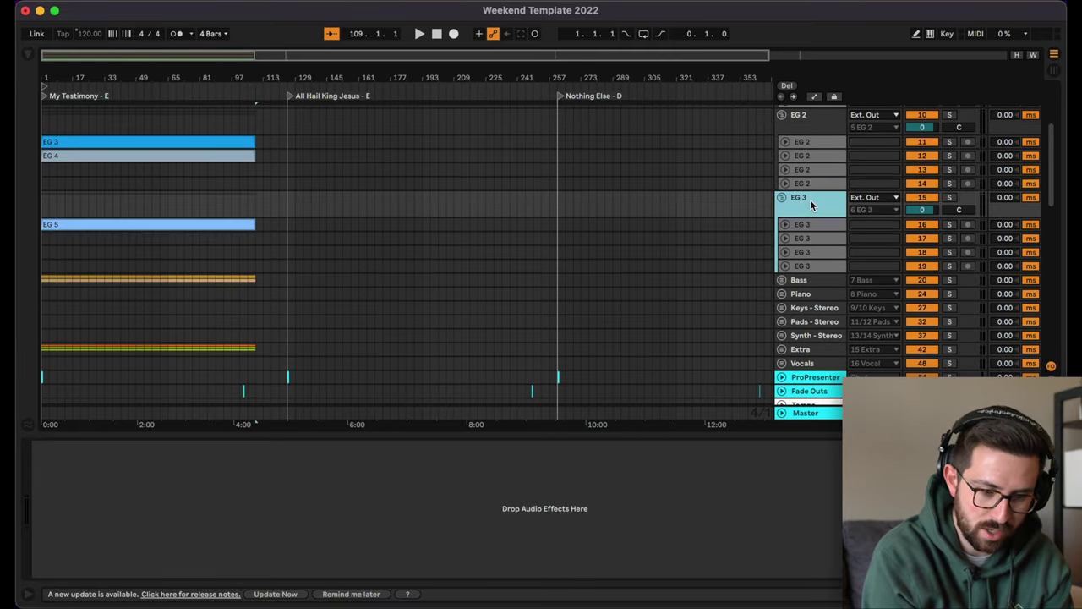
scroll(810, 200, "up", 5)
left_click(801, 175, "shift")
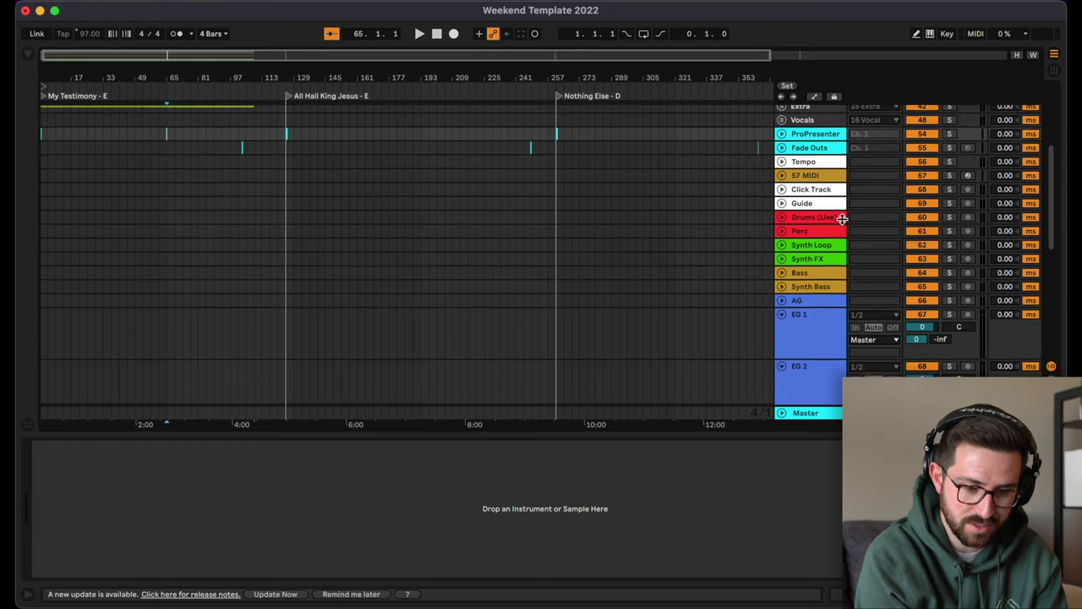
Step: Delete the emptied Tempo through EG 5 tracks and collapse all group tracks
left_click(810, 237)
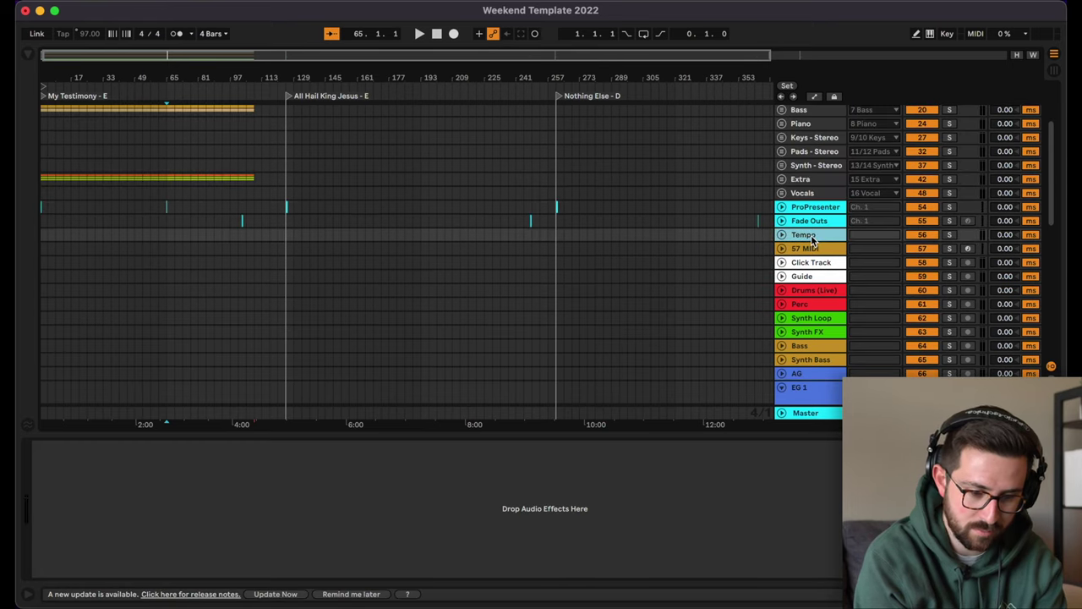
scroll(807, 279, "down", 10)
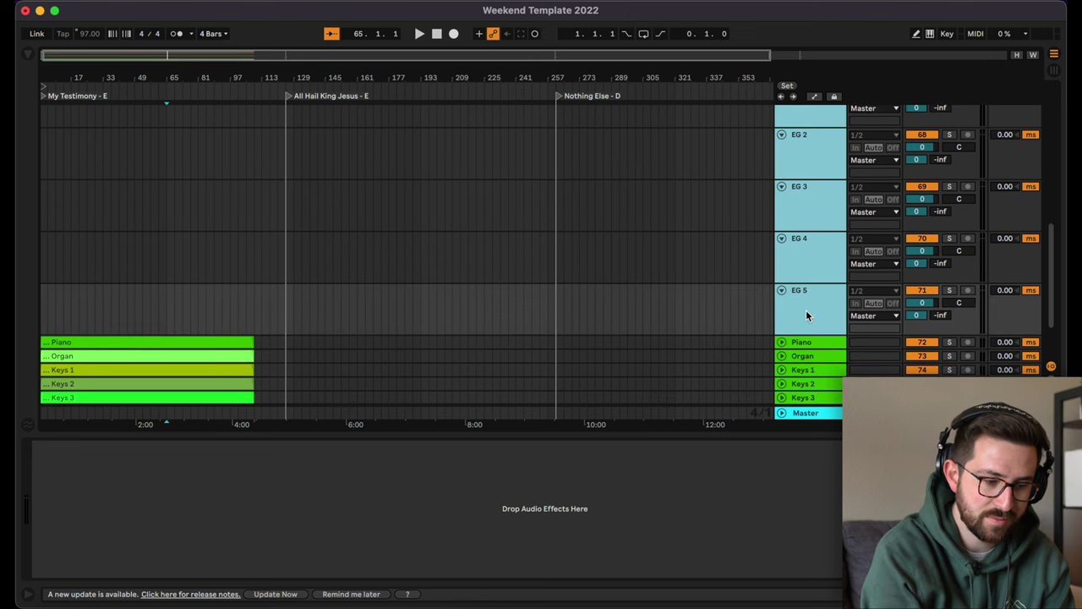
key("super+alt+u")
left_click(180, 196)
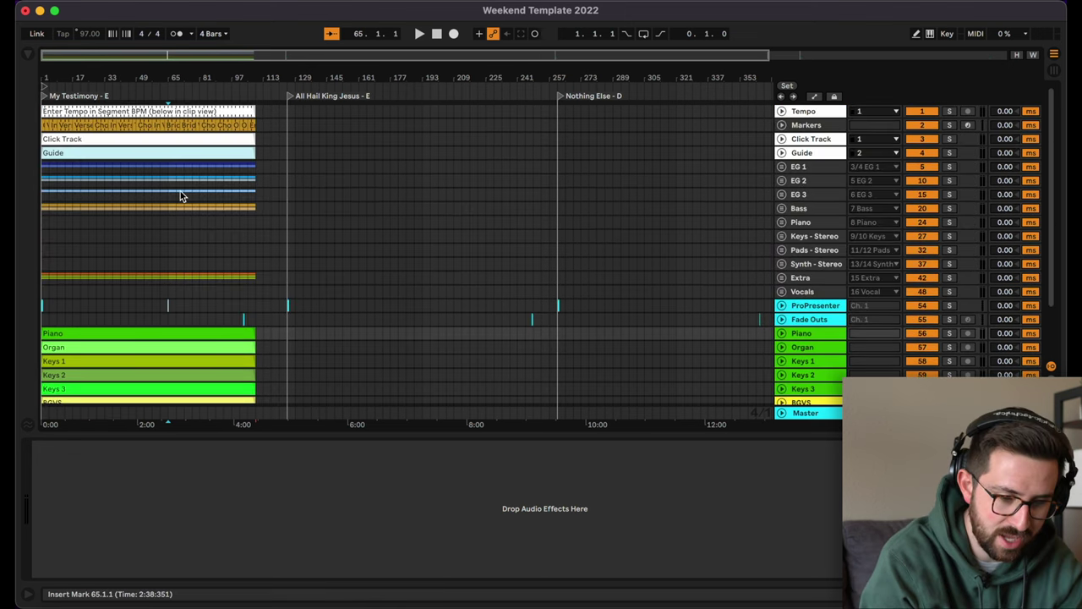
left_click(781, 222)
Step: Move the Piano clip into the Piano group and a clip into the Synth - Stereo group
scroll(232, 309, "down", 2)
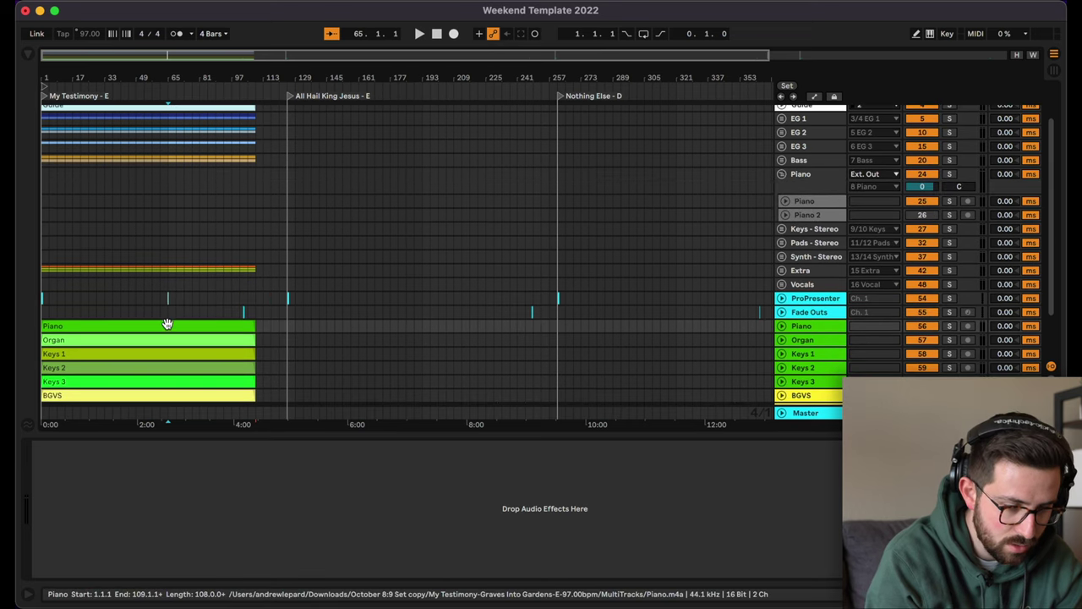
left_click_drag(168, 322, 130, 208)
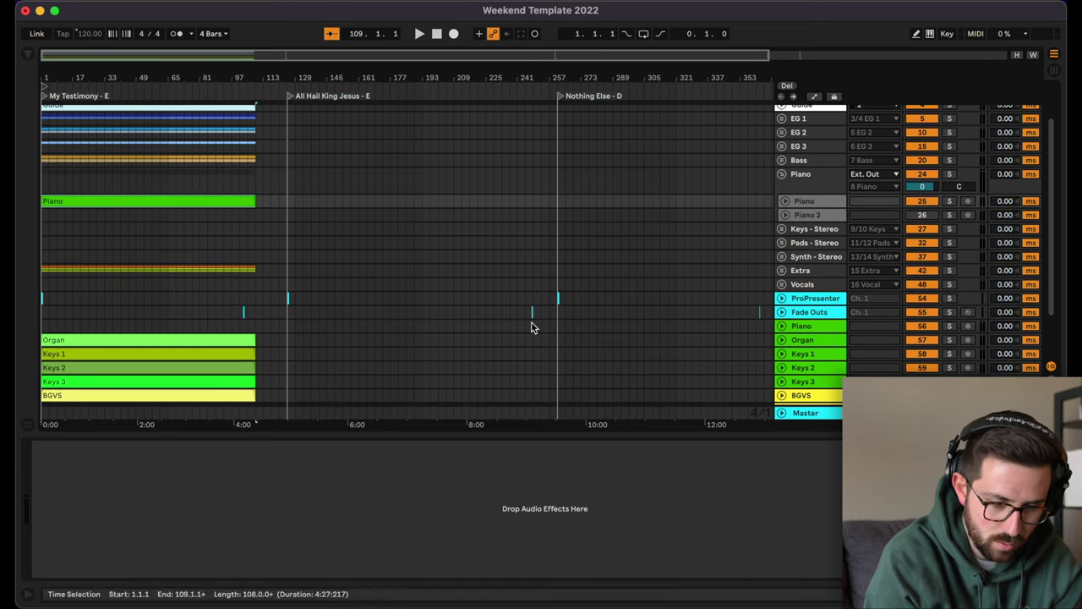
left_click(782, 256)
scroll(395, 269, "down", 3)
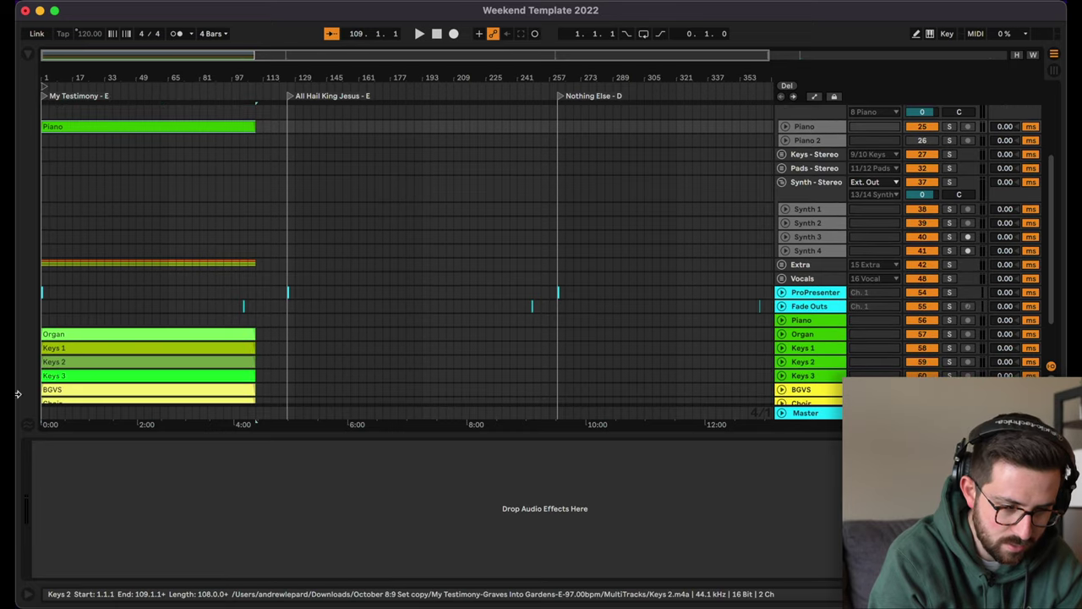
left_click_drag(97, 338, 58, 208)
Step: Enlarge the Keys 1–3 lanes and solo Keys 1, Keys 2, Keys 3, then Keys 1 again during playback
scroll(258, 259, "down", 2)
scroll(258, 259, "down", 1)
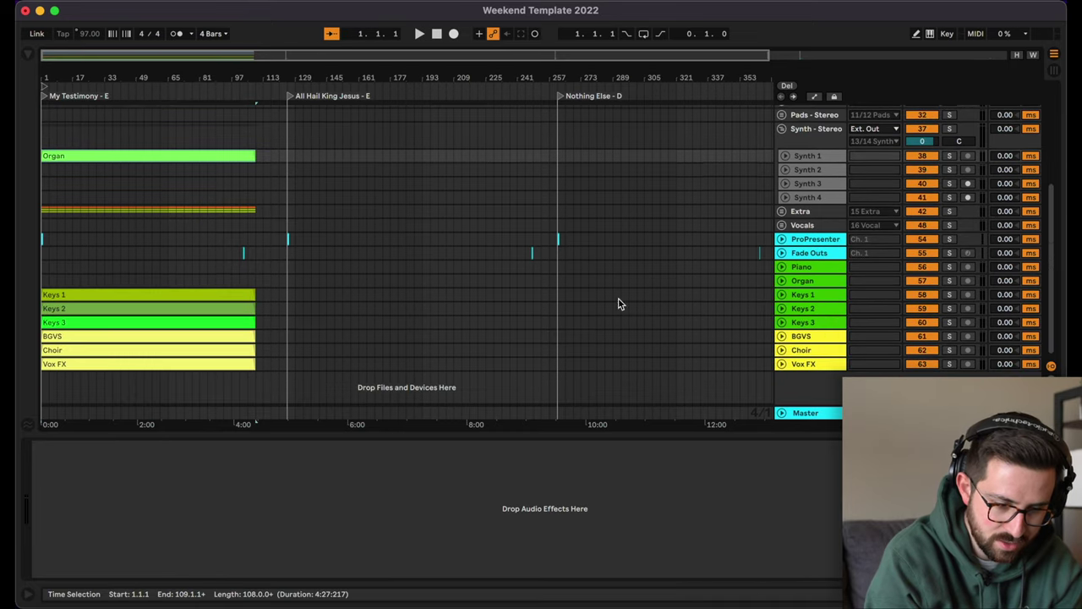
left_click(819, 294)
left_click(805, 324, "shift")
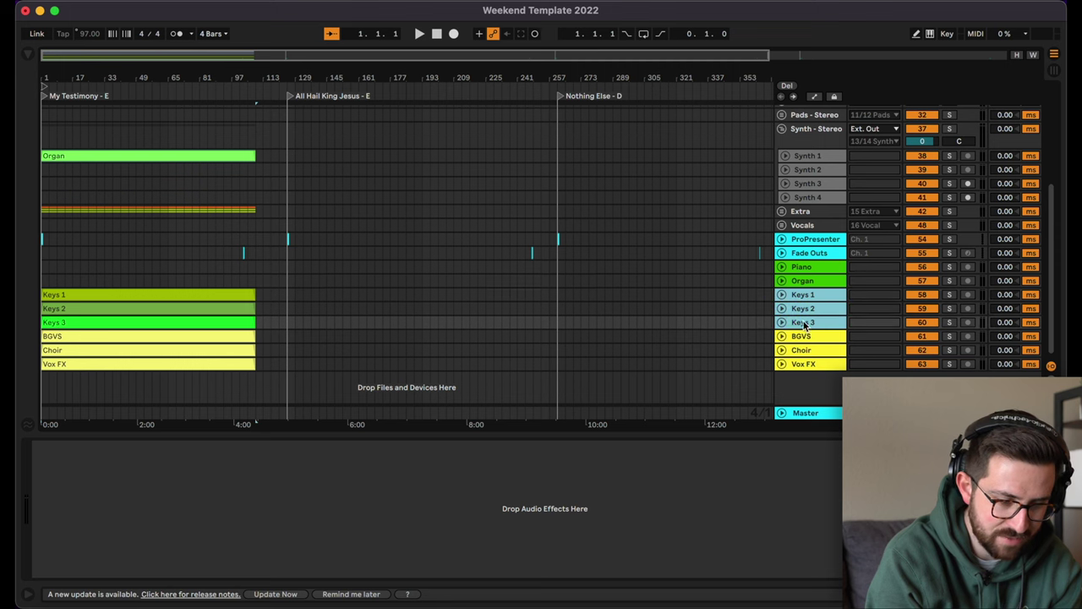
left_click(781, 323)
left_click(450, 296)
scroll(498, 291, "down", 3)
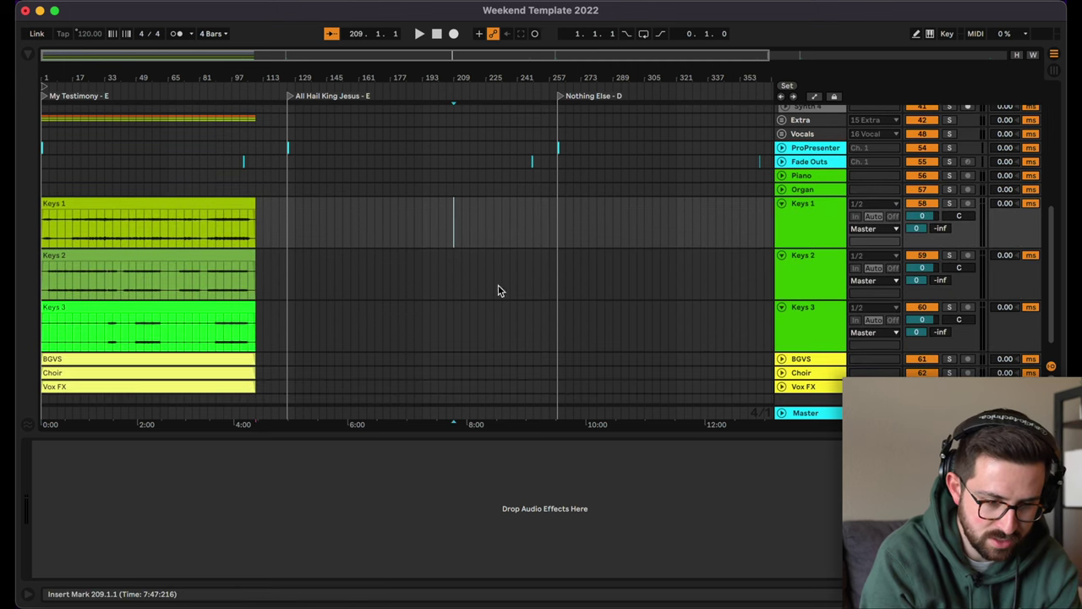
left_click(822, 224)
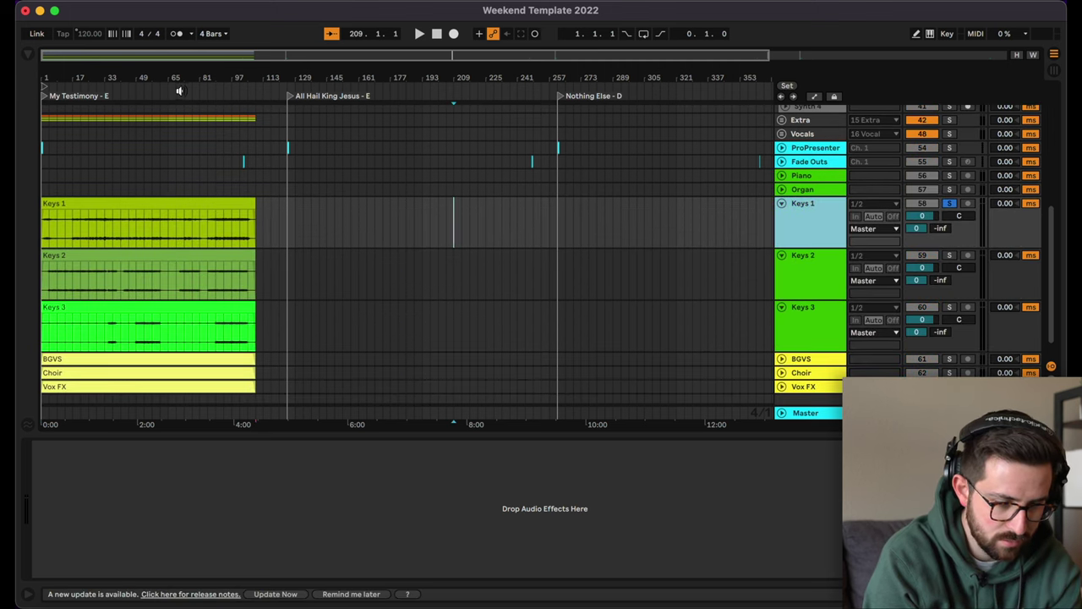
left_click(813, 277)
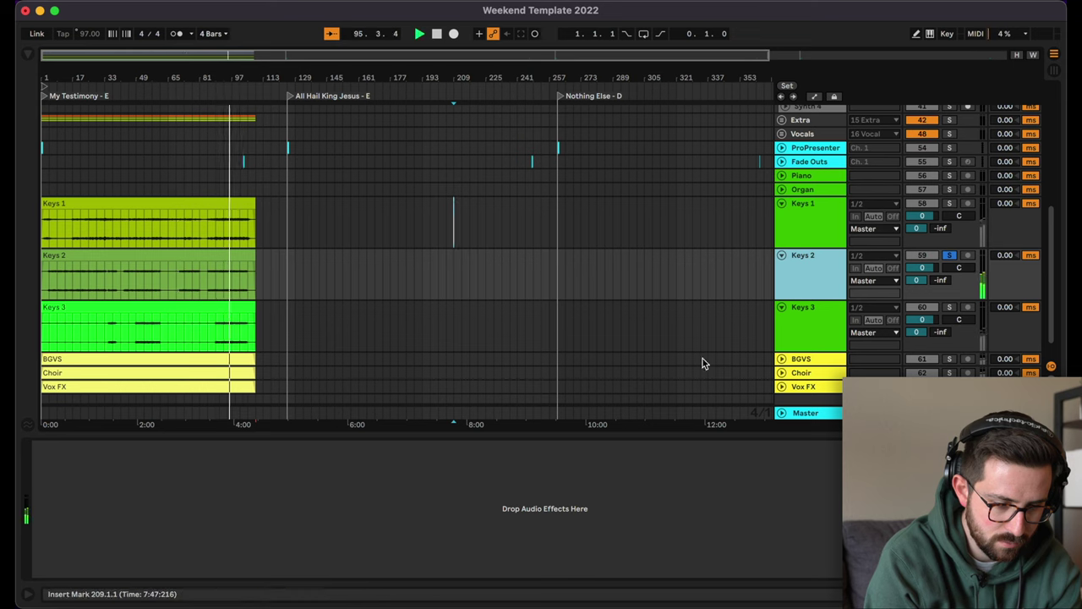
left_click(801, 322)
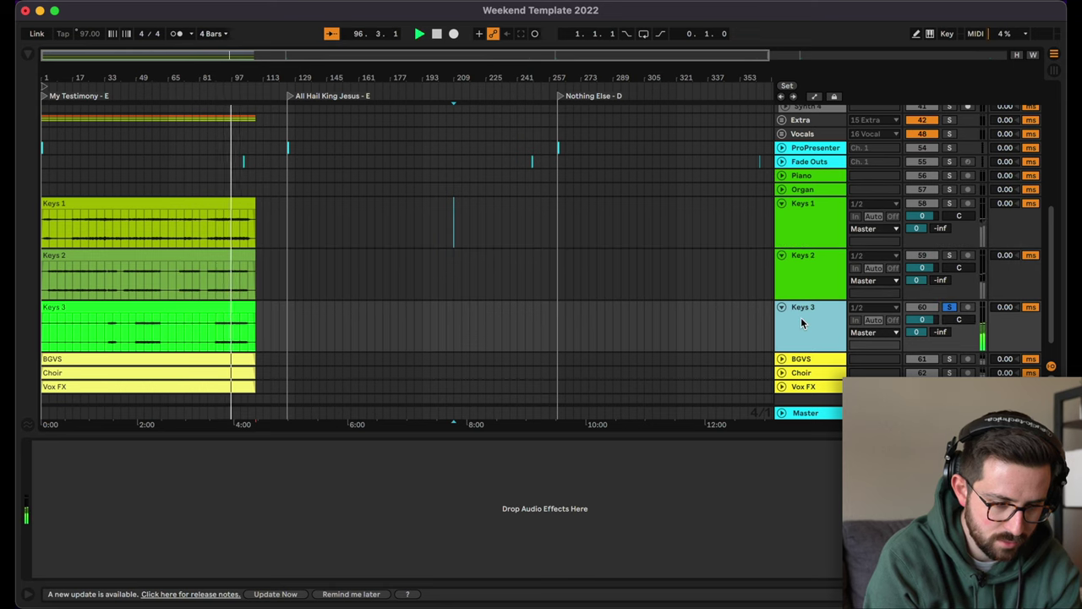
left_click(815, 208)
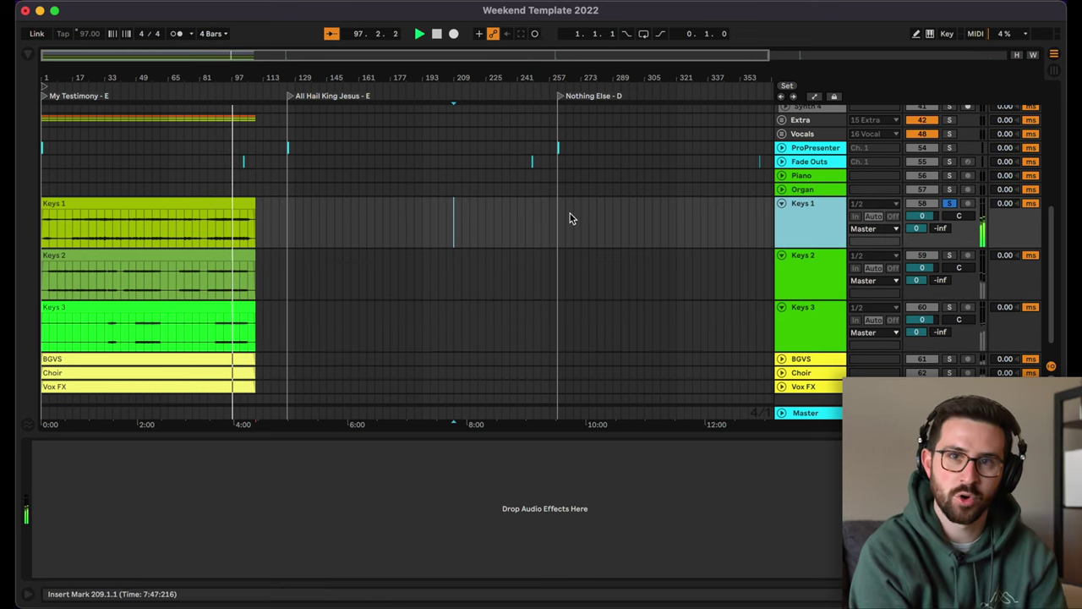
Step: Unfold the Pads - Stereo group and move the Keys 1 clip onto the Pad 1 track
scroll(569, 218, "up", 6)
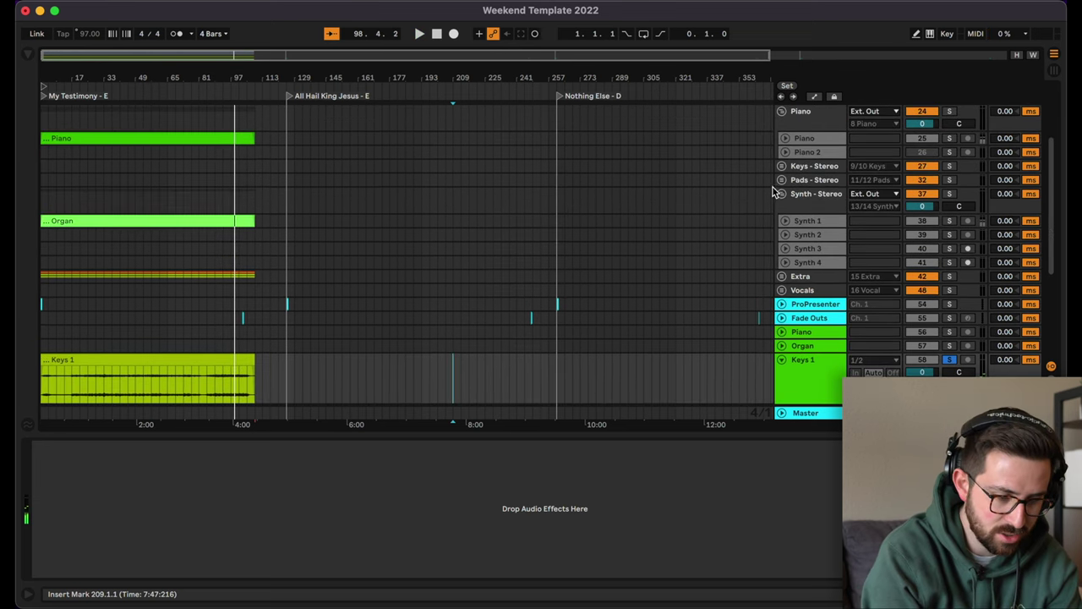
left_click(781, 179)
scroll(532, 193, "down", 3)
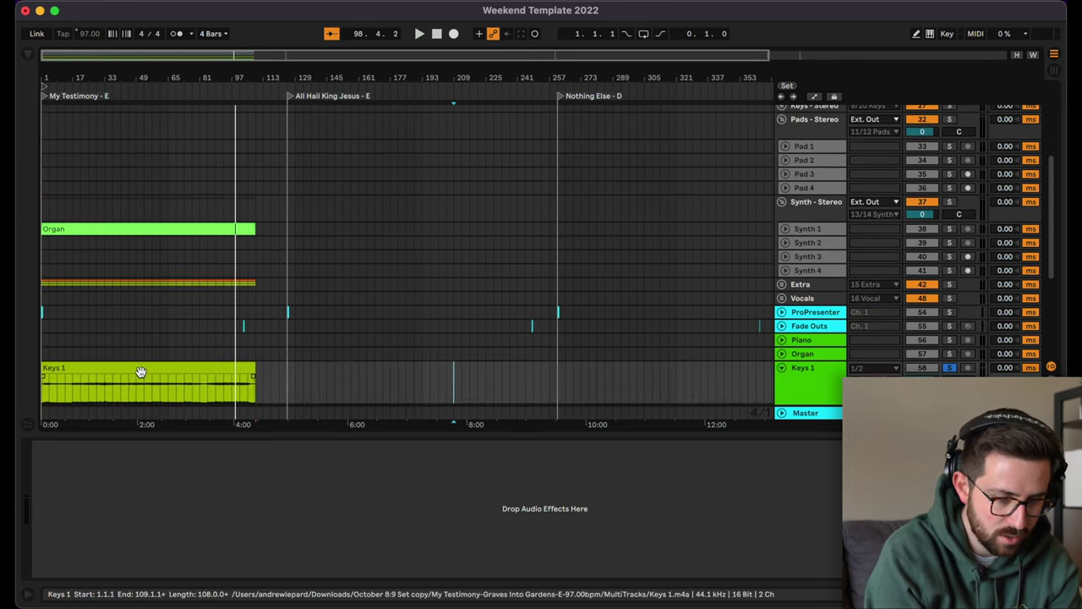
left_click_drag(140, 365, 105, 157)
scroll(104, 163, "down", 4)
scroll(104, 163, "up", 7)
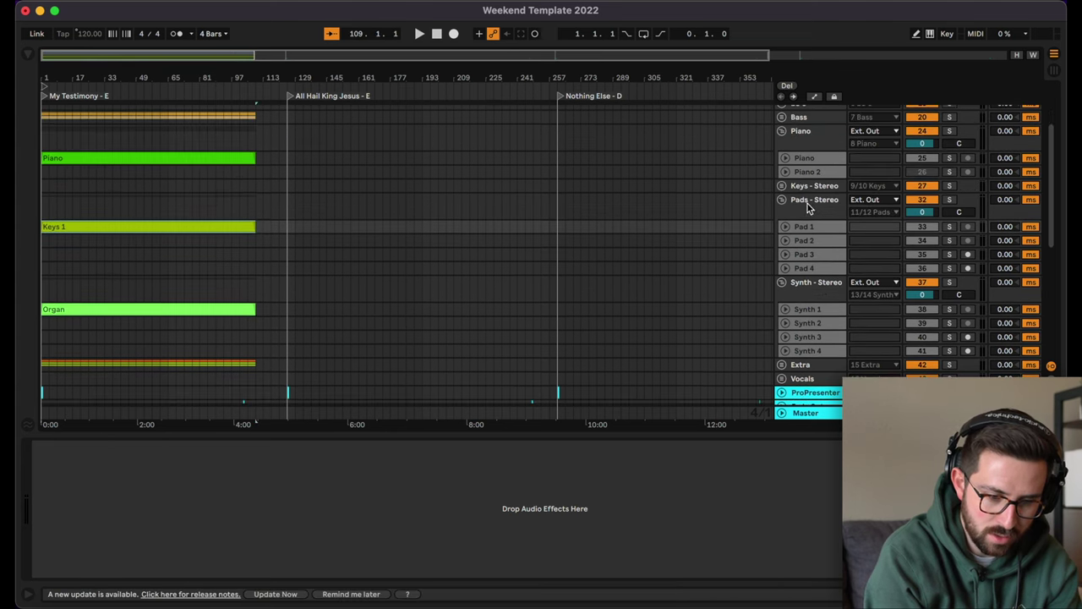
Step: Fold the Synth and Pads groups, unfold Keys - Stereo, and move the Keys 2 and Keys 3 clips onto its tracks
left_click(783, 283)
left_click(781, 201)
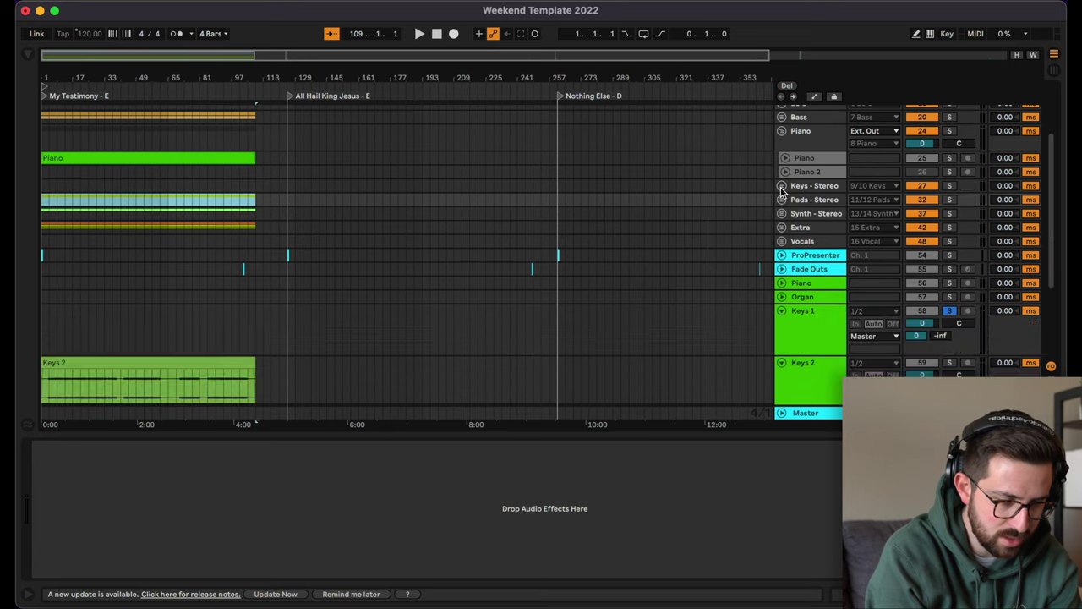
left_click(781, 186)
scroll(388, 245, "down", 5)
left_click(117, 260)
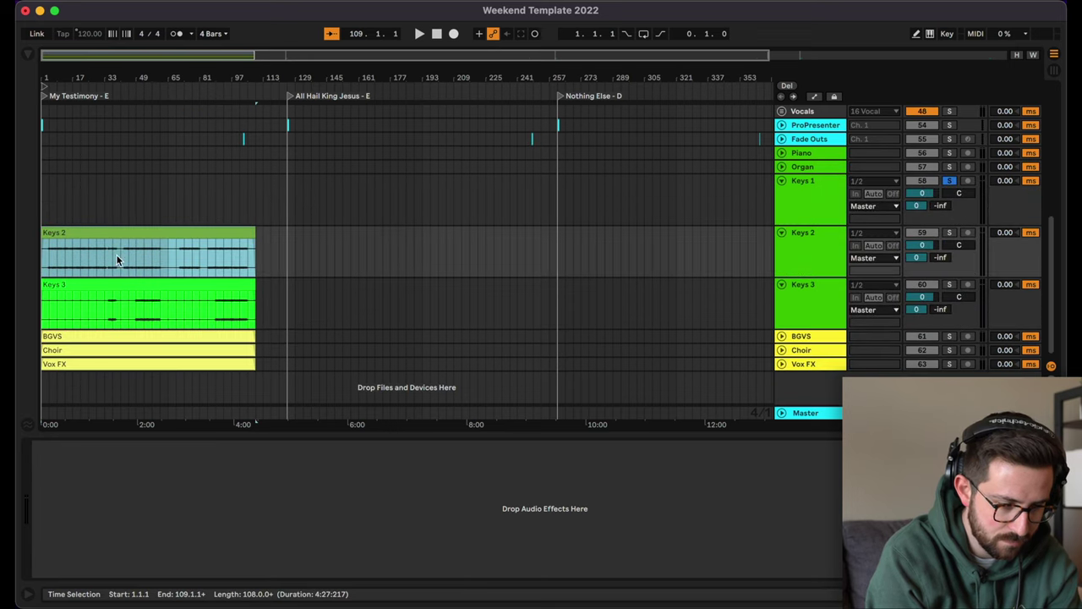
left_click(112, 281, "shift")
scroll(112, 281, "up", 3)
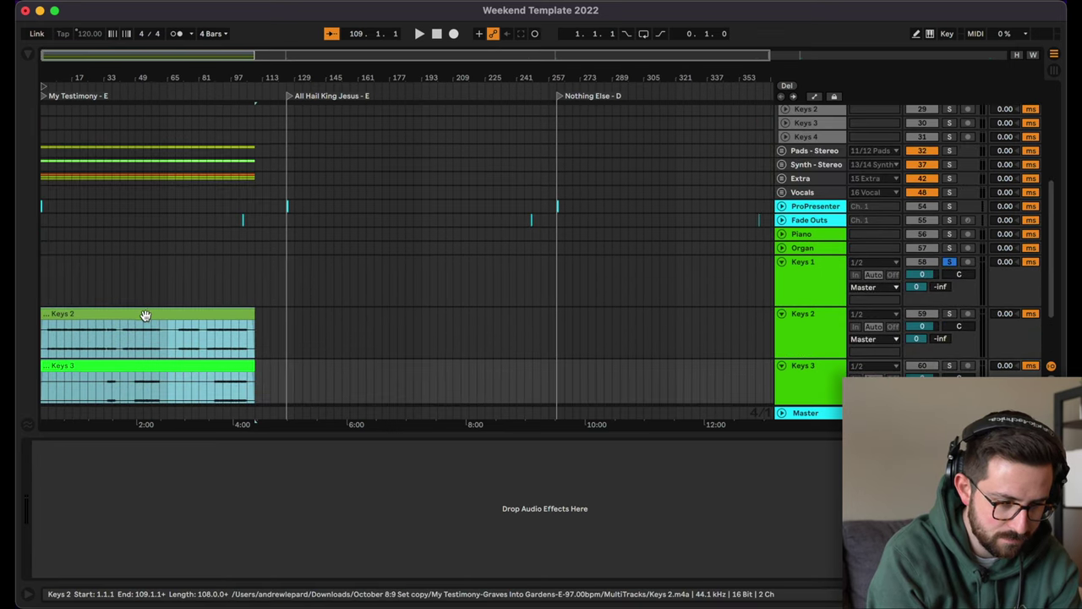
left_click(120, 165)
left_click(117, 110)
scroll(116, 114, "up", 3)
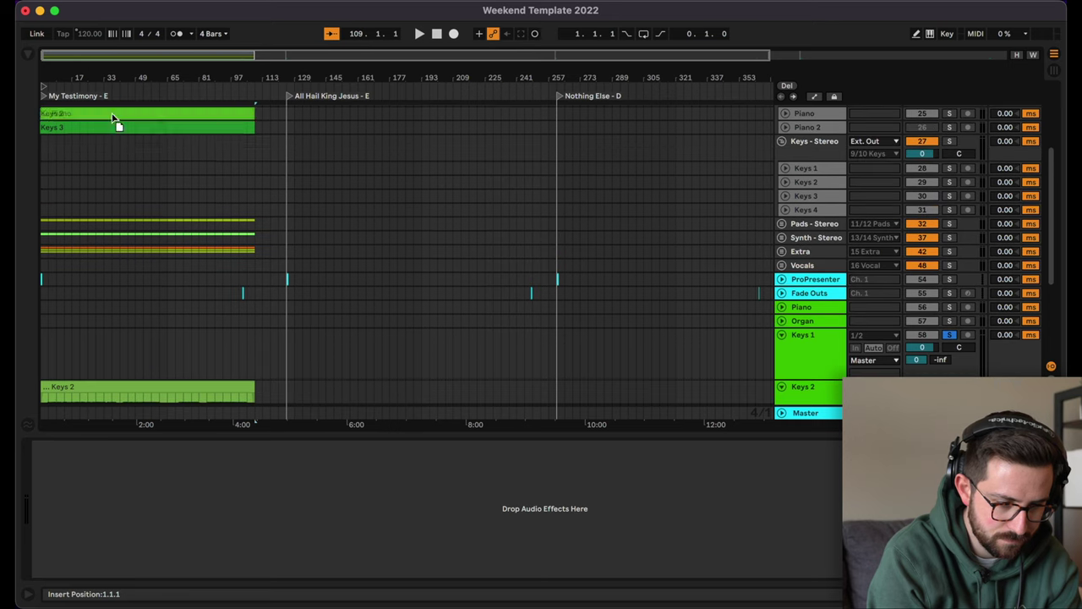
left_click(92, 166)
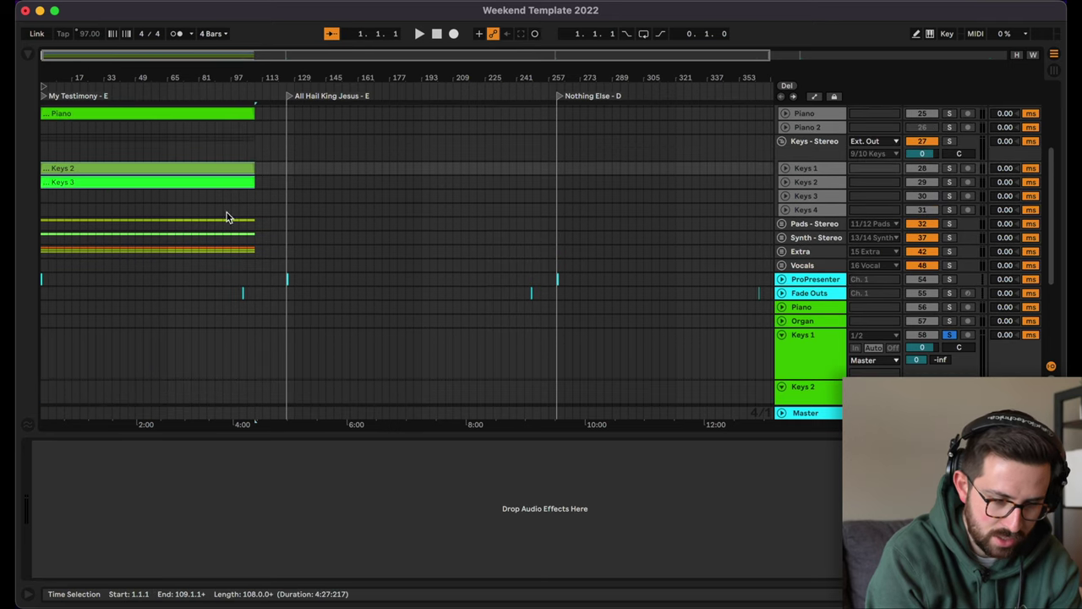
Step: Delete the emptied Piano through Keys 3 tracks
left_click(239, 212)
scroll(238, 219, "down", 3)
scroll(472, 353, "down", 3)
left_click(813, 319)
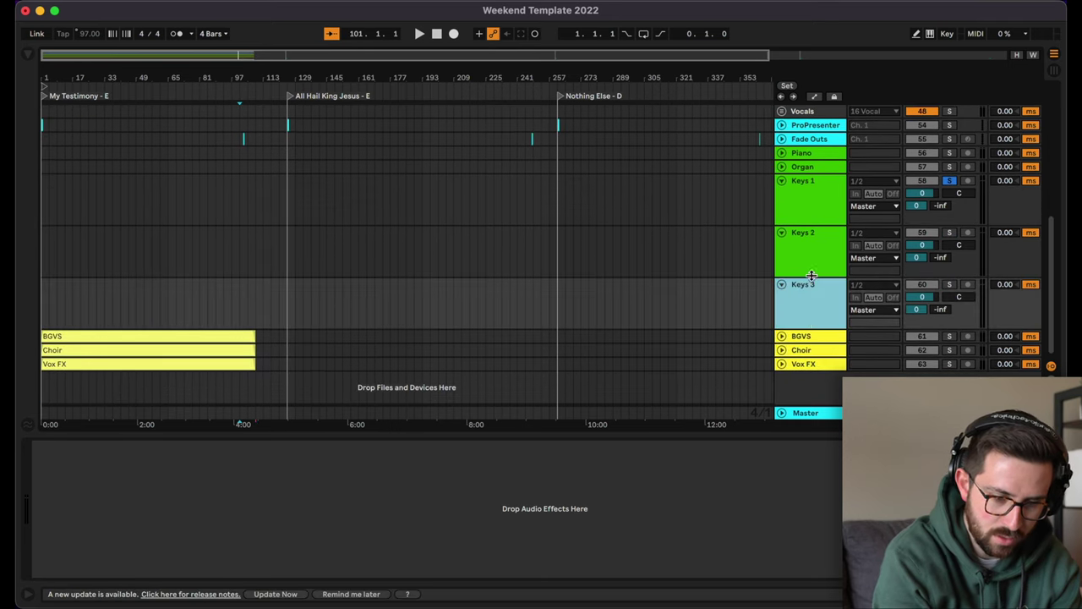
left_click(809, 157, "shift")
key("Delete")
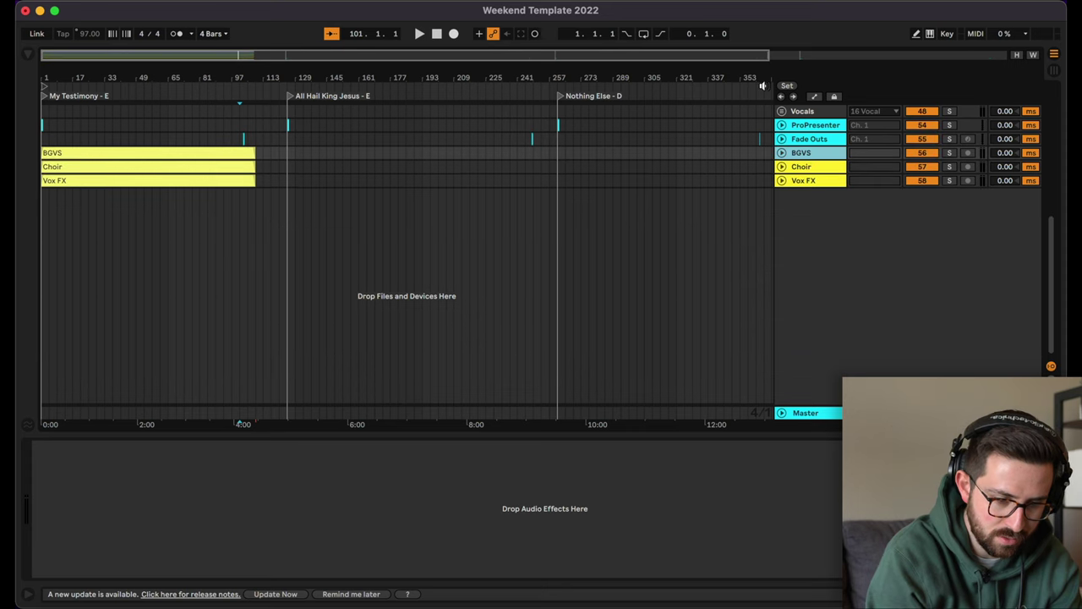
Step: Unfold the Vocals group and move the BGVS, Choir and Vox FX clips onto its tracks
left_click(788, 113)
left_click(781, 112)
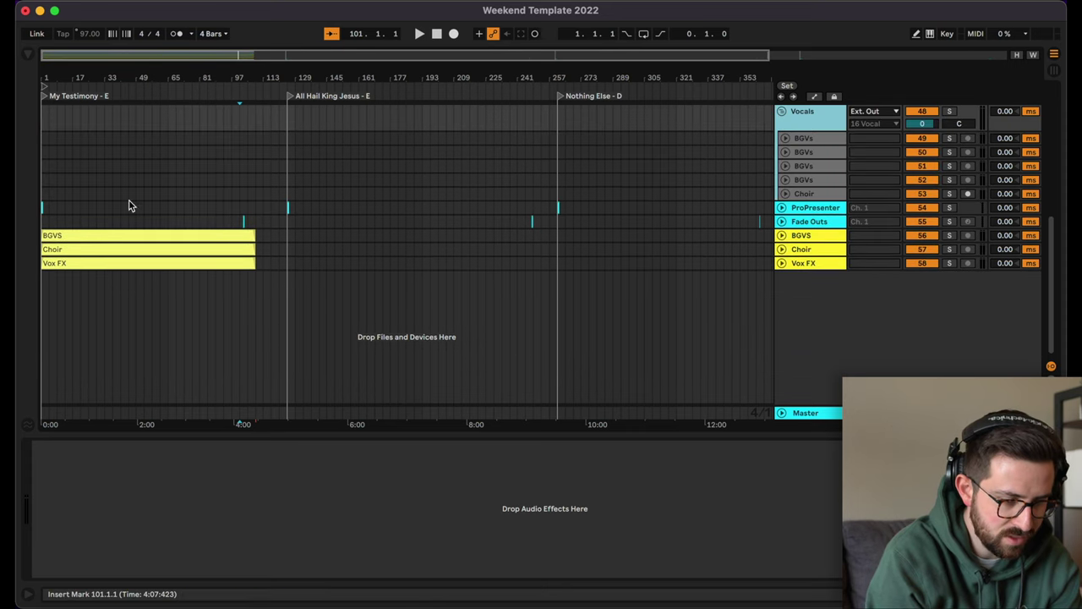
left_click(88, 233)
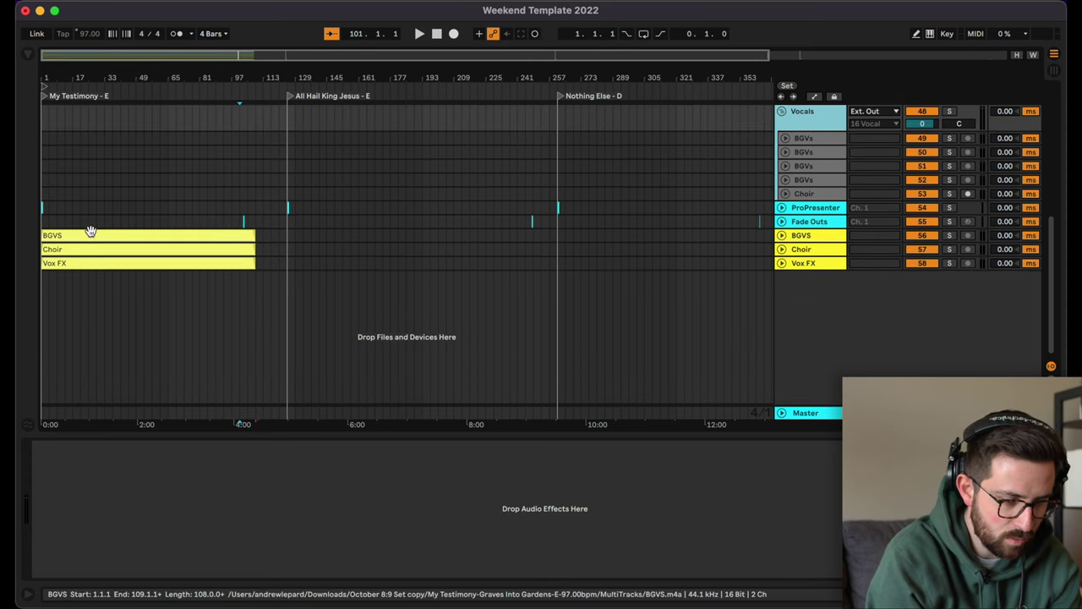
scroll(80, 258, "up", 2)
left_click(72, 276)
left_click_drag(69, 275, 64, 180)
Step: Delete the emptied BGVS, Choir and Vox FX tracks and clear the selection
left_click(812, 278)
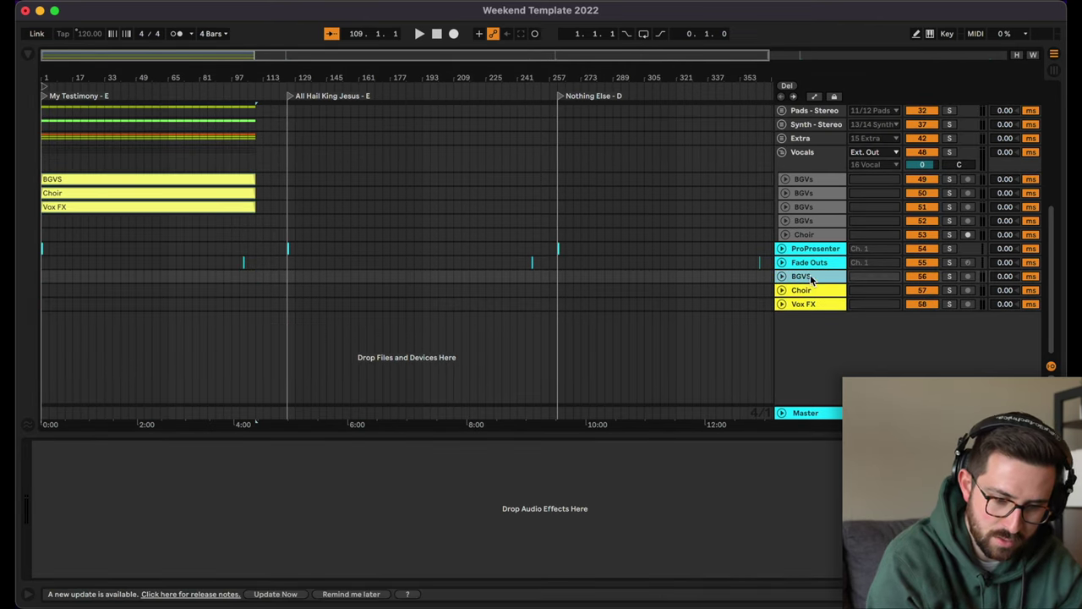
left_click(810, 303, "shift")
key("Delete")
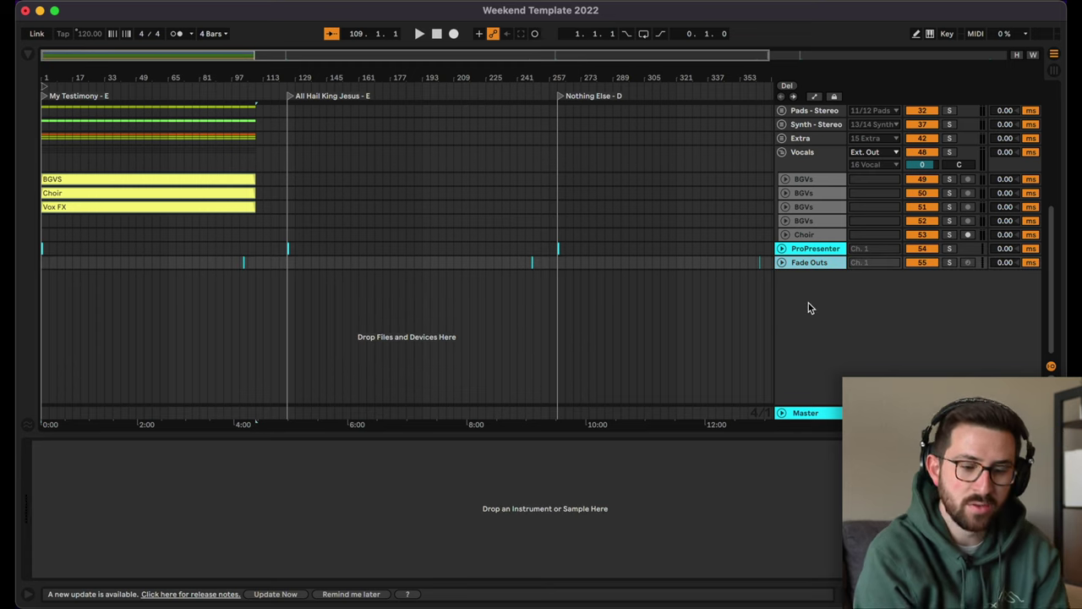
left_click(750, 292)
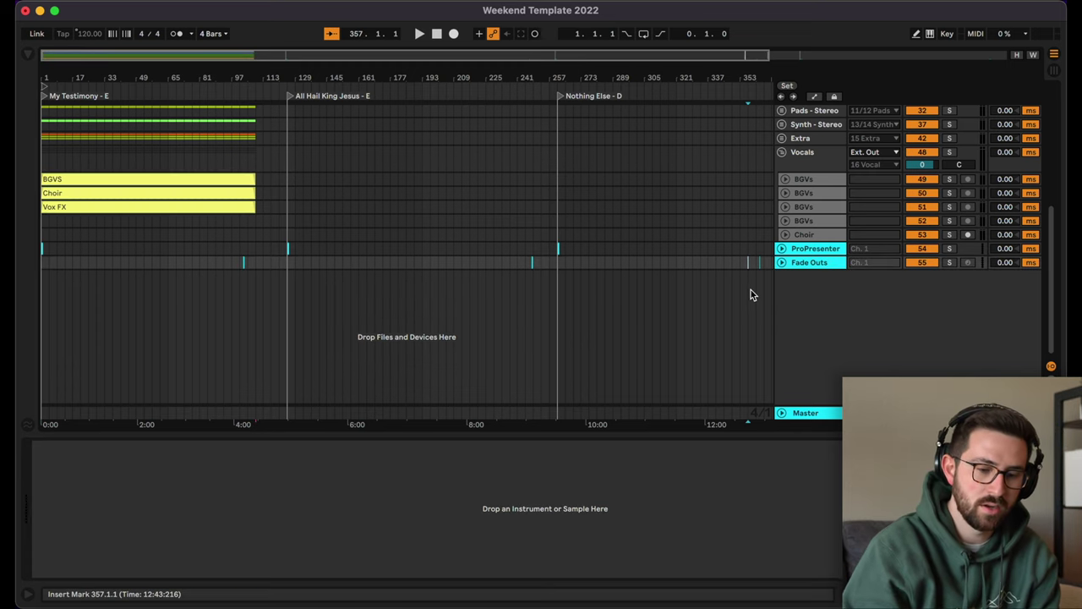
left_click(781, 249)
left_click(781, 249)
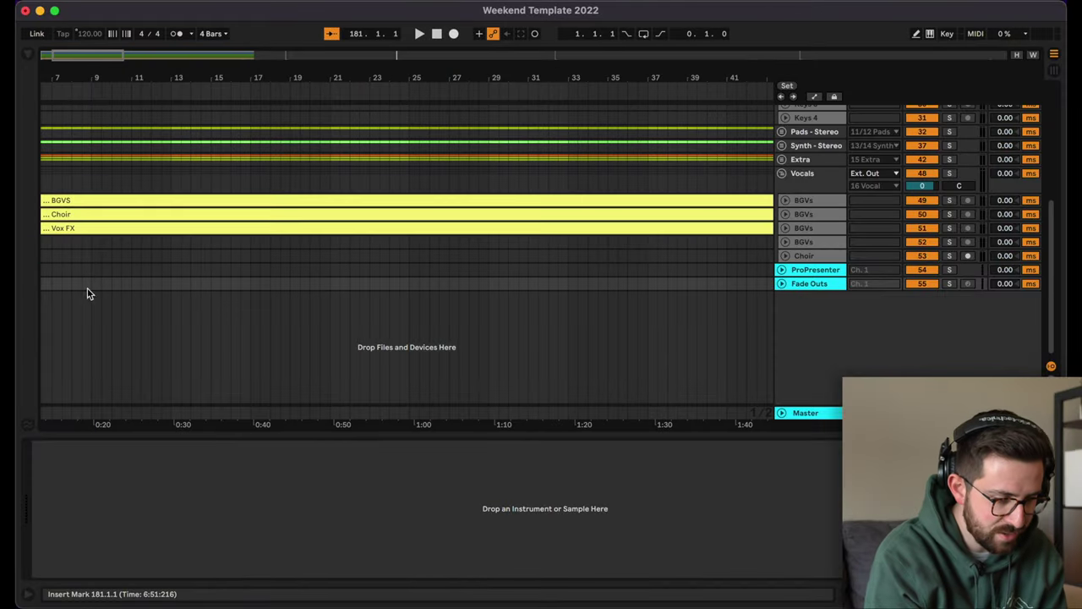
scroll(88, 300, "left", 5)
left_click(49, 284)
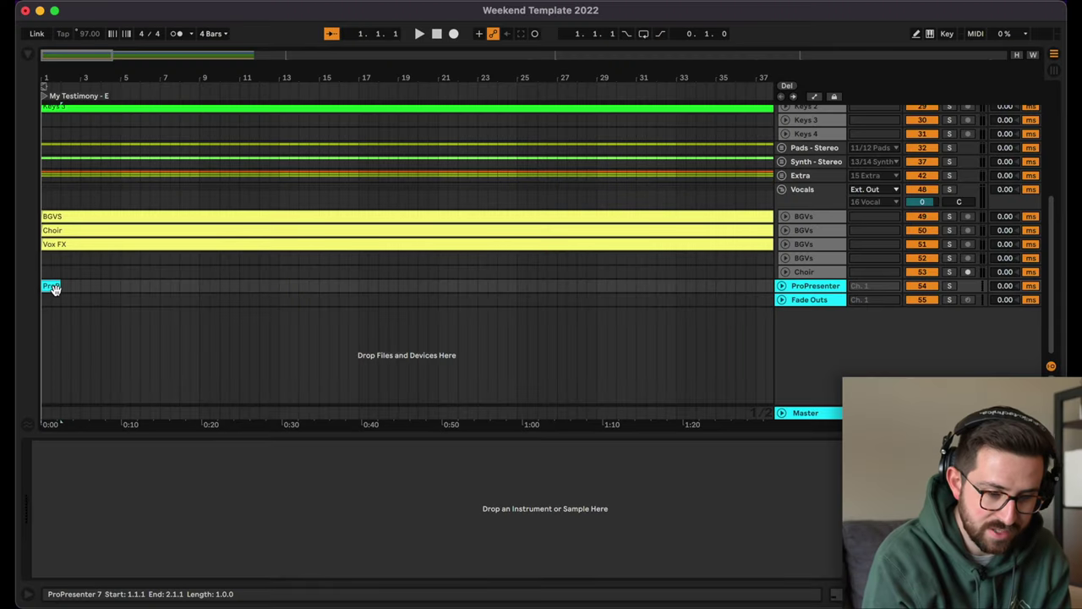
left_click(56, 290)
Step: Drag the Fade Outs track's Song End Stop clip to bar 109.1.1 and expand Fade Outs
key("minus")
scroll(575, 309, "right", 5)
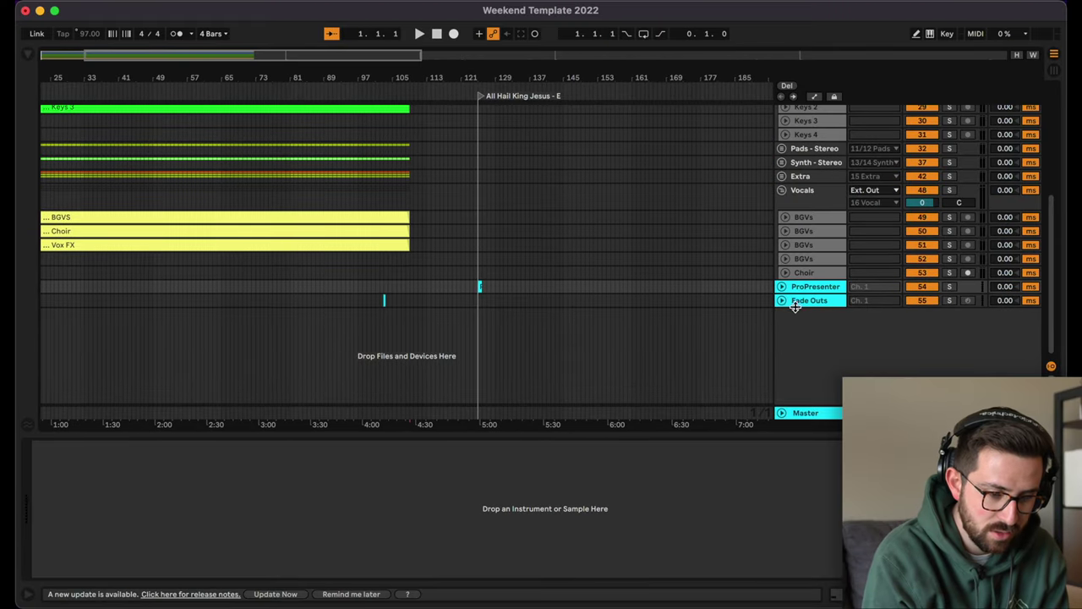
scroll(365, 312, "up", 5)
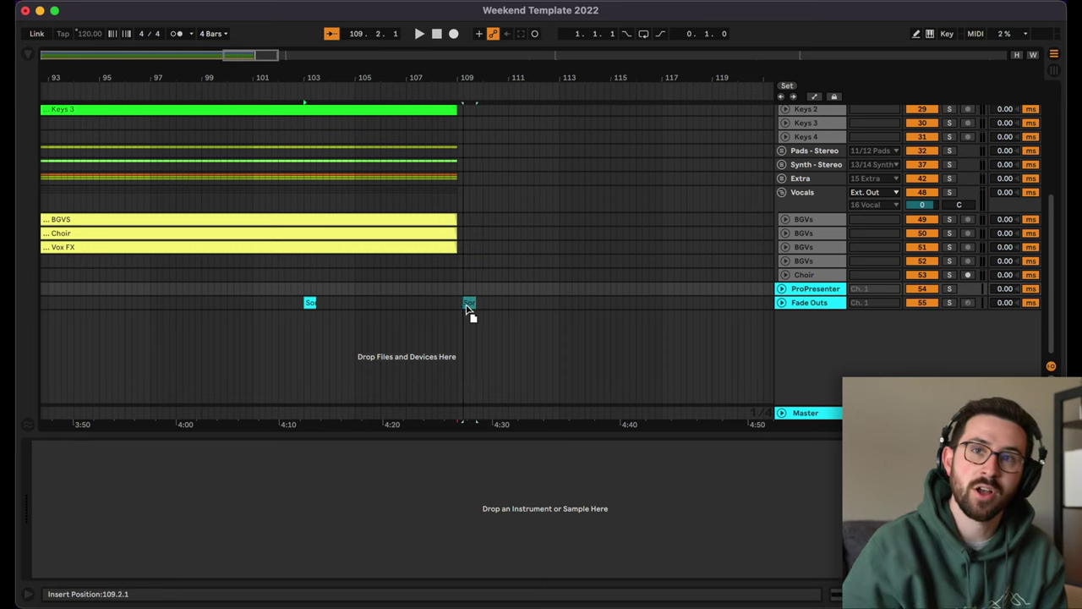
left_click_drag(467, 309, 463, 304)
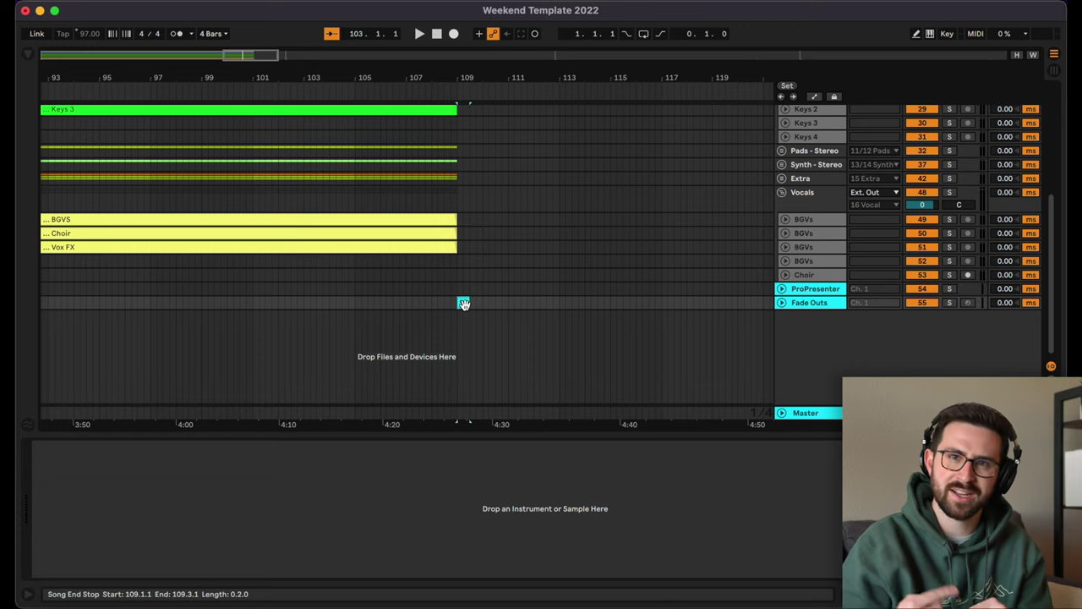
left_click(803, 312)
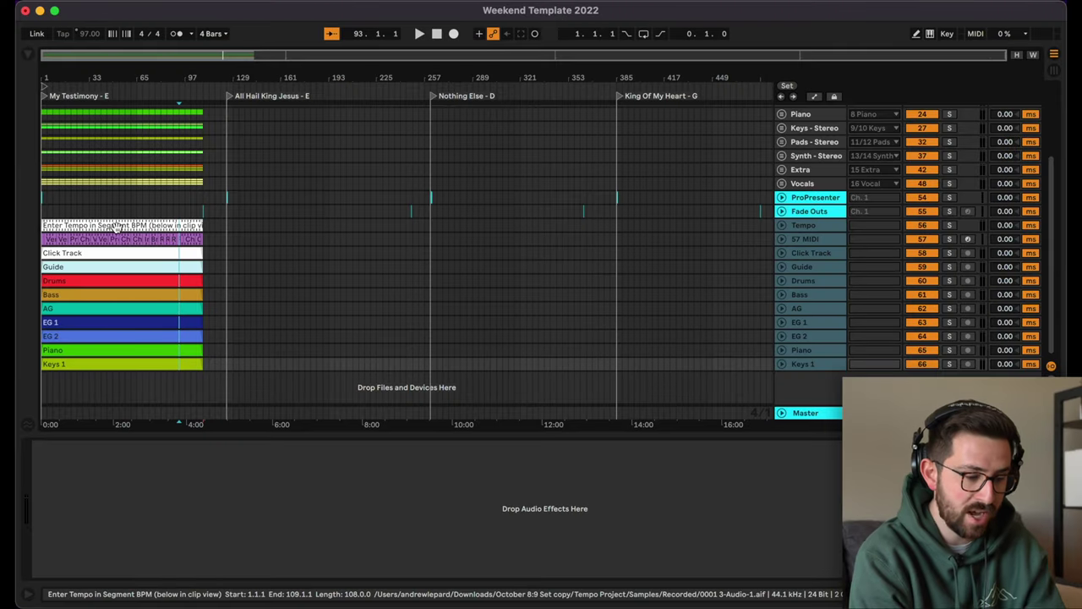
Step: Select the All Hail King Jesus stems from Tempo to Keys 1 and move them under its locator
left_click(109, 225)
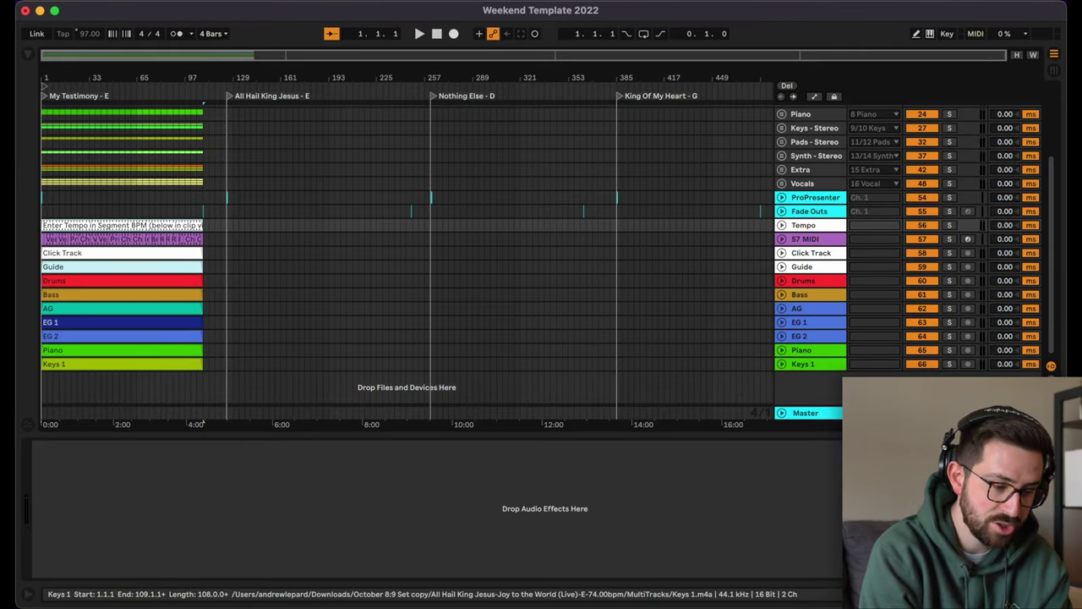
left_click(83, 363)
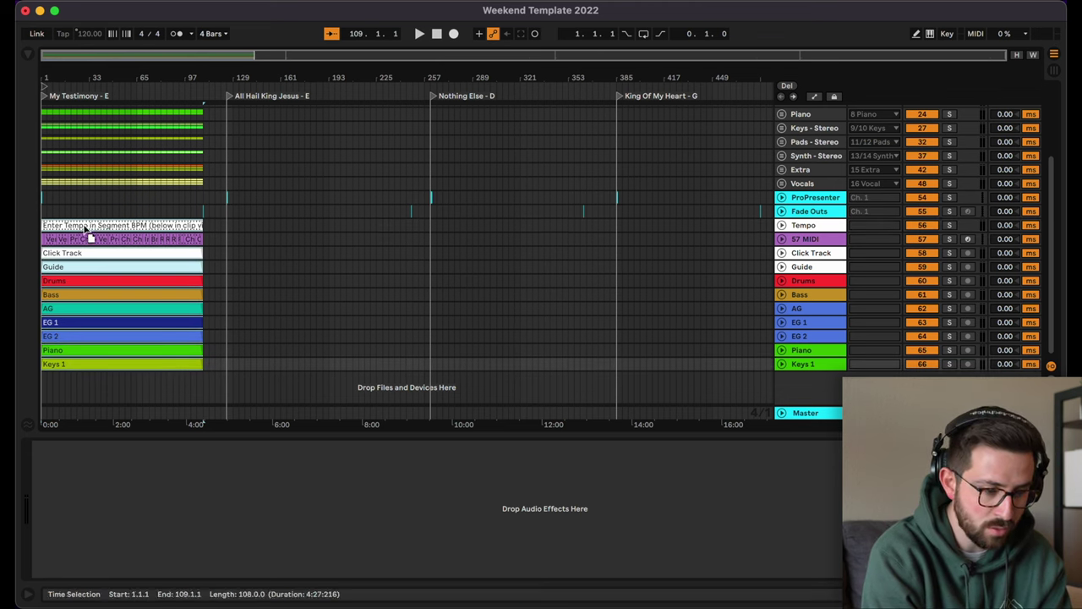
left_click_drag(85, 228, 246, 228)
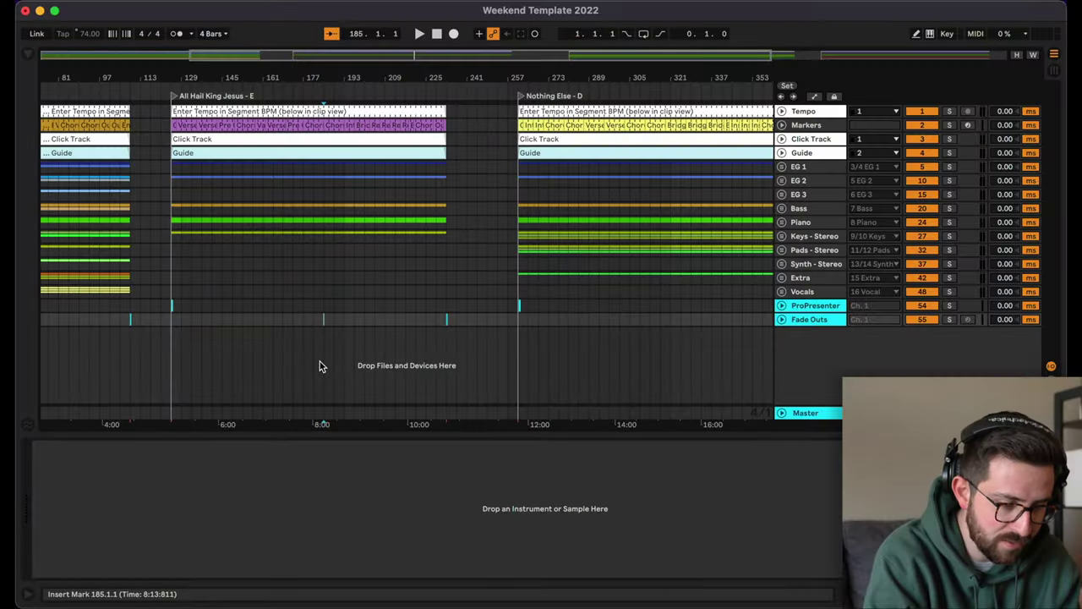
Step: Play back the ending of My Testimony to audition its outro before the second song
scroll(319, 360, "up", 5)
scroll(318, 360, "left", 10)
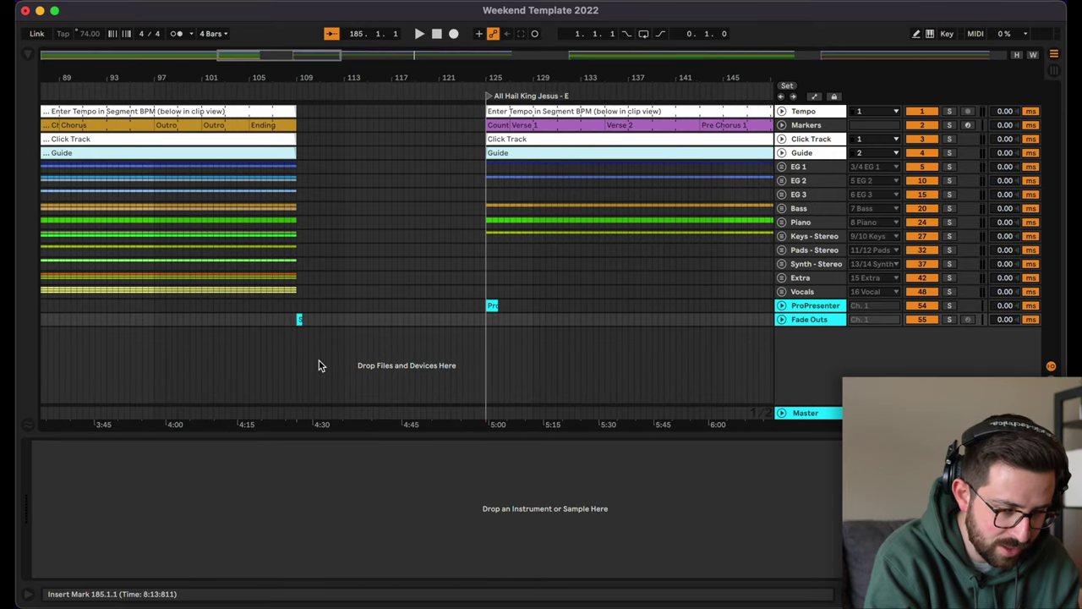
scroll(318, 365, "up", 4)
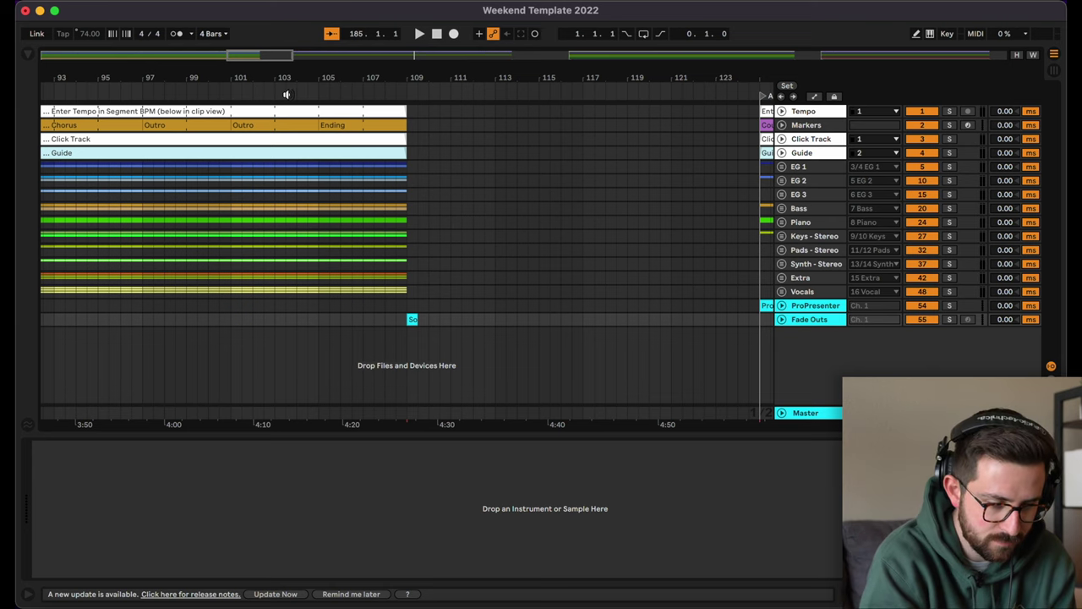
left_click(286, 95)
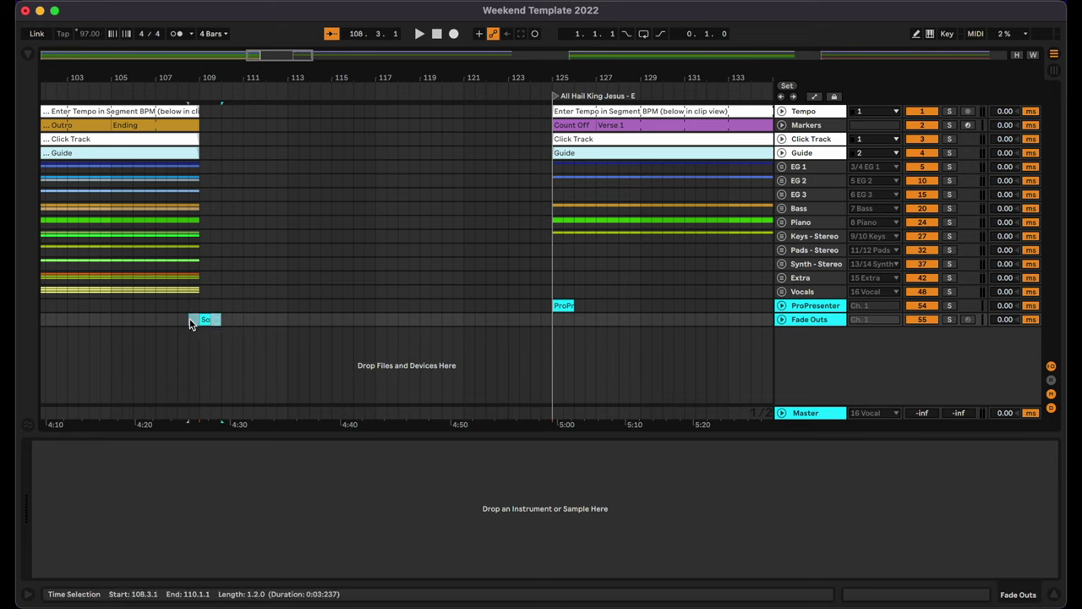
Step: Delete the 'So' clip on the Fade Outs track and select the opening of All Hail King Jesus
key("Delete")
left_click(321, 393)
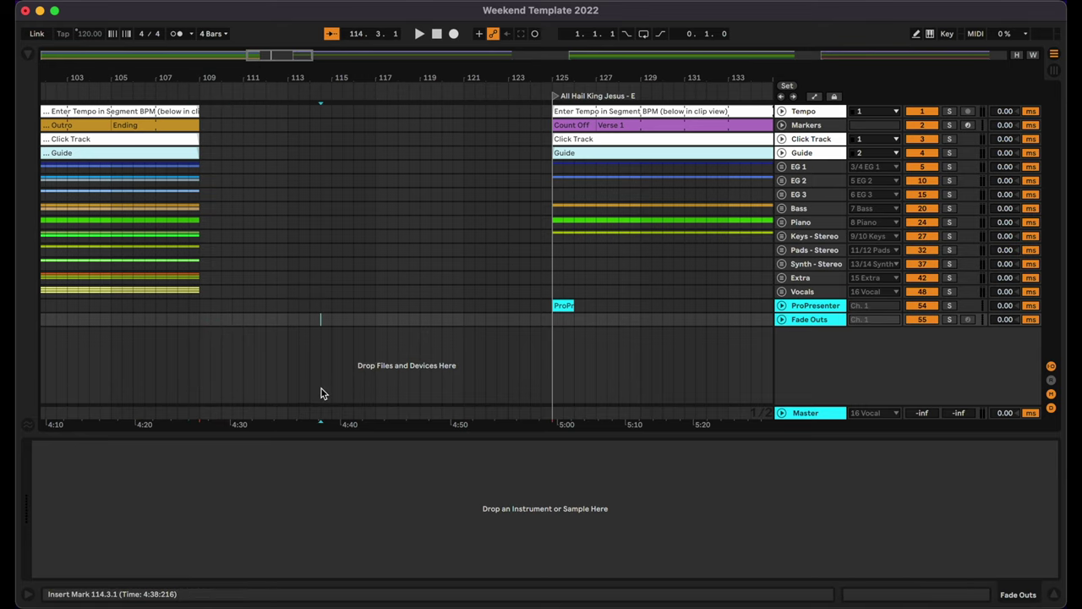
scroll(593, 304, "up", 5)
scroll(593, 307, "right", 5)
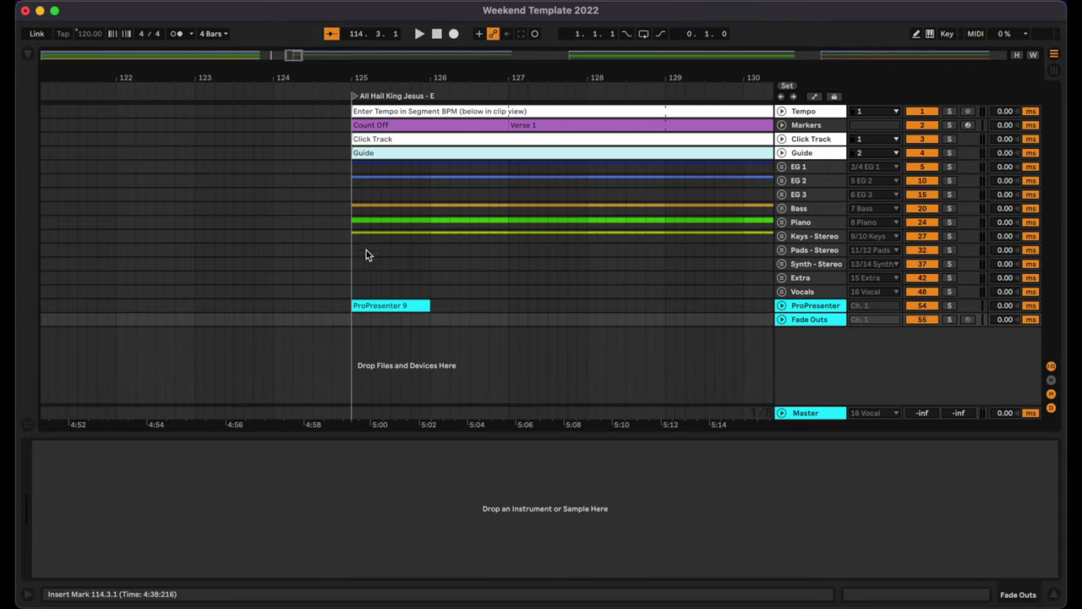
left_click_drag(353, 266, 507, 167)
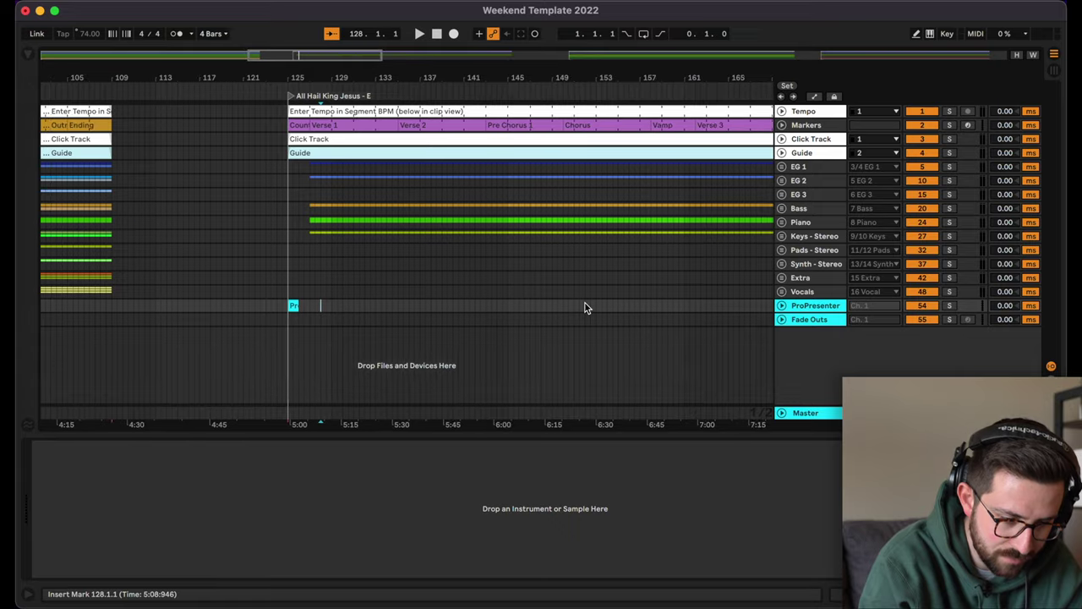
Step: Select the entire second song across all tracks and move it to start at bar 107
scroll(585, 306, "right", 5)
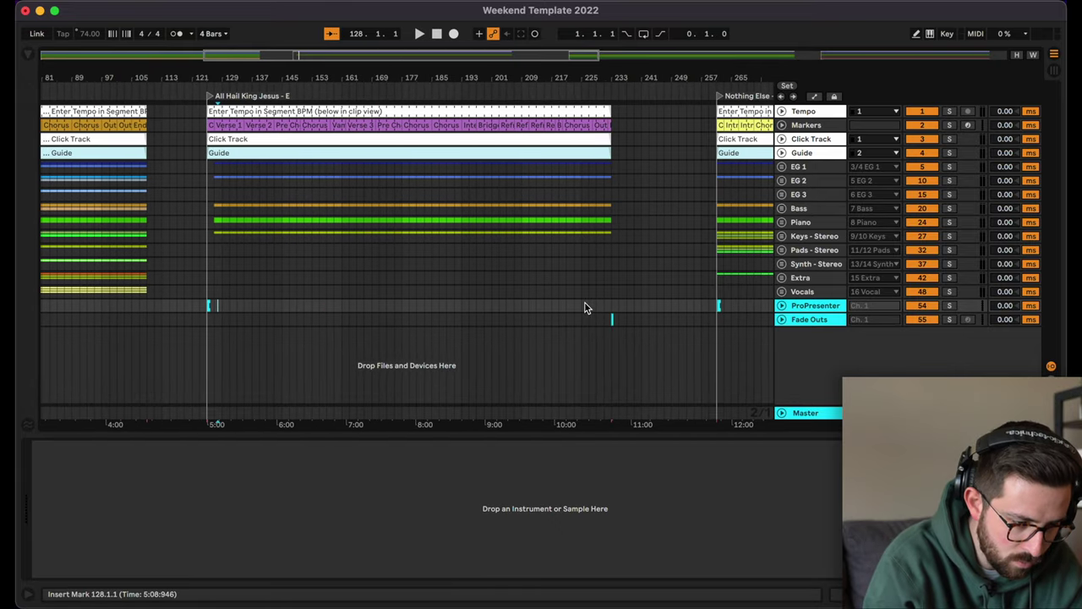
left_click_drag(606, 314, 210, 105)
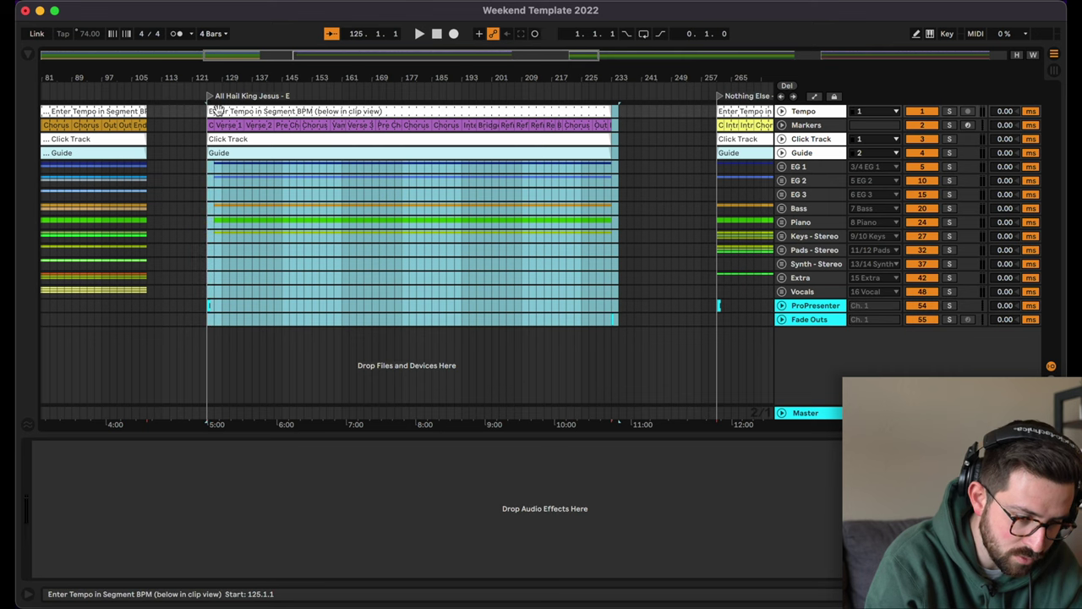
left_click_drag(208, 108, 186, 116)
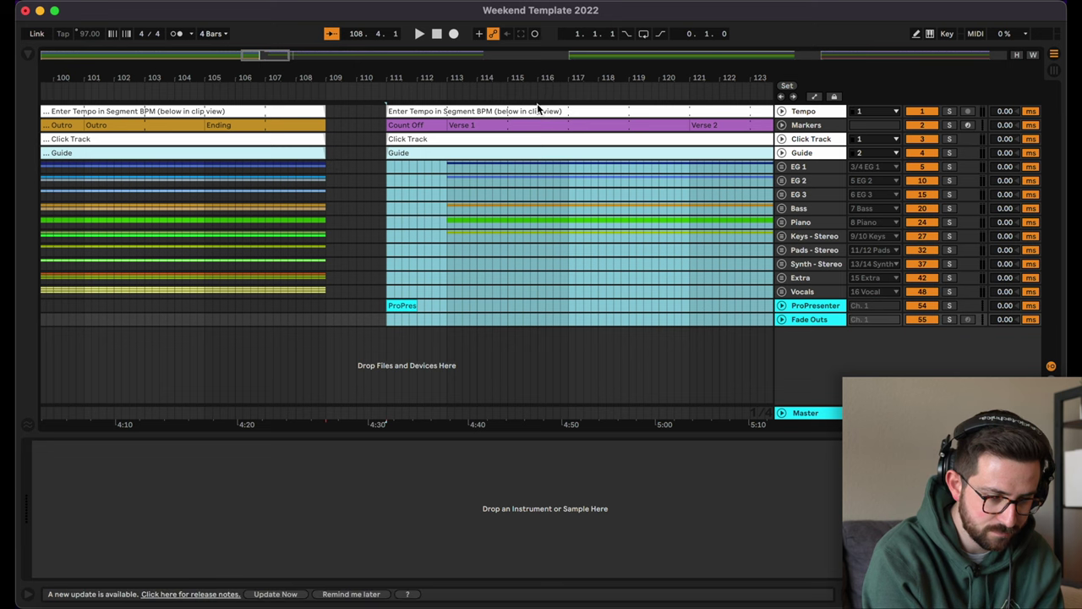
left_click_drag(541, 110, 420, 122)
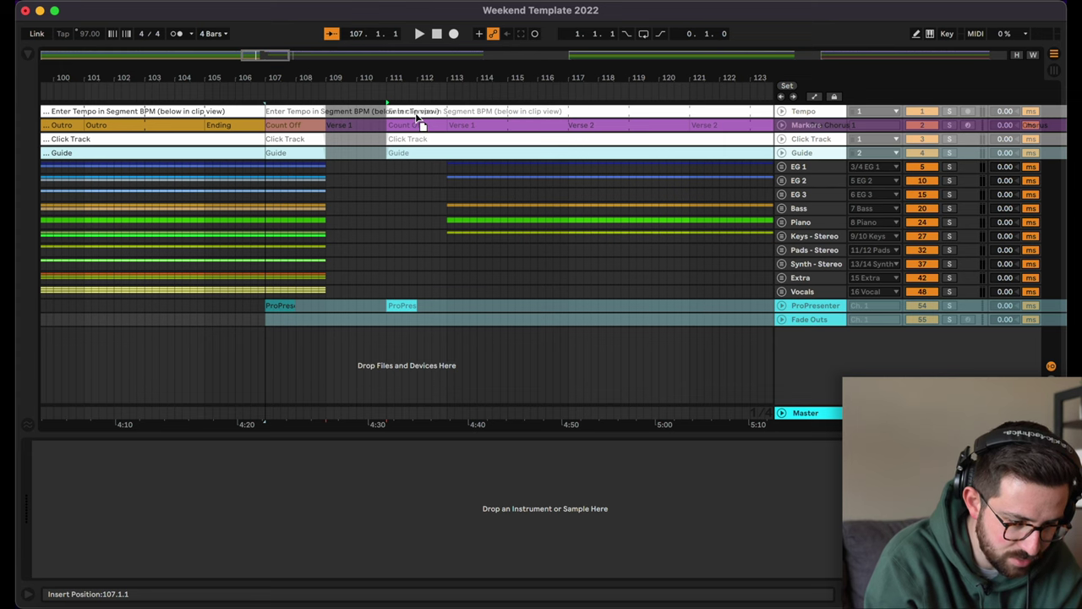
left_click_drag(420, 122, 420, 122)
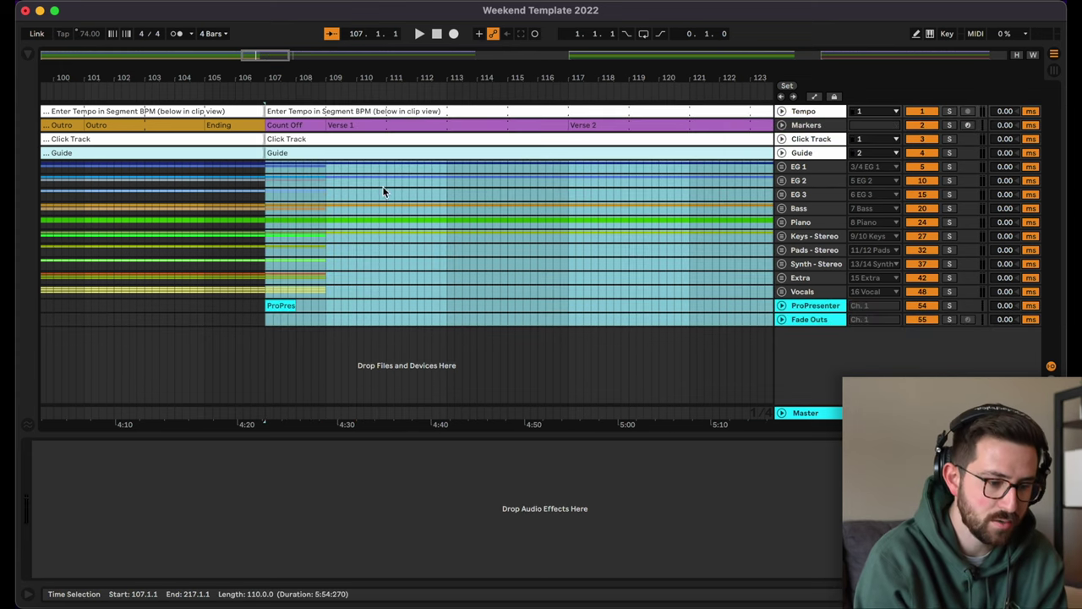
Step: Move the ProPresenter cue clip to bar 109
left_click(312, 380)
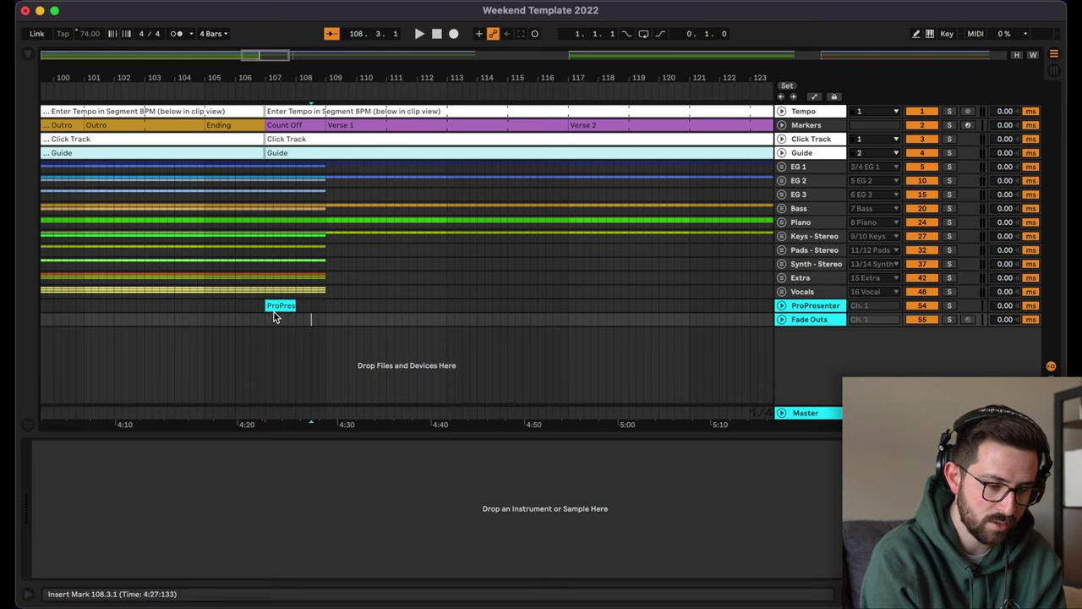
left_click_drag(281, 306, 338, 313)
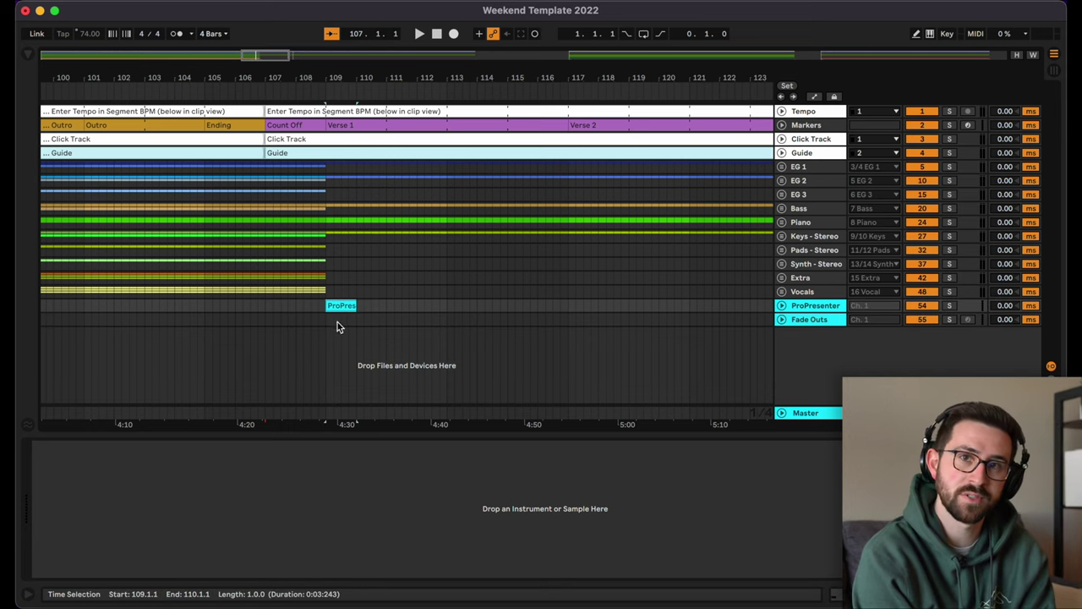
left_click(340, 322)
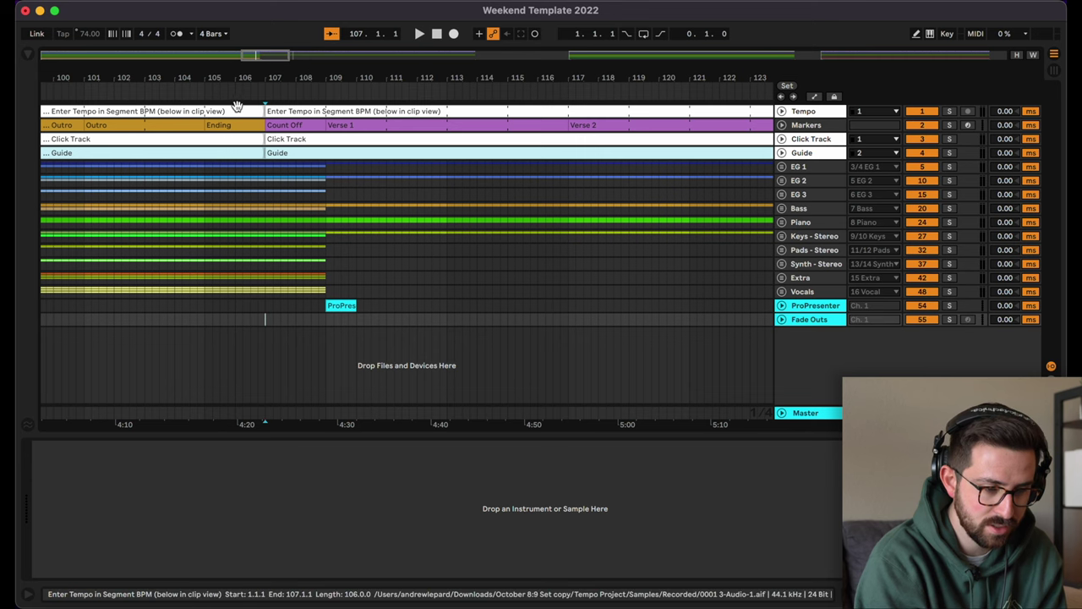
Step: Play from near bar 104 through the song join, then zoom out to show all four songs
left_click(197, 89)
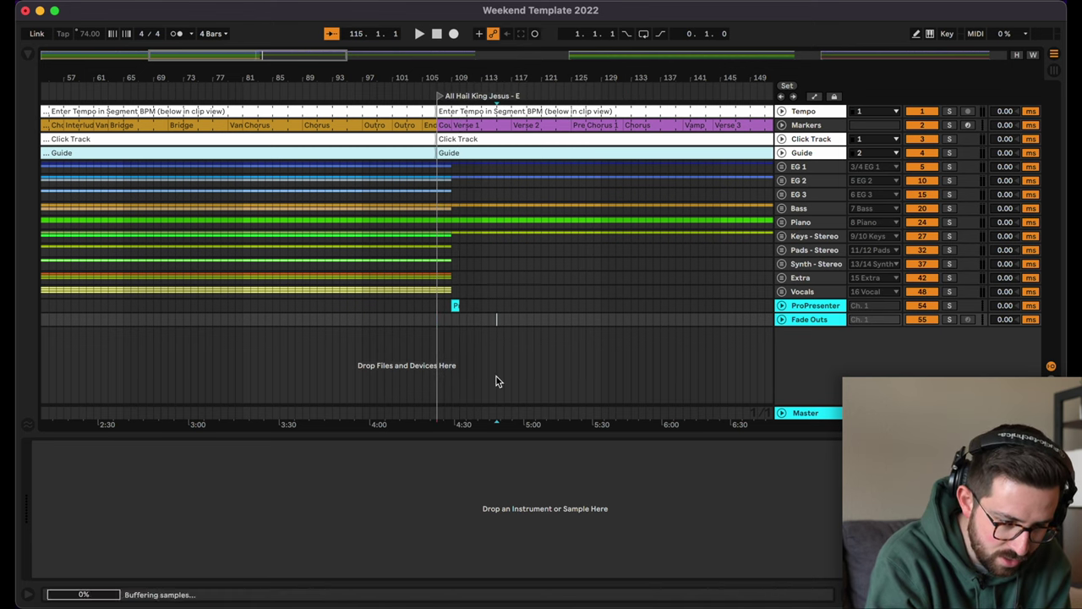
key("minus")
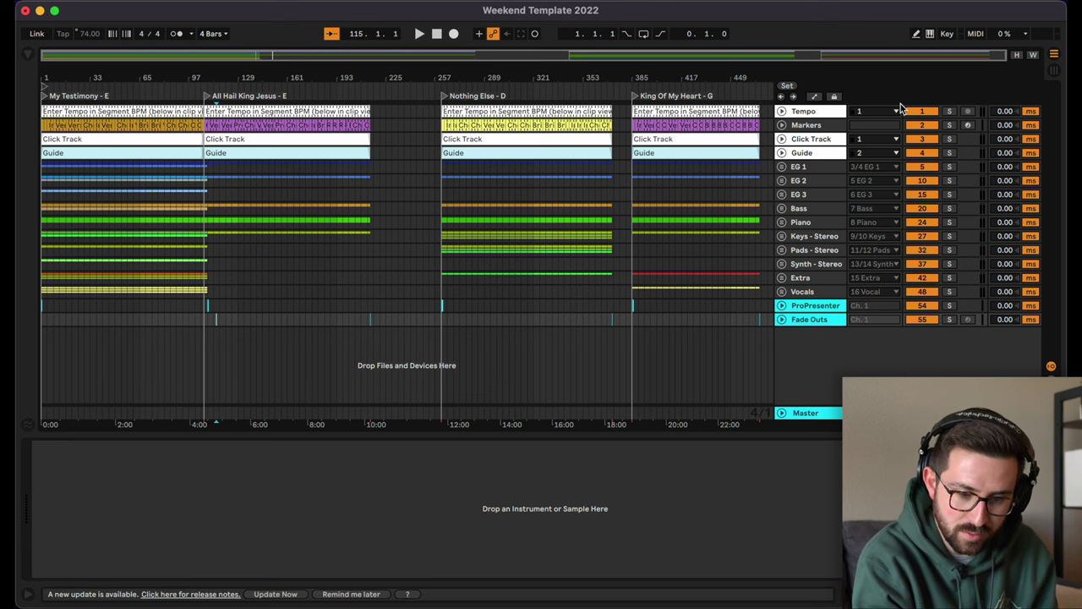
Step: Key-map the song locators, assigning 4 to King Of My Heart, then play the set from the top
left_click(946, 35)
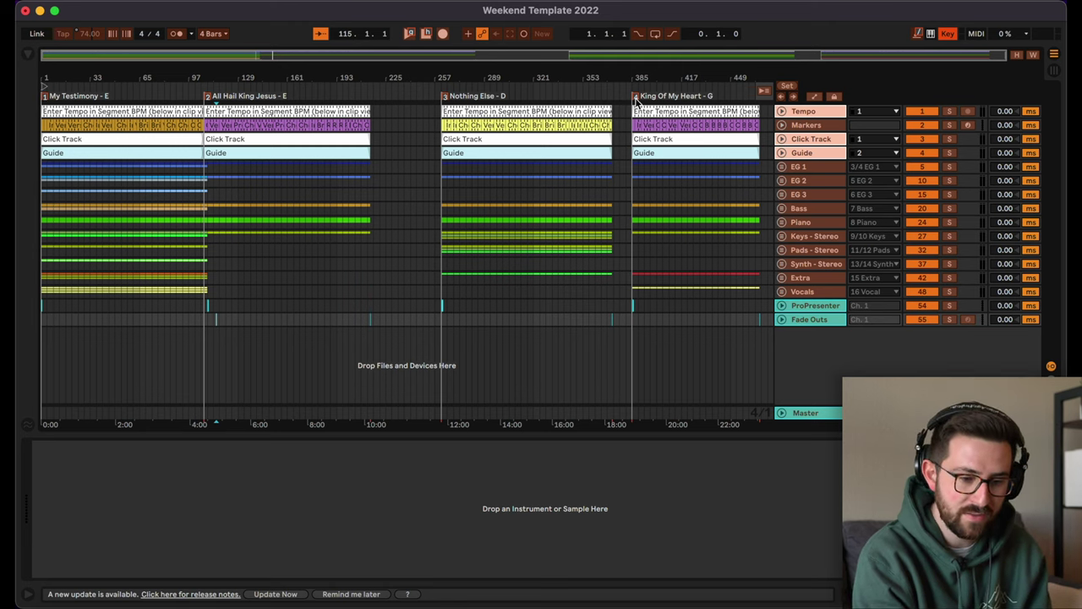
key("4")
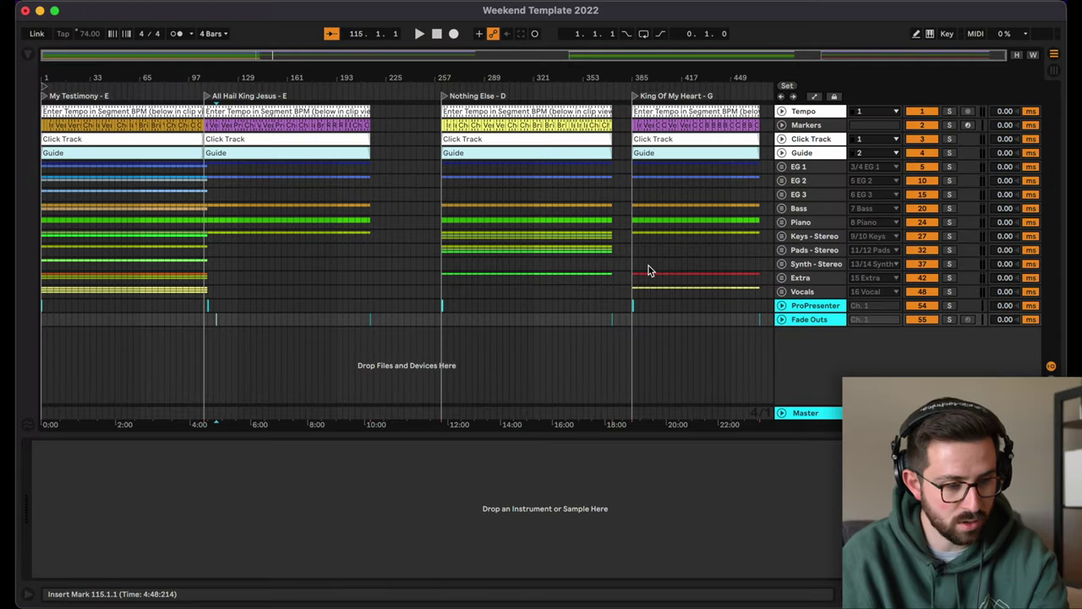
key("space")
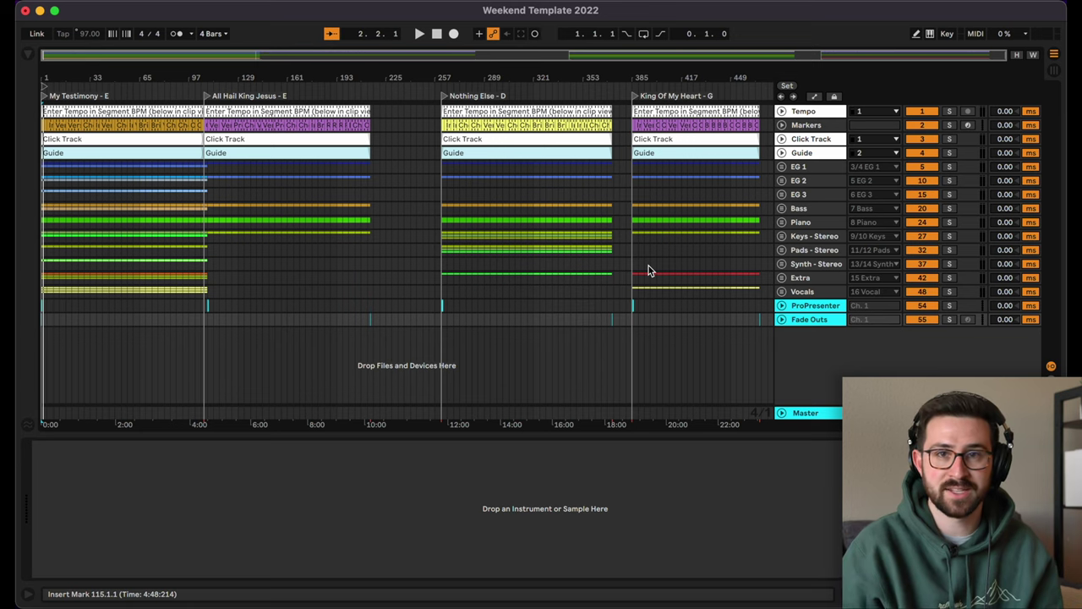
Step: Jump to All Hail King Jesus, play and stop its start, then jump to Nothing Else
key("Right")
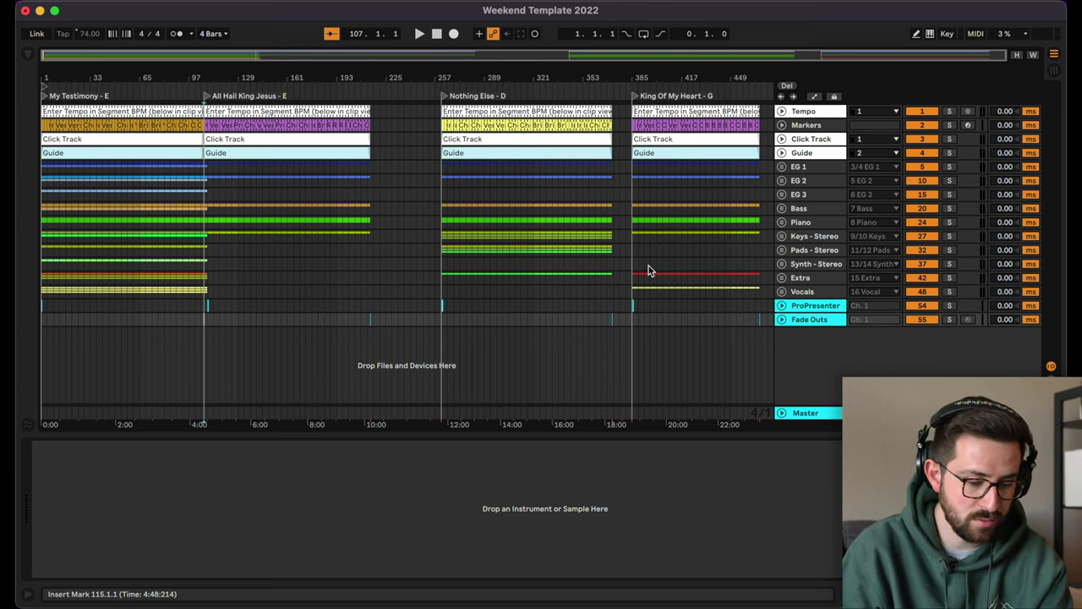
key("space")
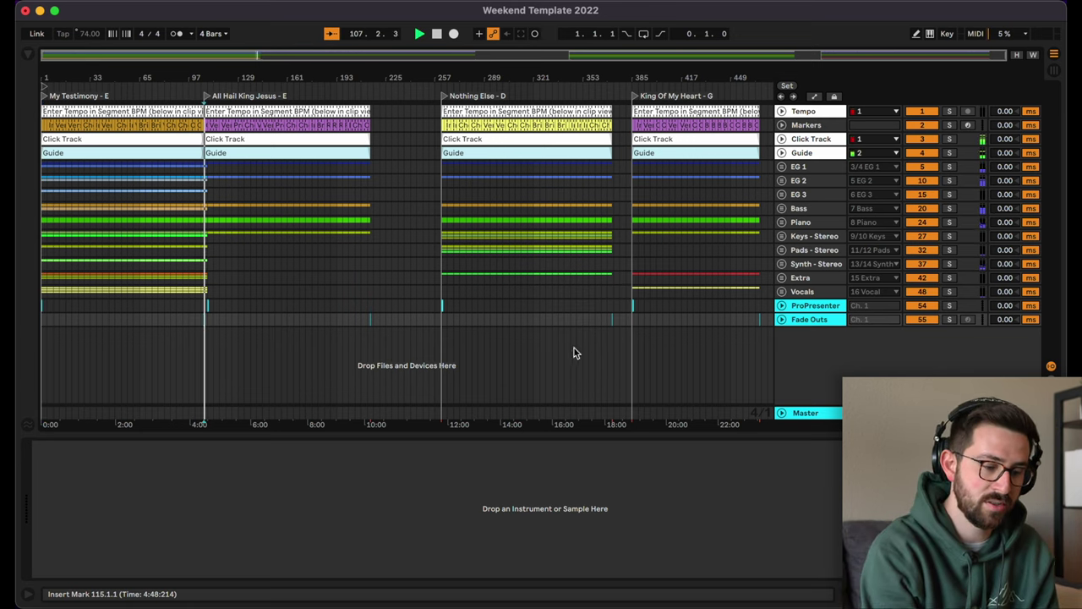
scroll(211, 251, "up", 5)
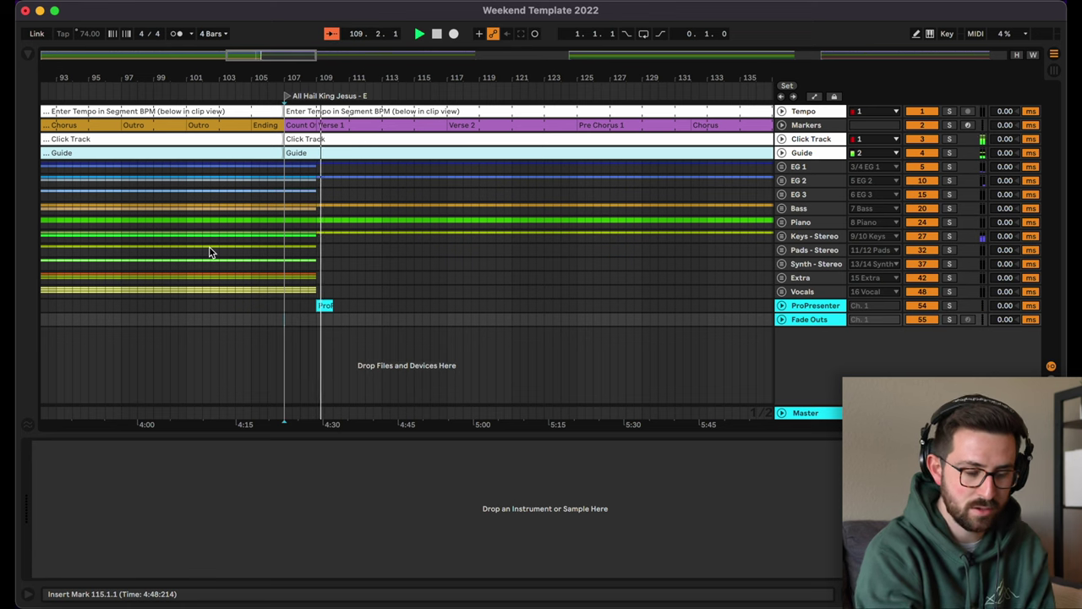
key("space")
scroll(211, 251, "down", 5)
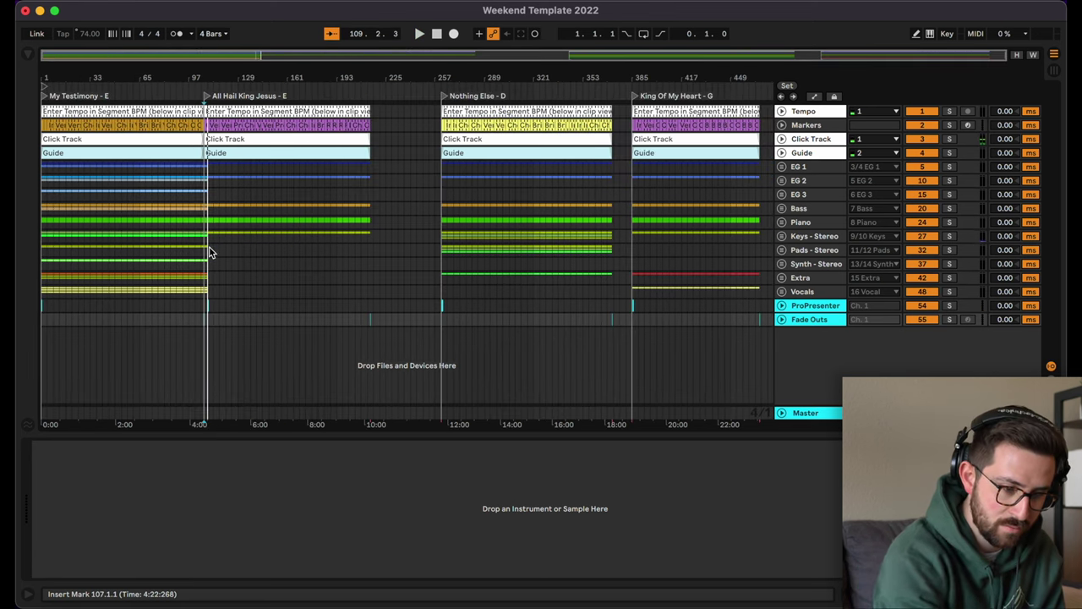
key("Right")
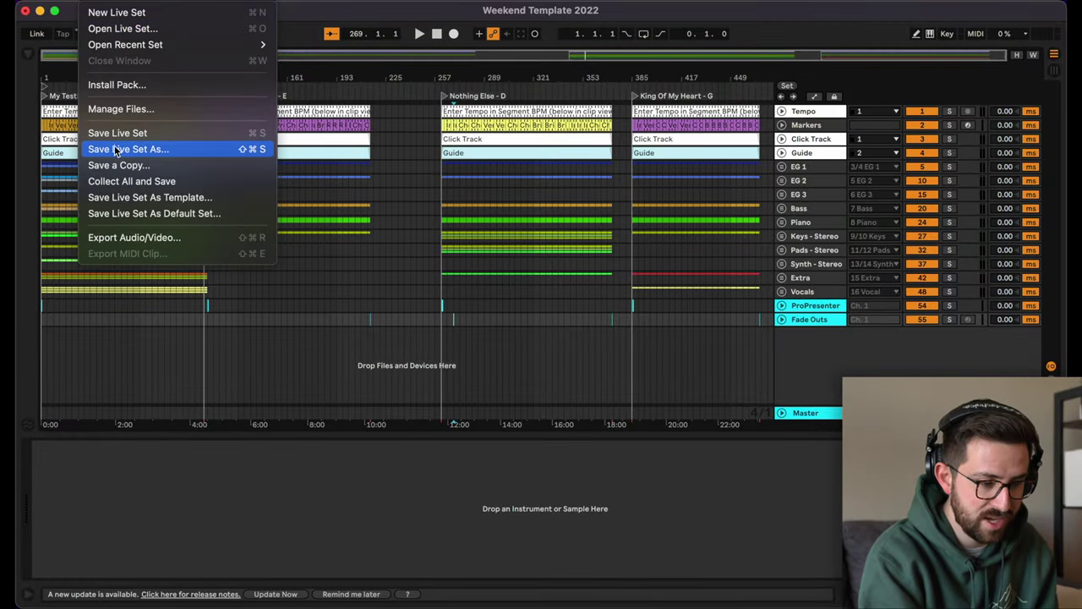
Step: Save the set as '9/8/22 Weekend' and run Collect All and Save to copy its media
left_click(116, 151)
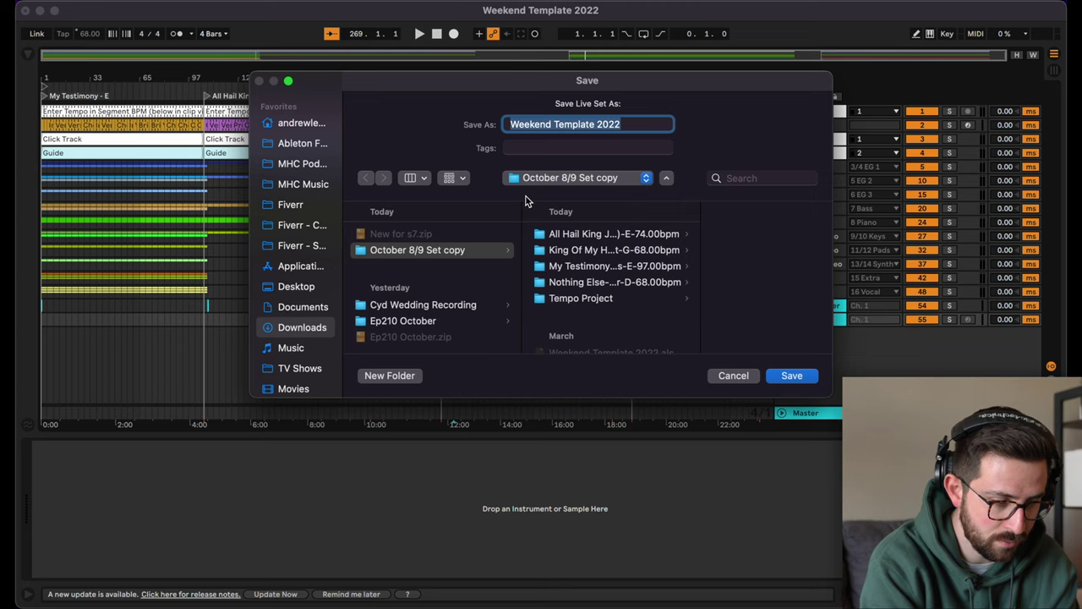
type("9/8/22 W")
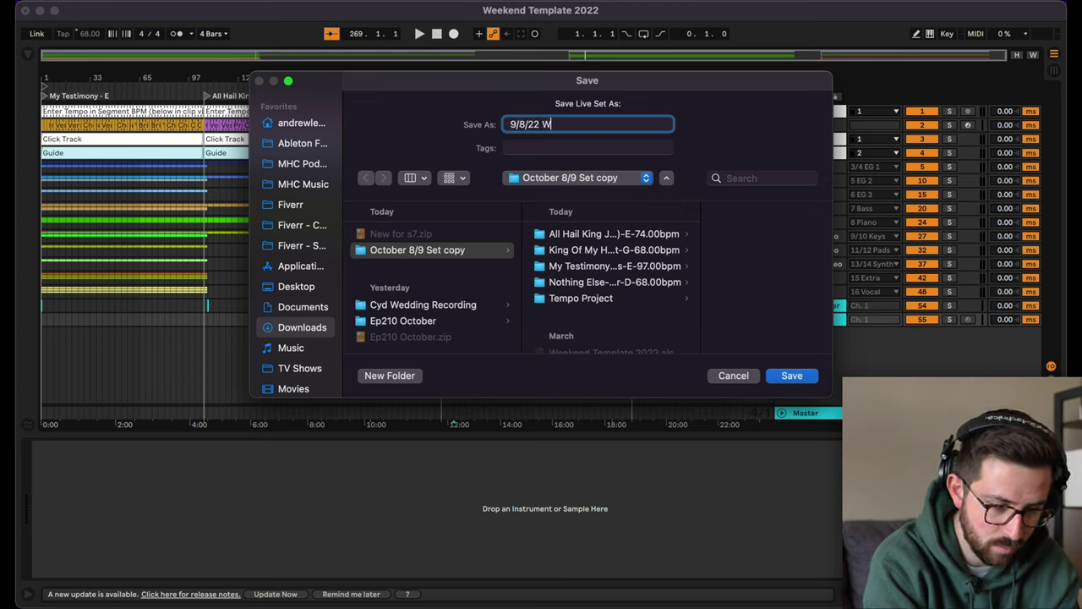
type("eekend")
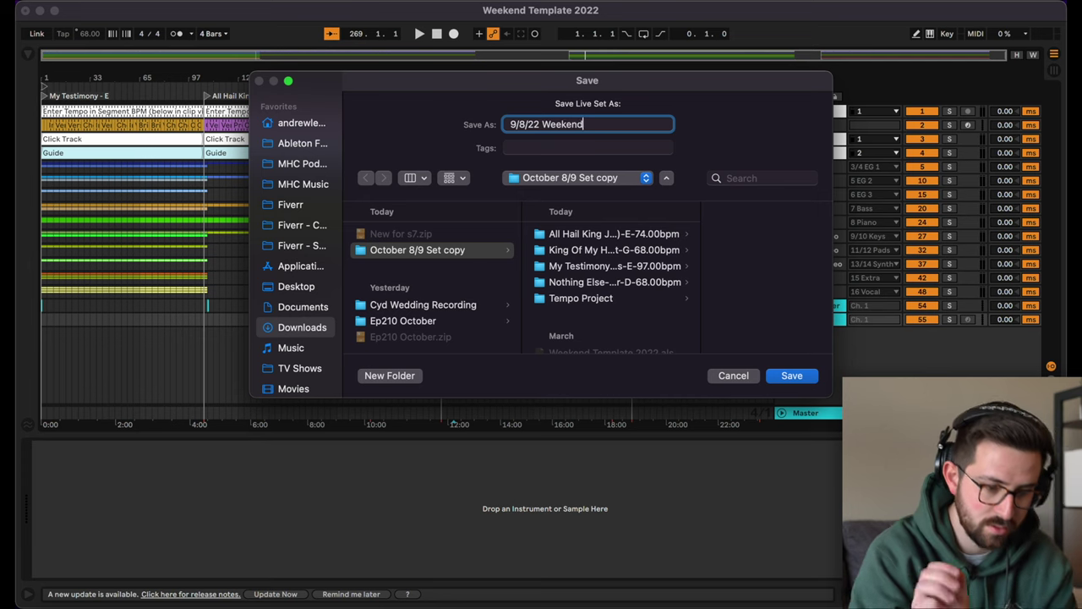
key("Return")
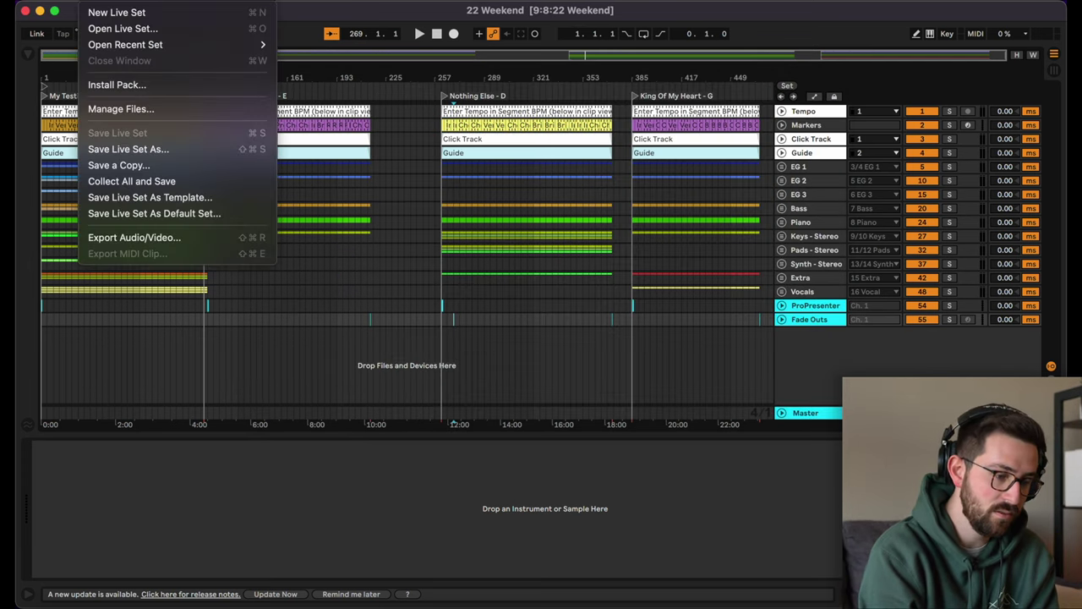
left_click(124, 183)
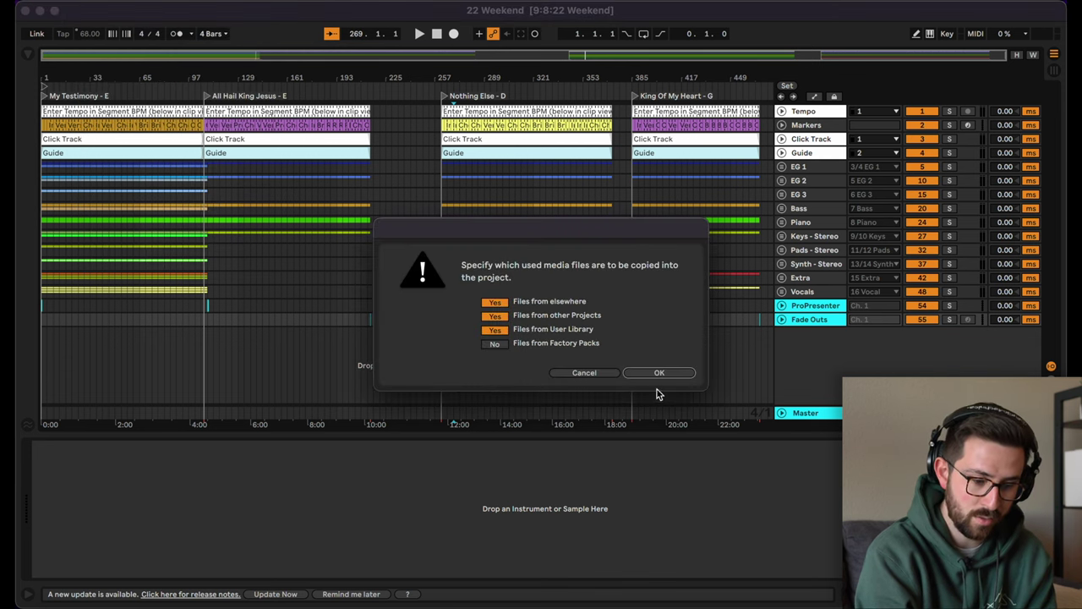
left_click(660, 373)
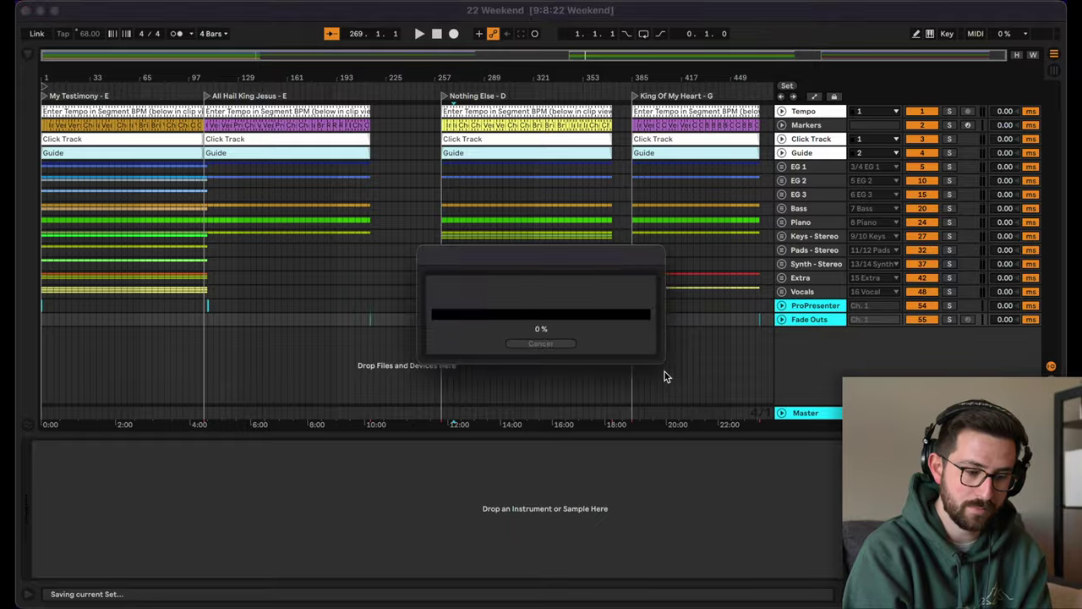